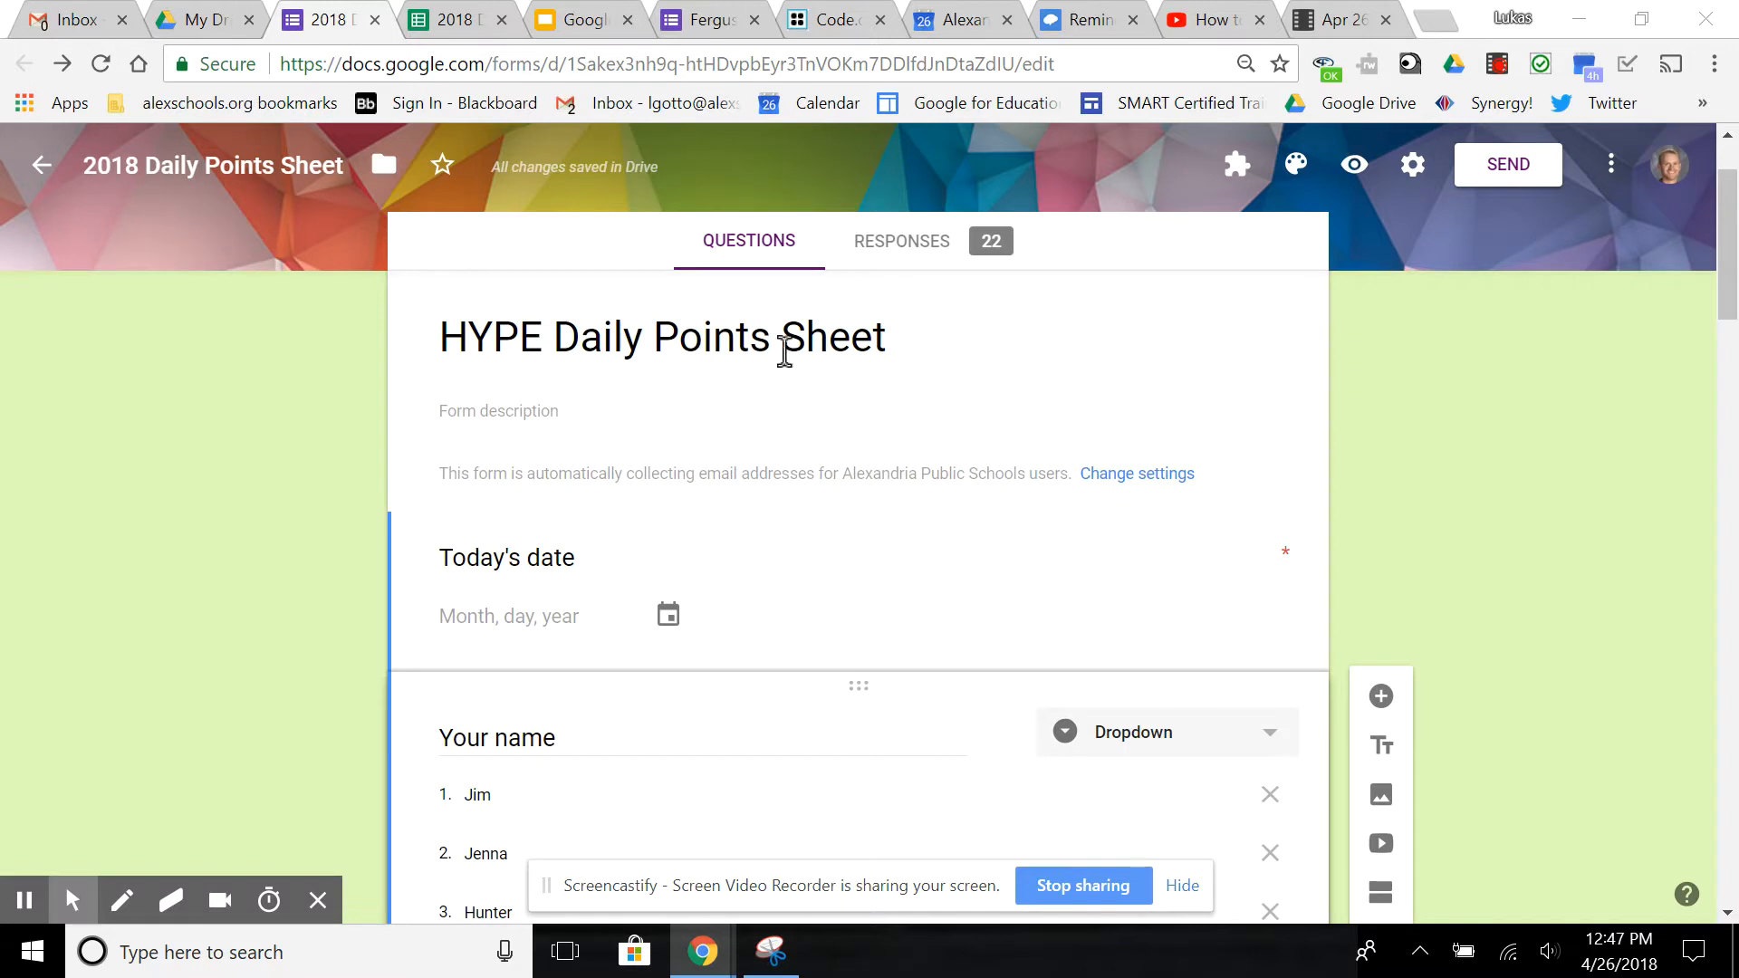
Review the form's first section, covering the date, name and absence questions.
scroll(334, 551, down, 1)
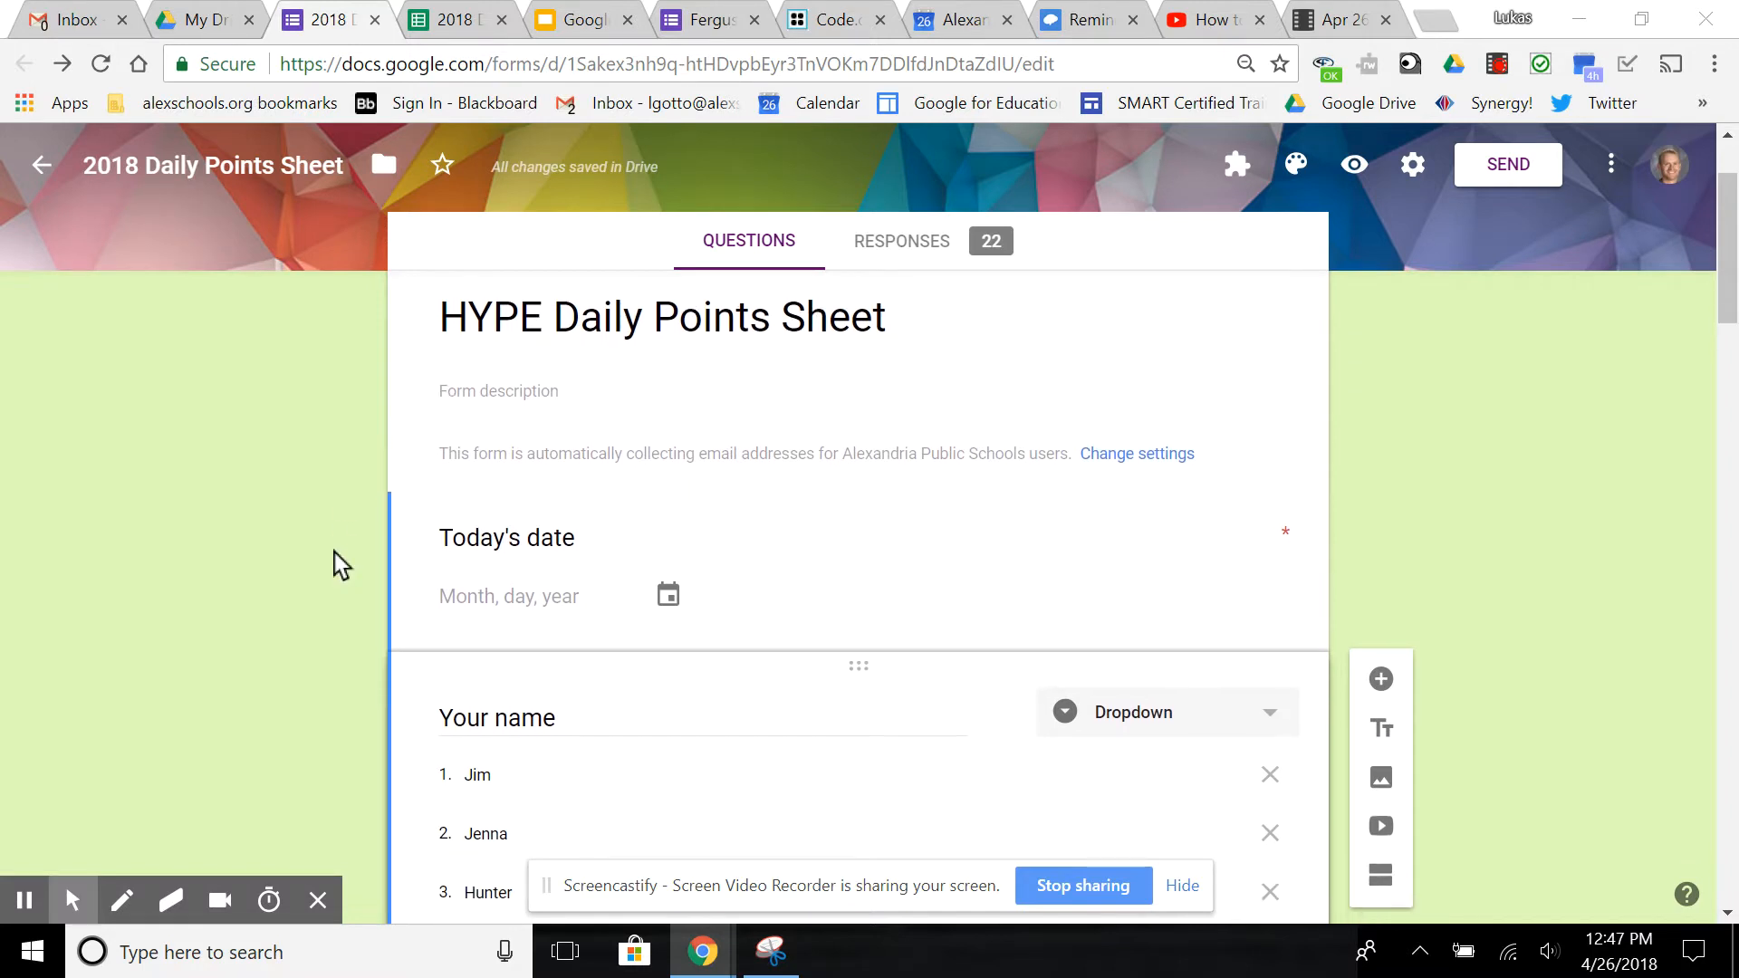
scroll(334, 553, down, 1)
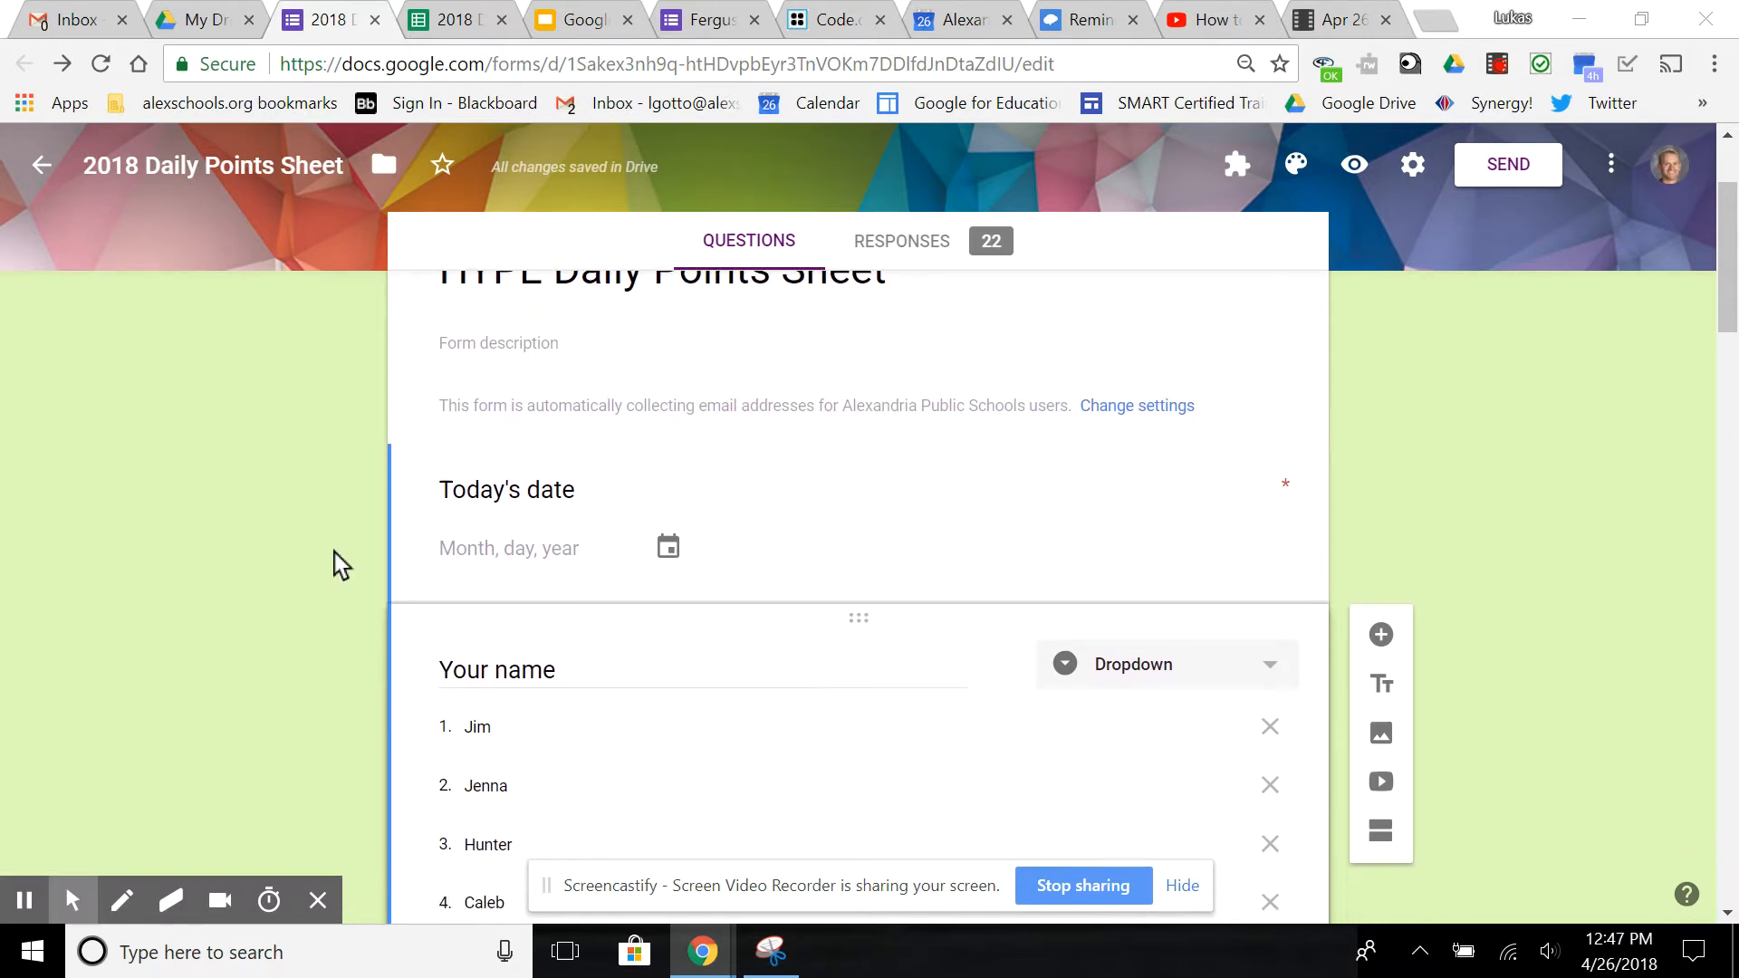
scroll(340, 566, down, 2)
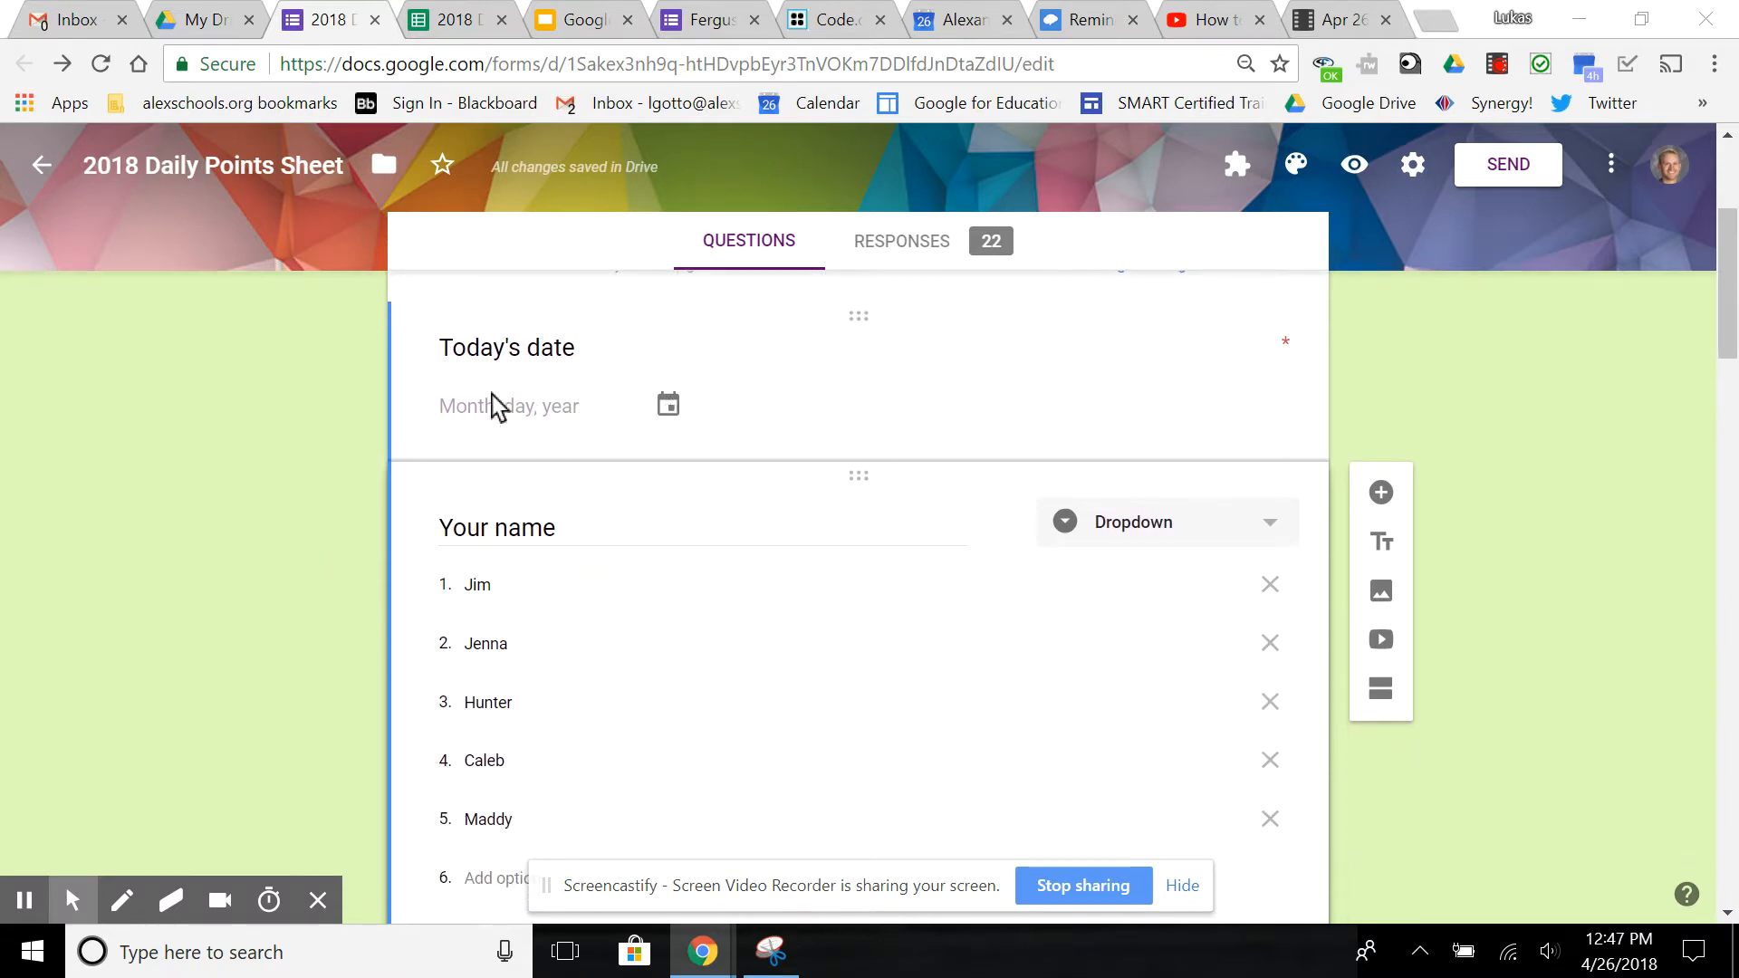
scroll(298, 602, down, 1)
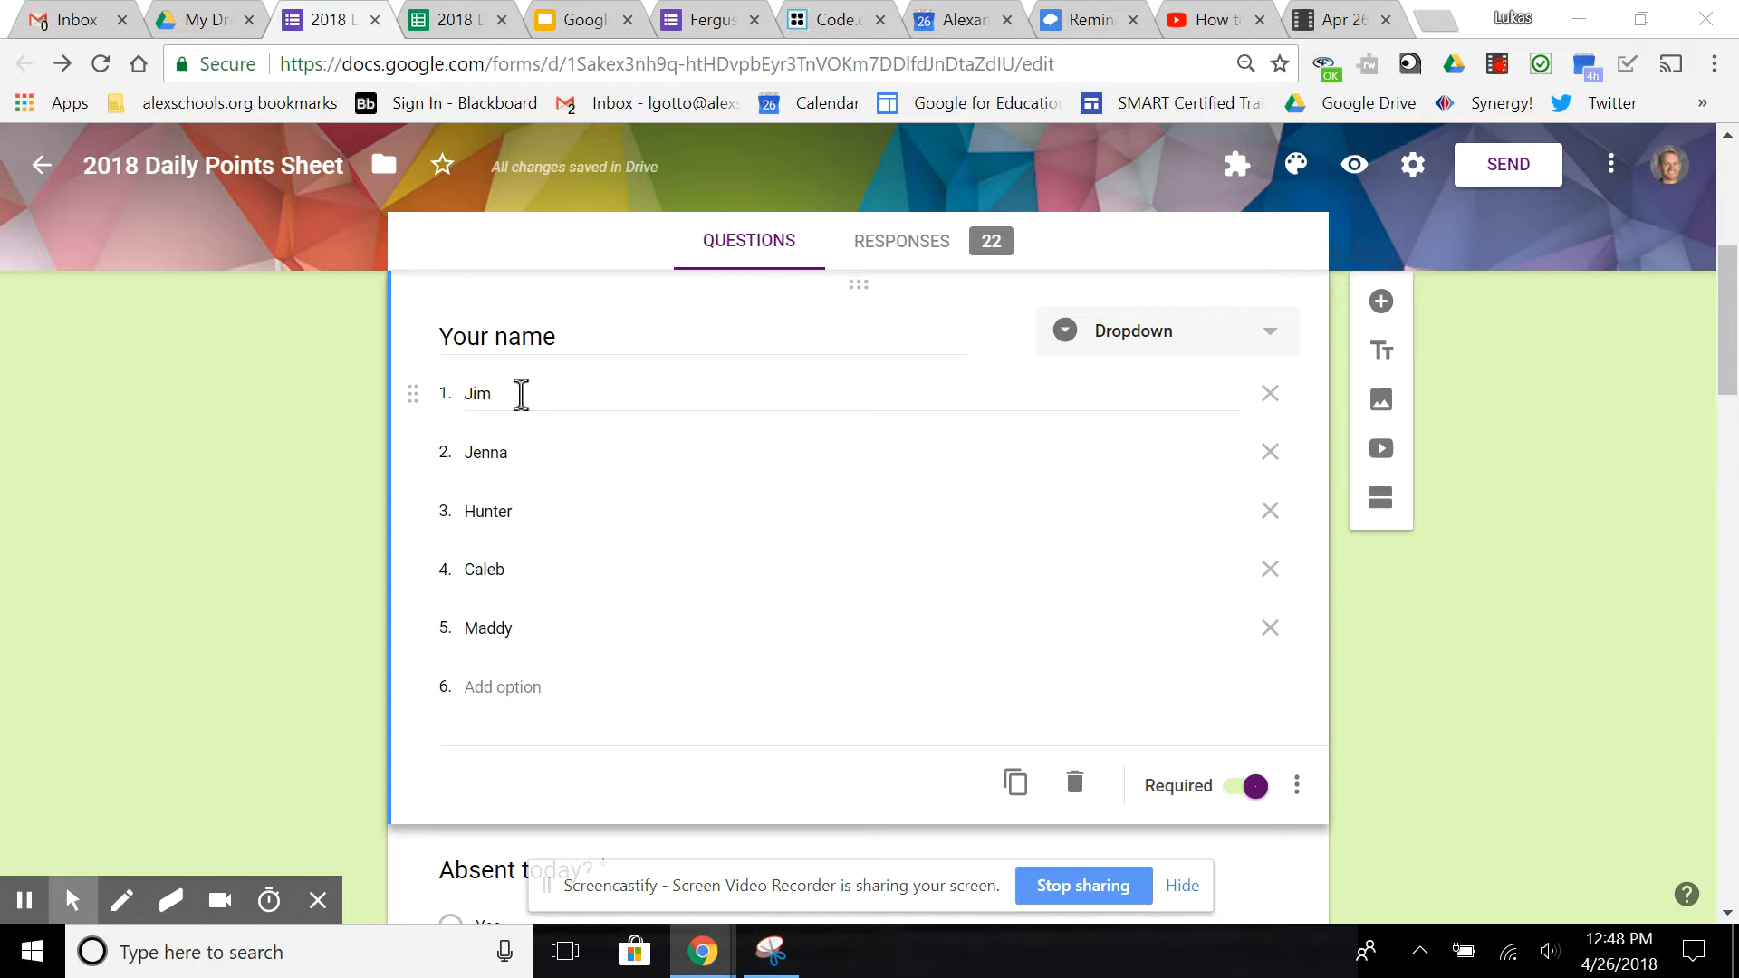
scroll(365, 540, down, 1)
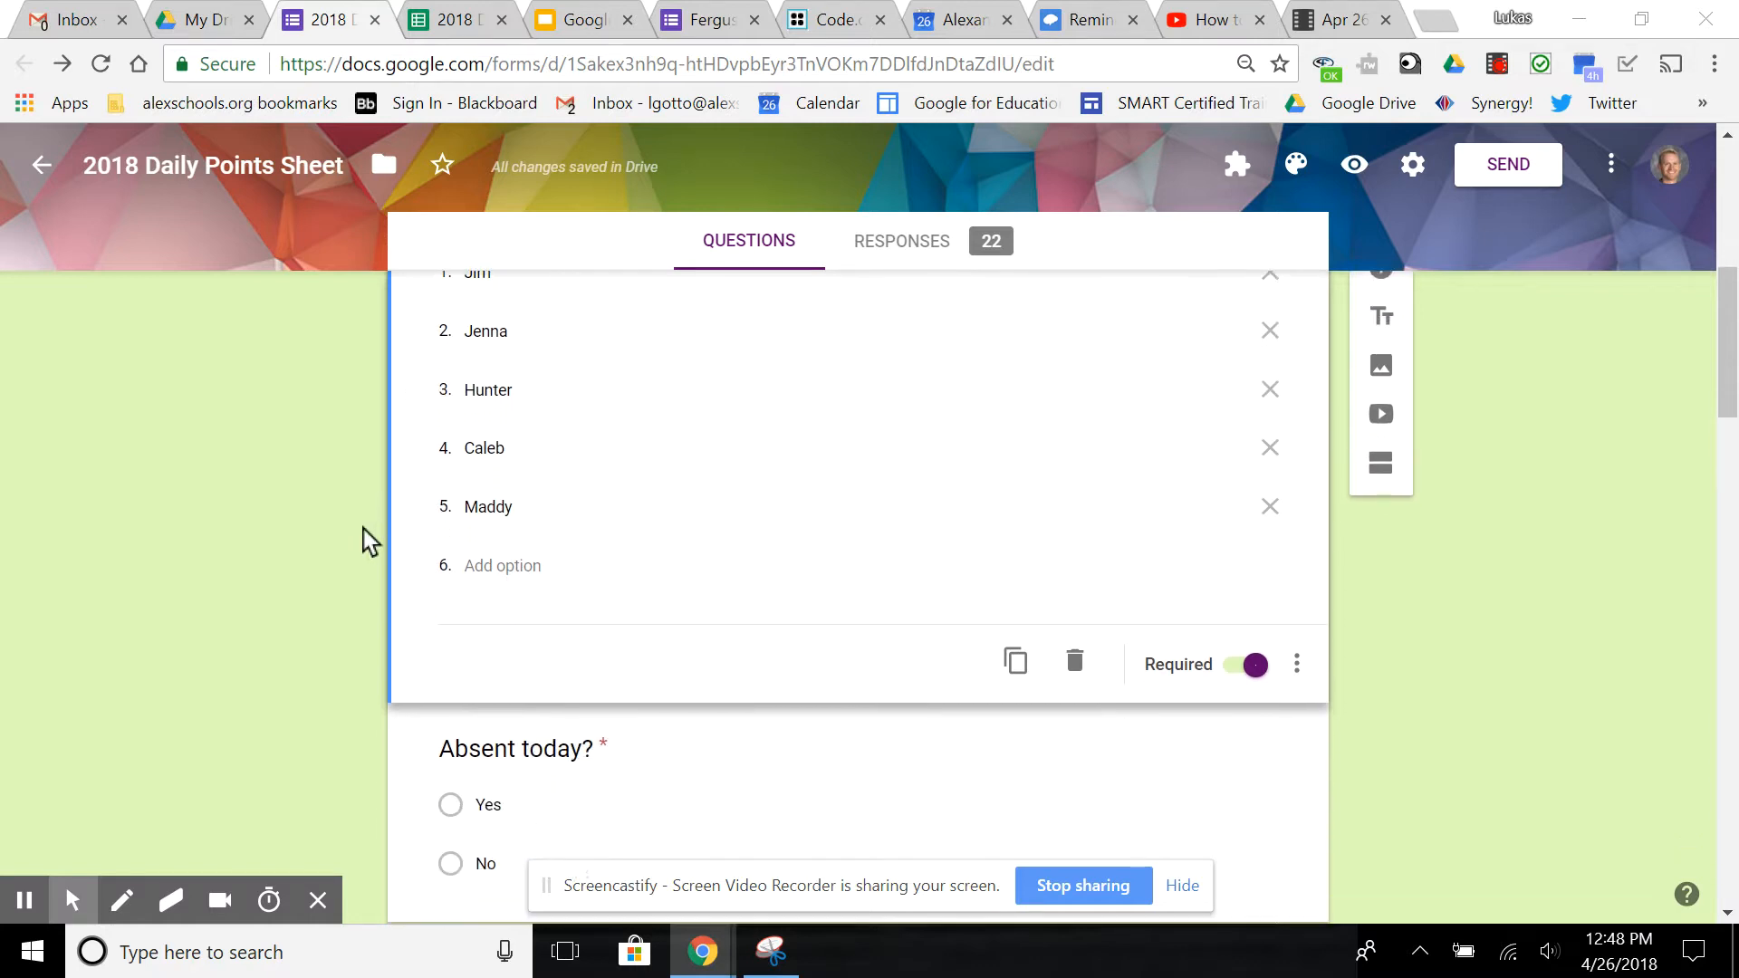
scroll(363, 540, down, 2)
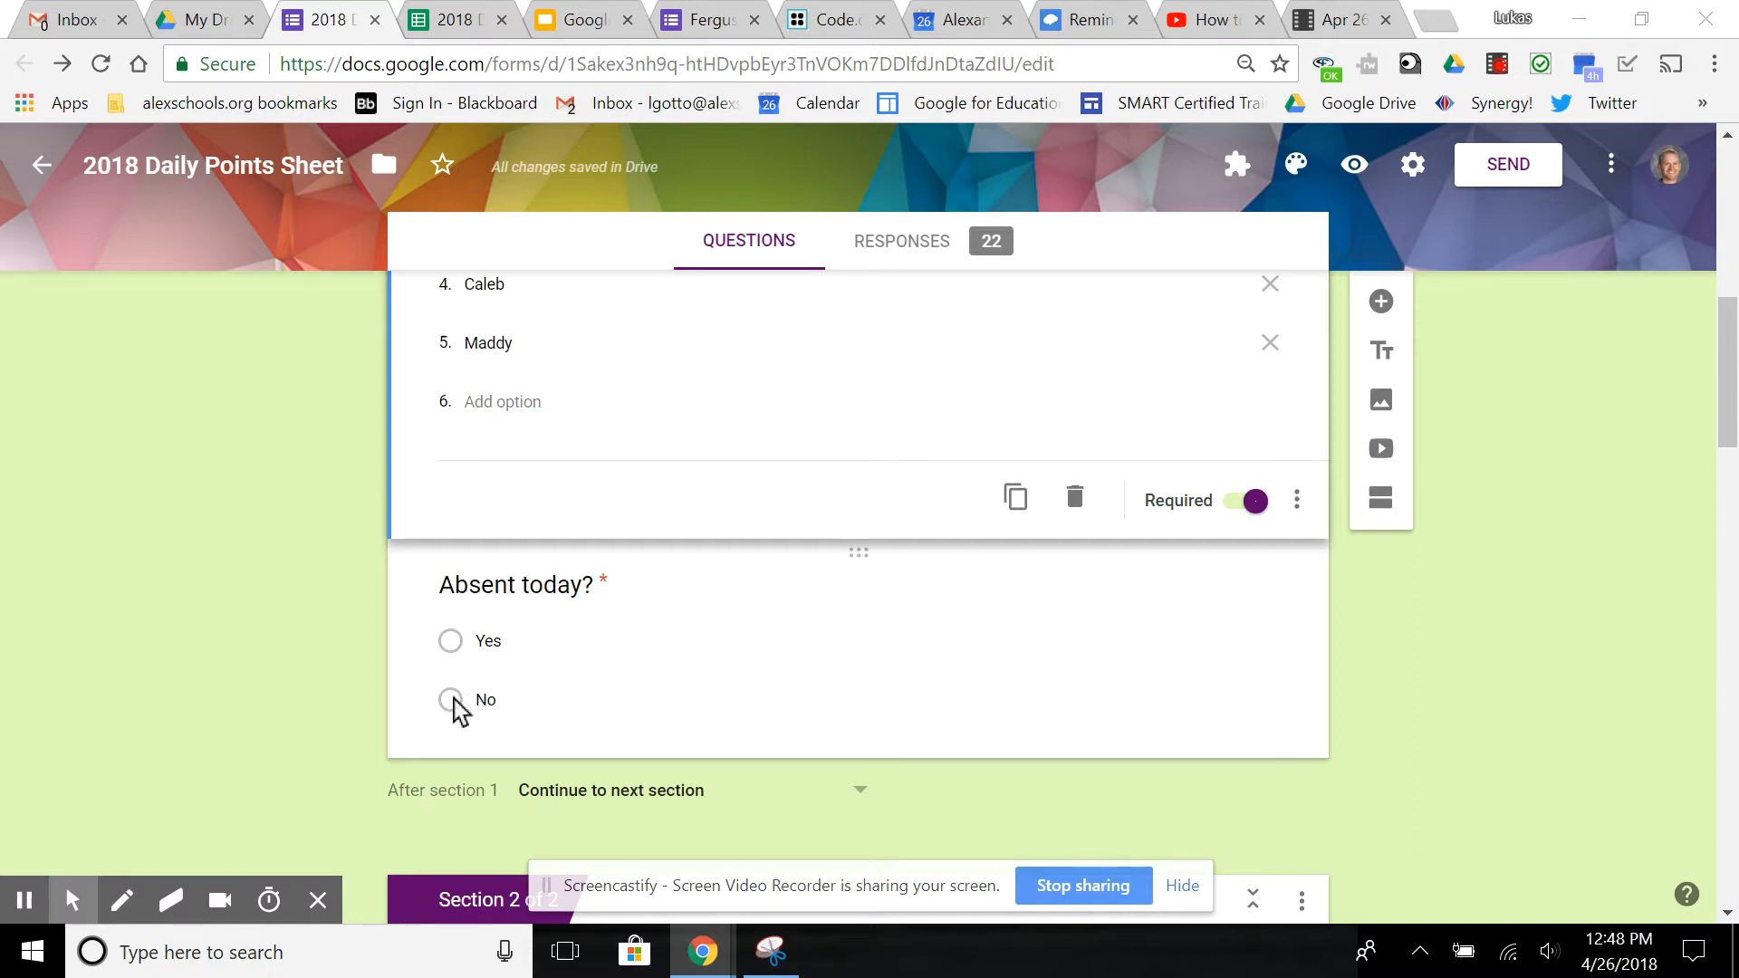
scroll(333, 684, down, 6)
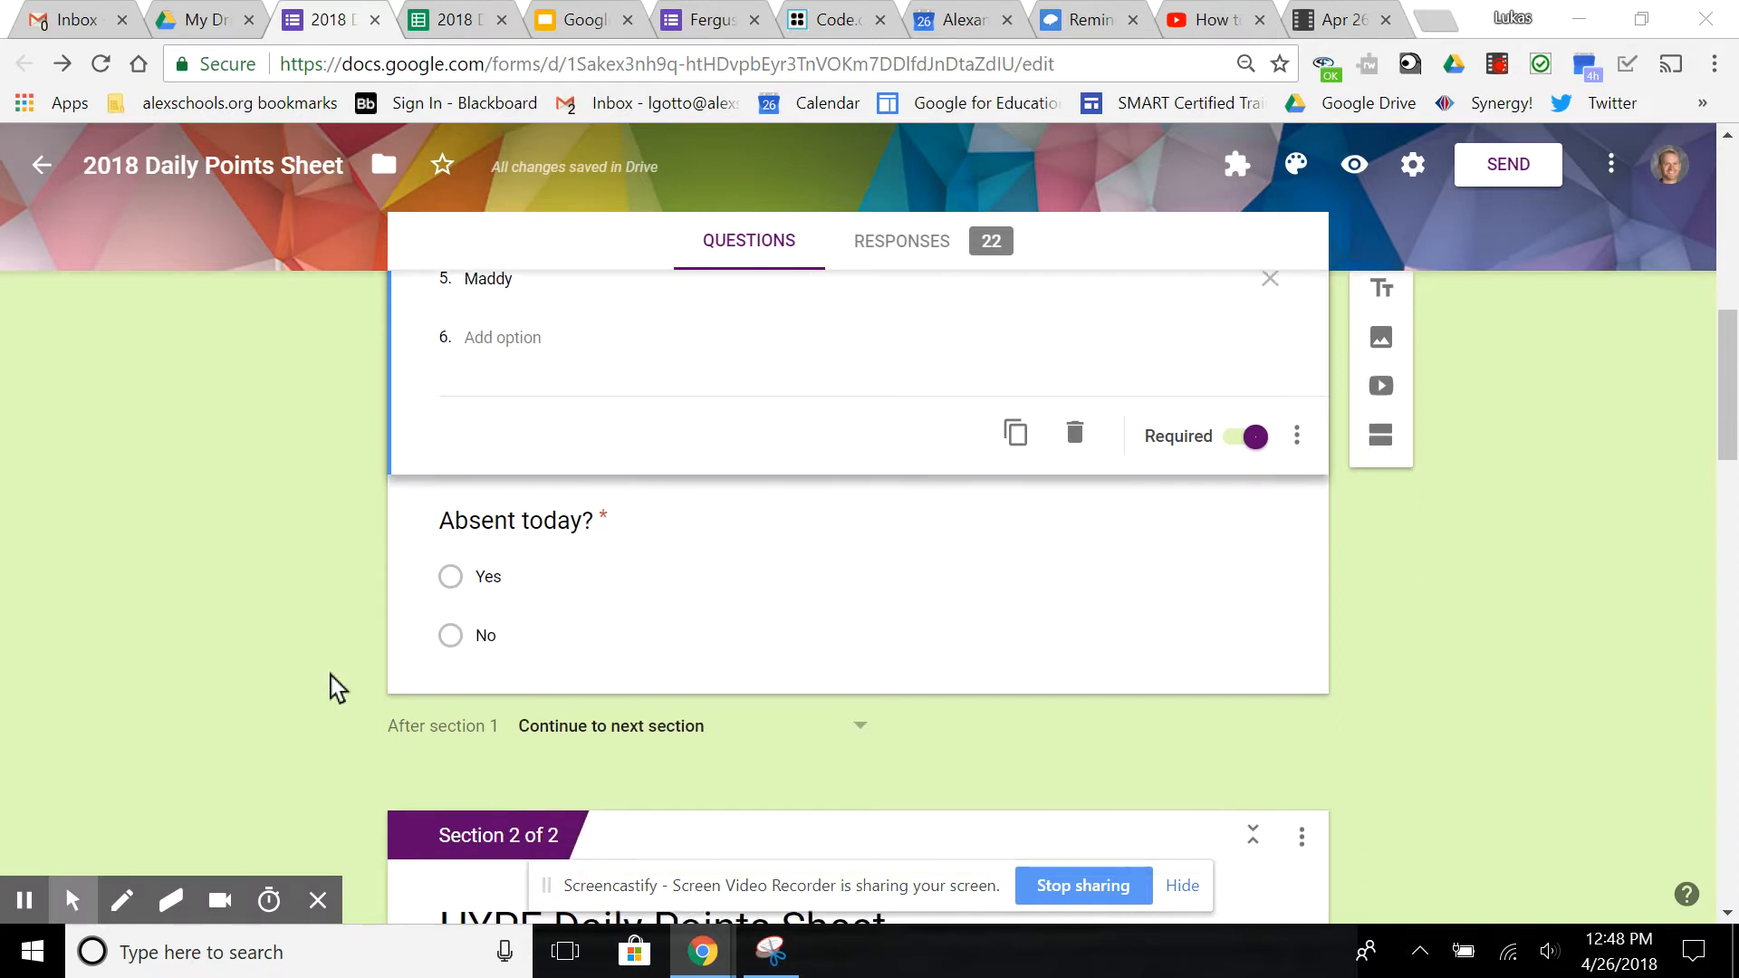
scroll(335, 686, down, 2)
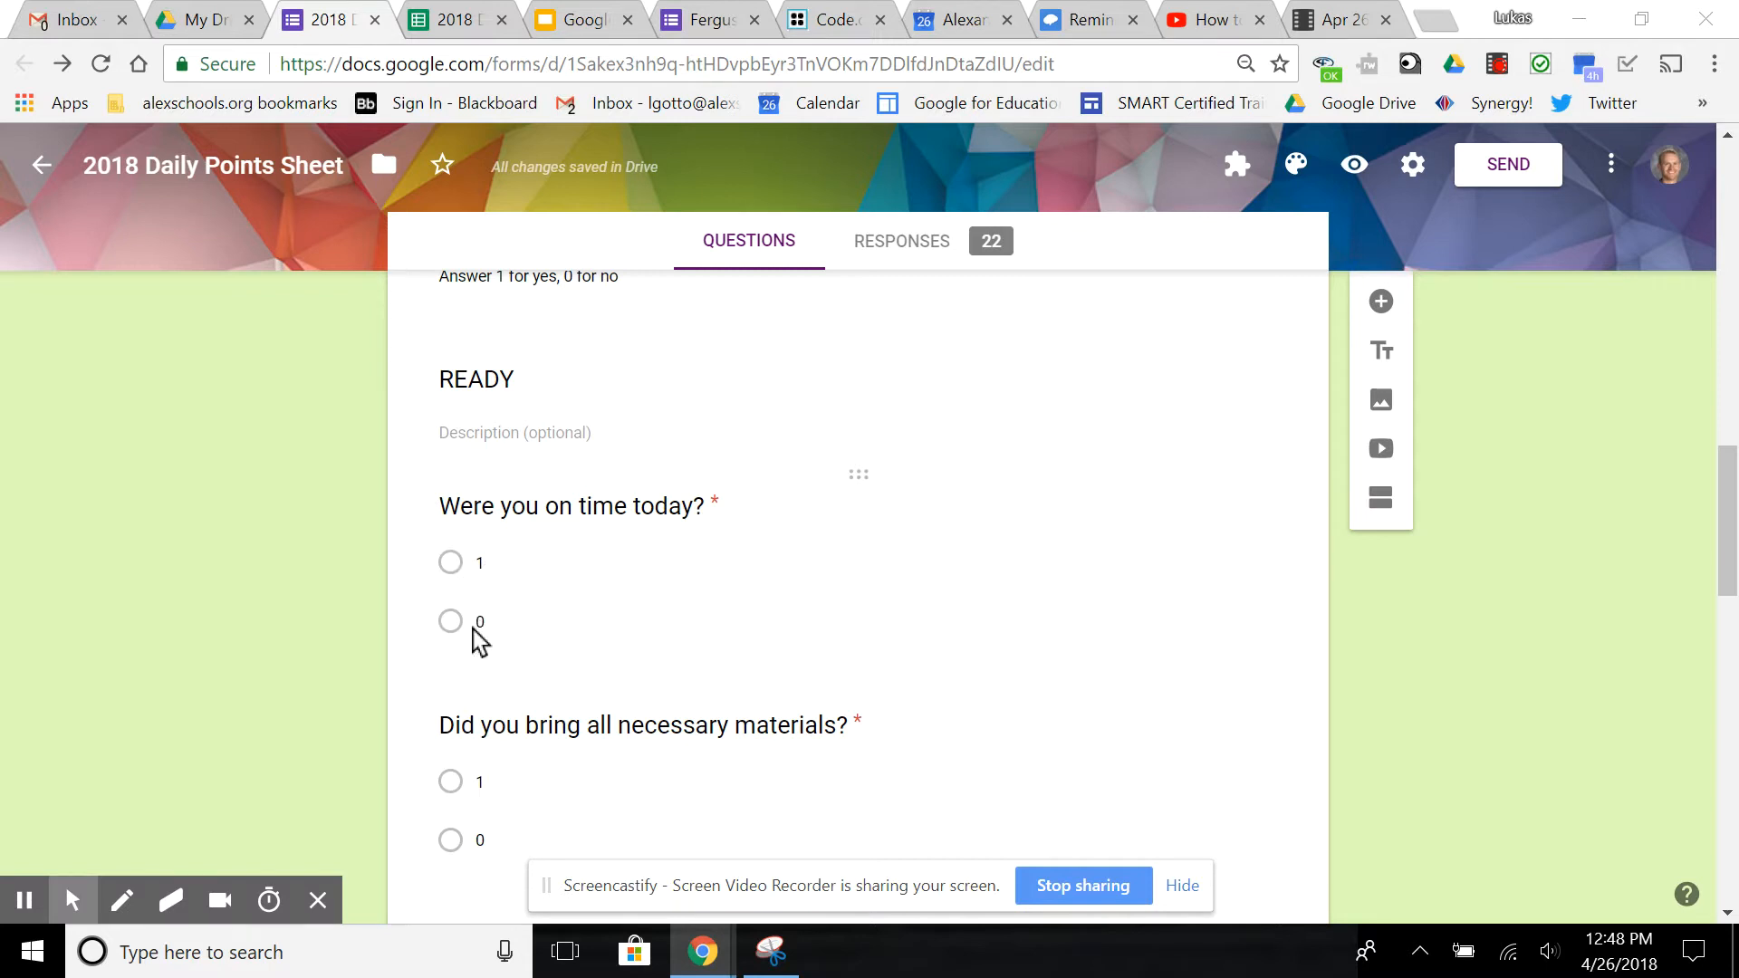
Review the second section's READY, RESPECTFUL and RESPONSIBLE questions through the class time rating scale.
scroll(313, 648, down, 1)
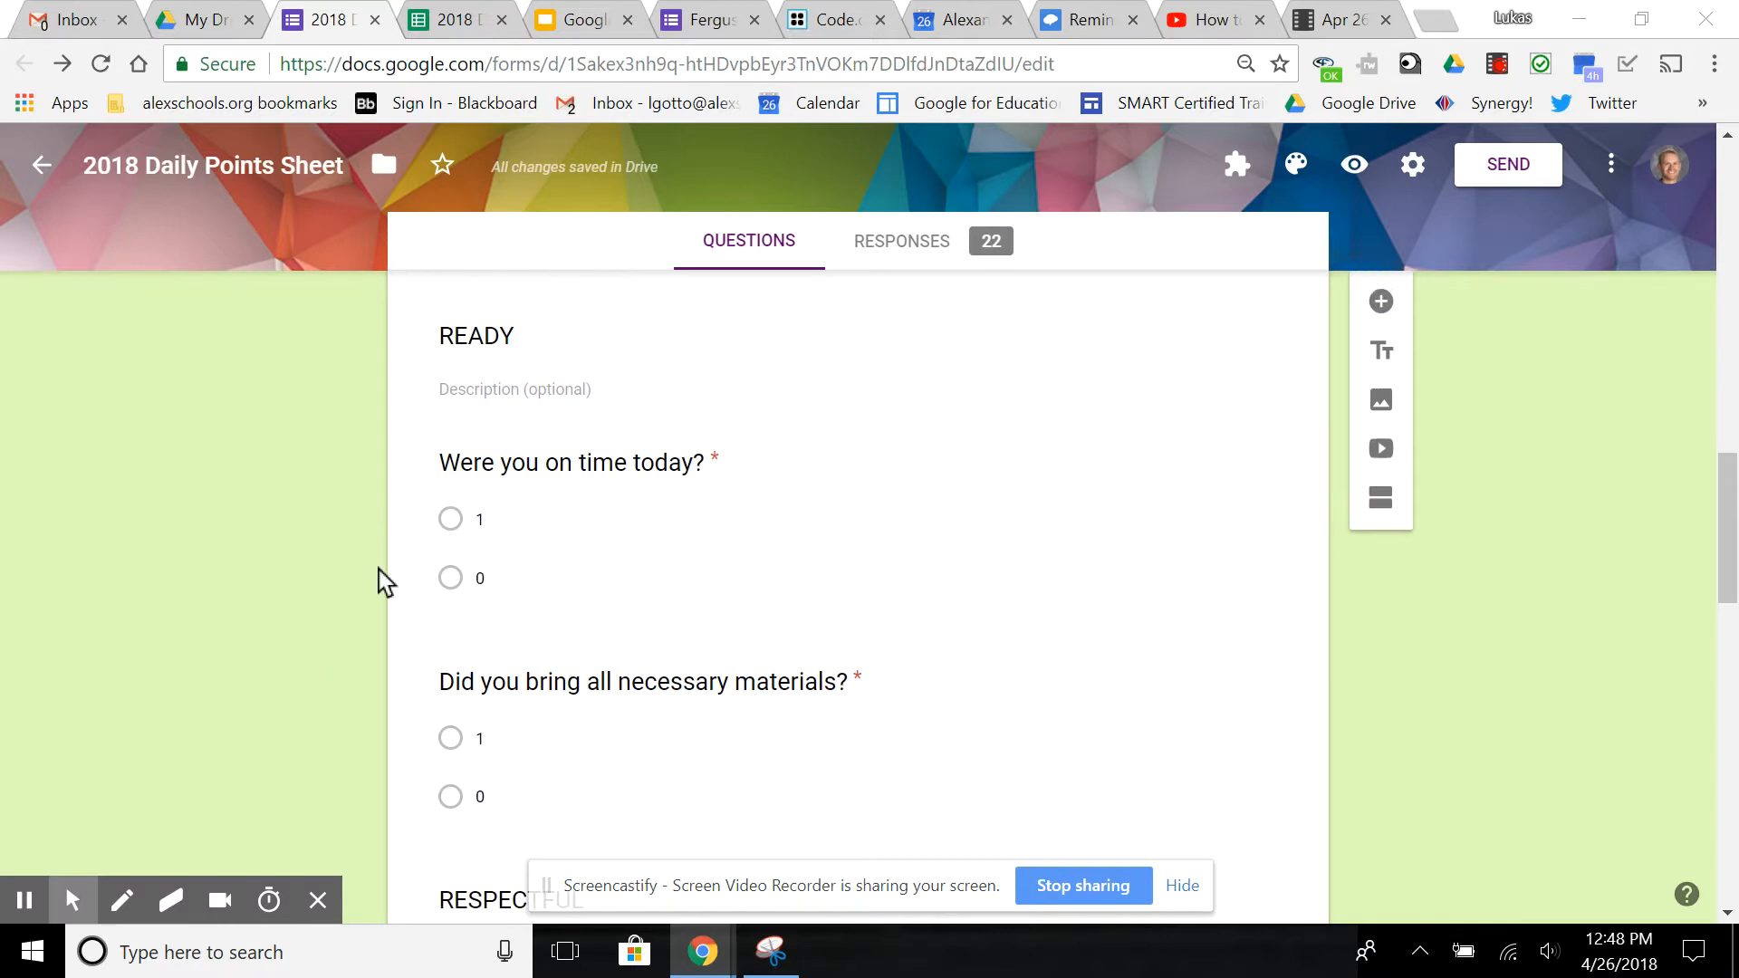
scroll(382, 582, down, 2)
scroll(382, 576, down, 1)
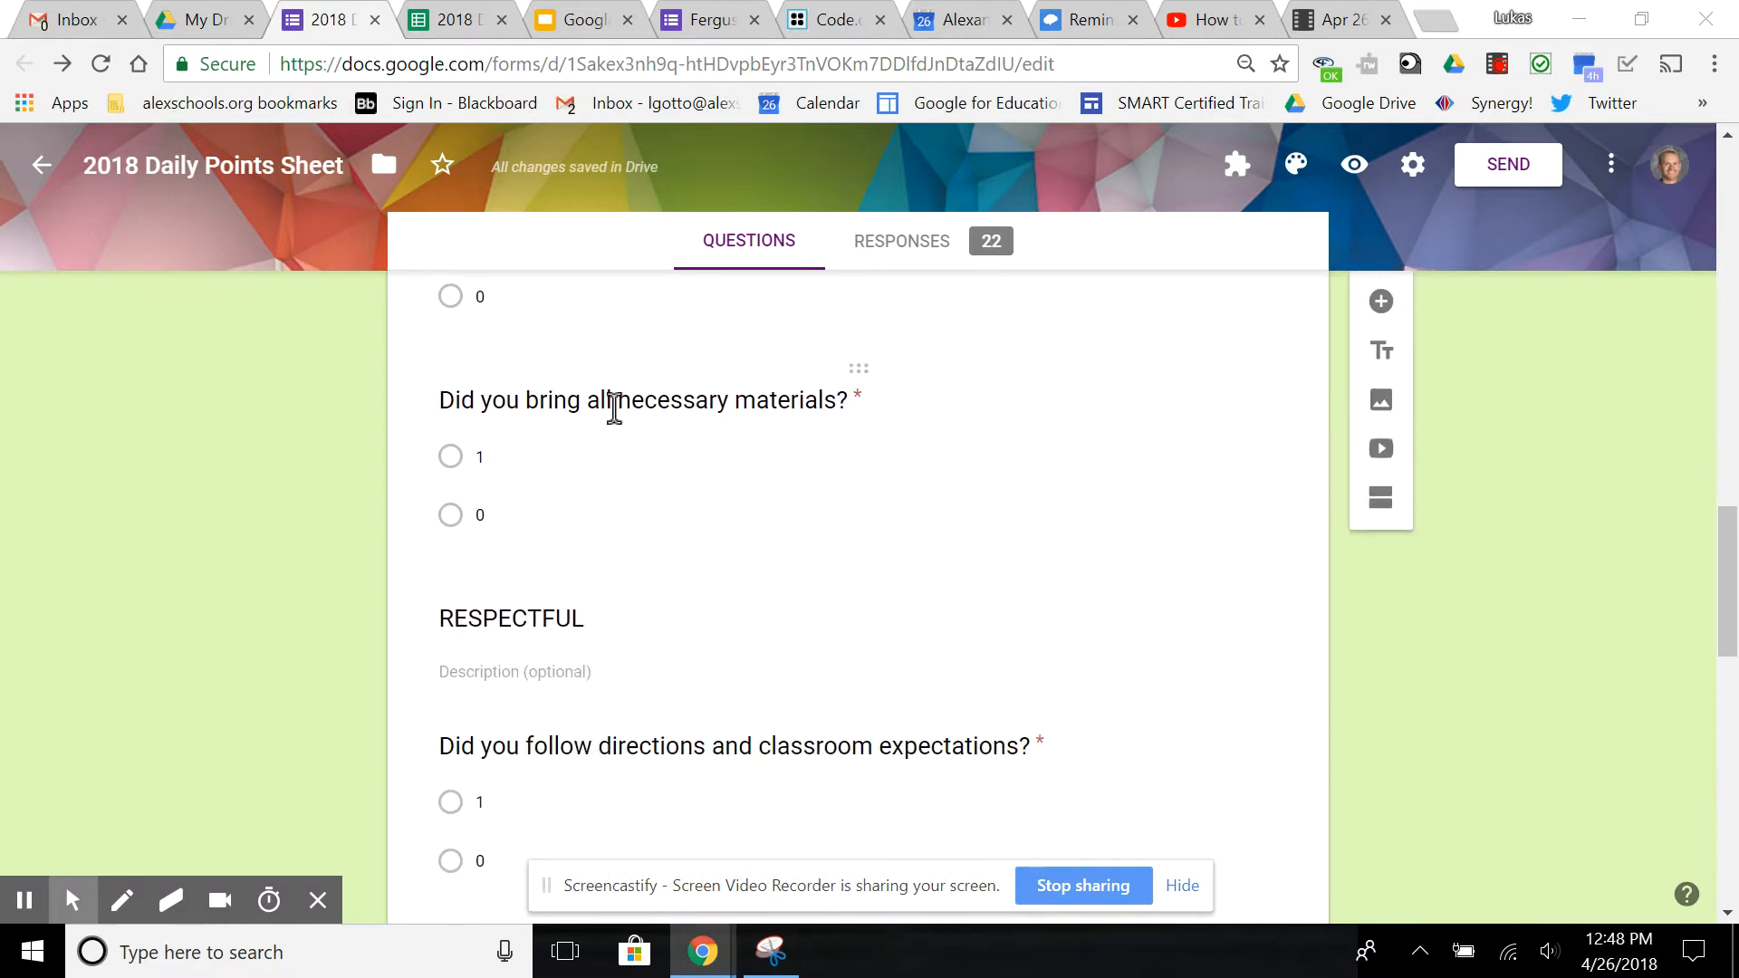
scroll(405, 567, down, 3)
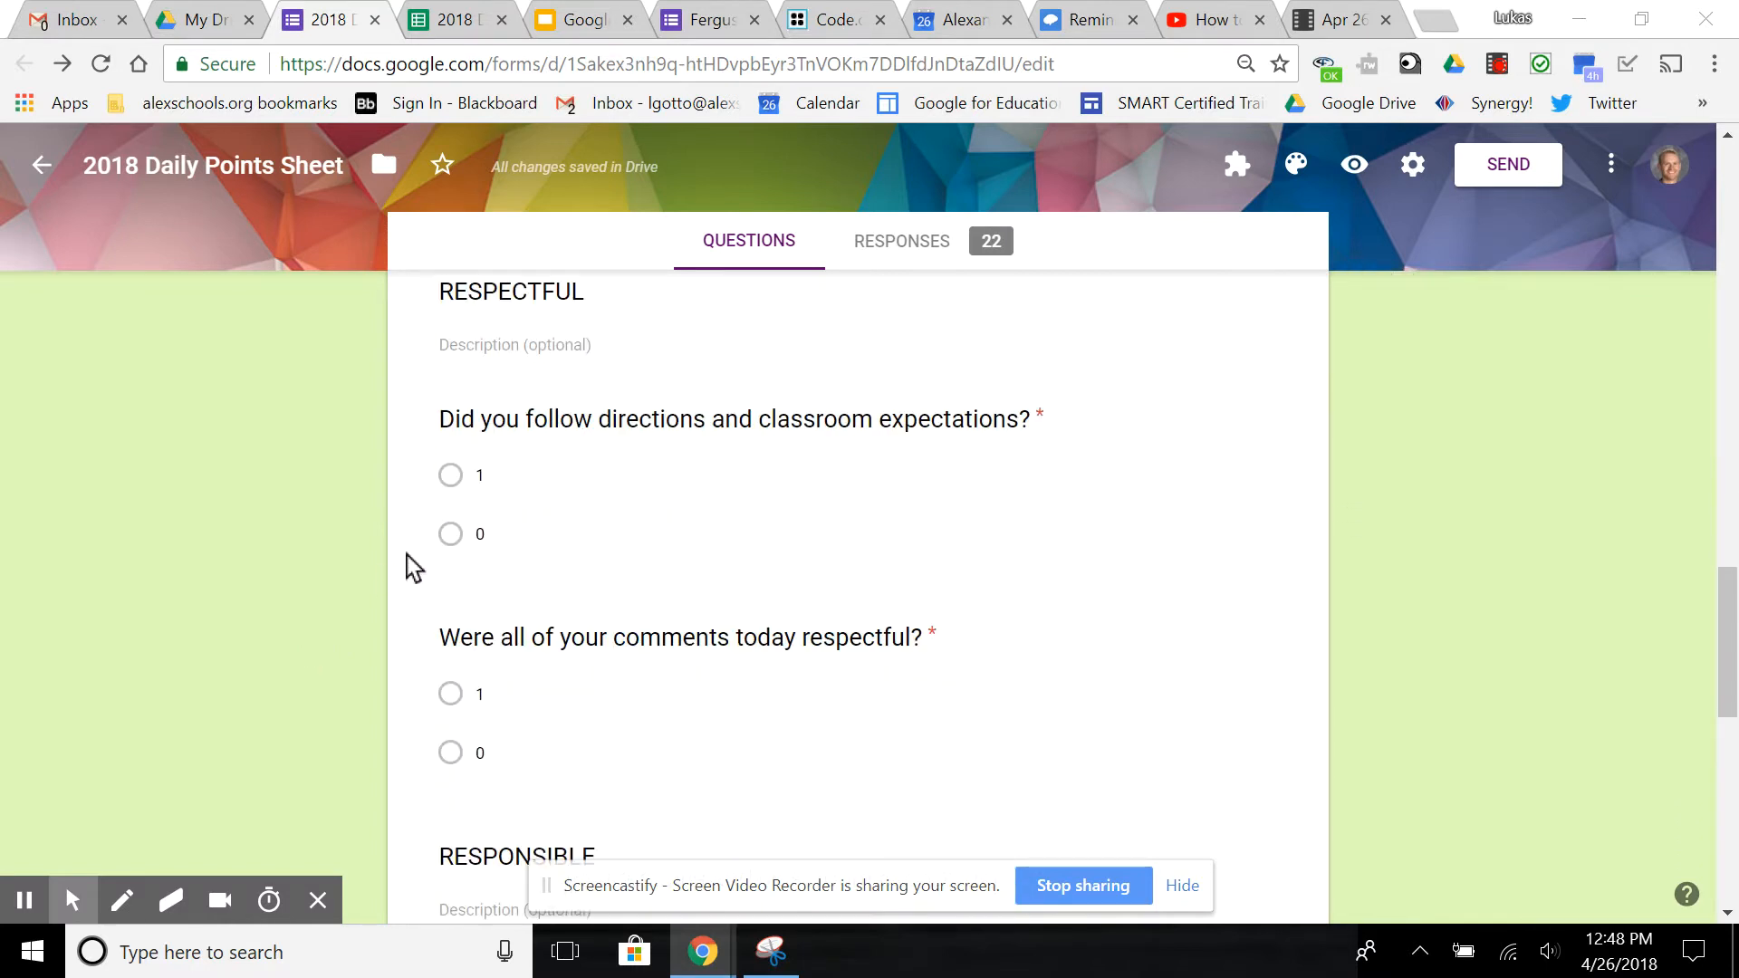
scroll(406, 568, down, 2)
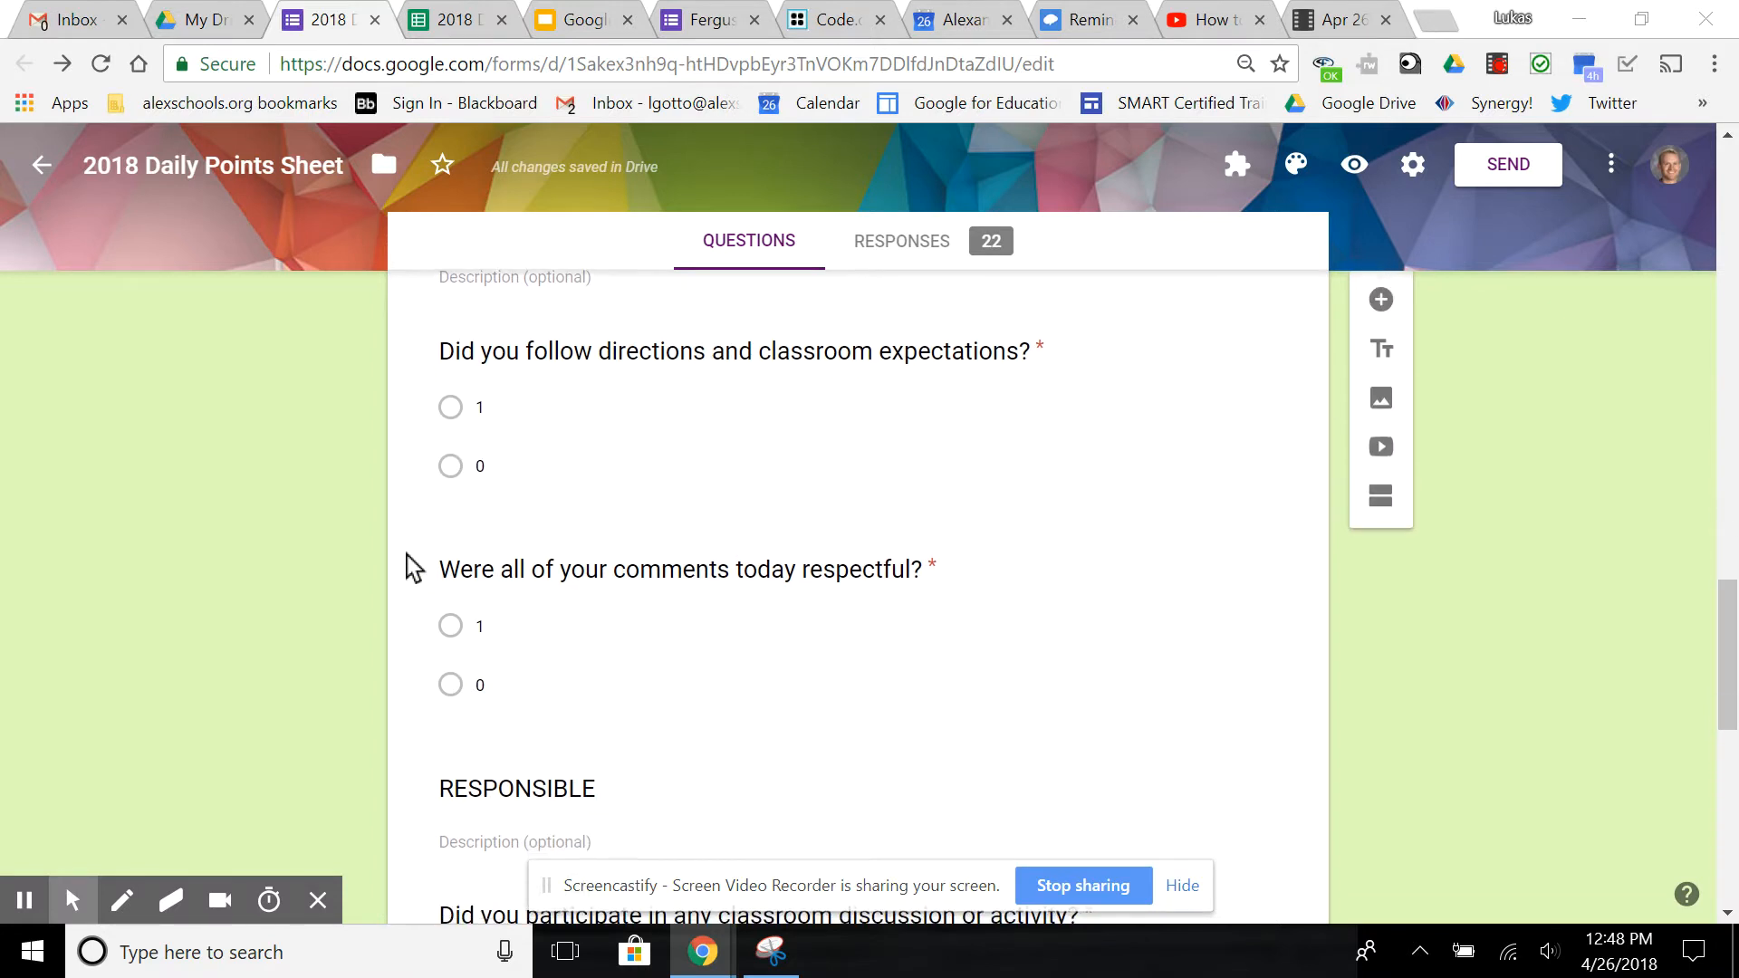
scroll(406, 568, down, 1)
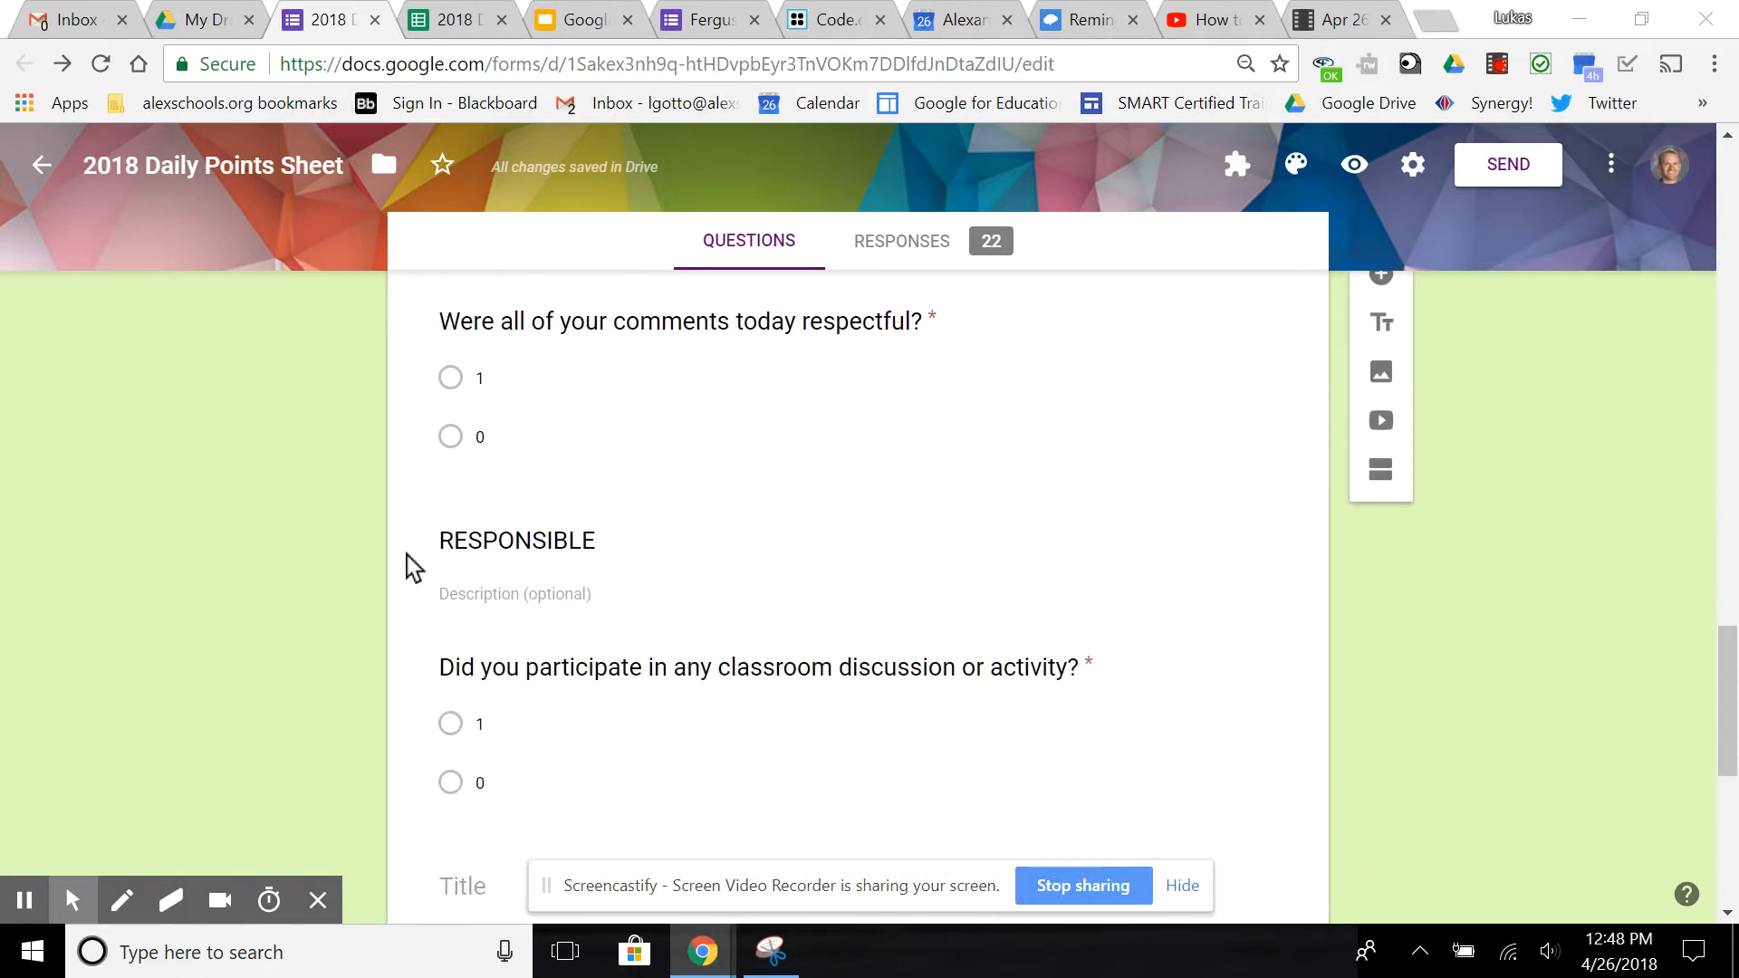
scroll(405, 568, down, 2)
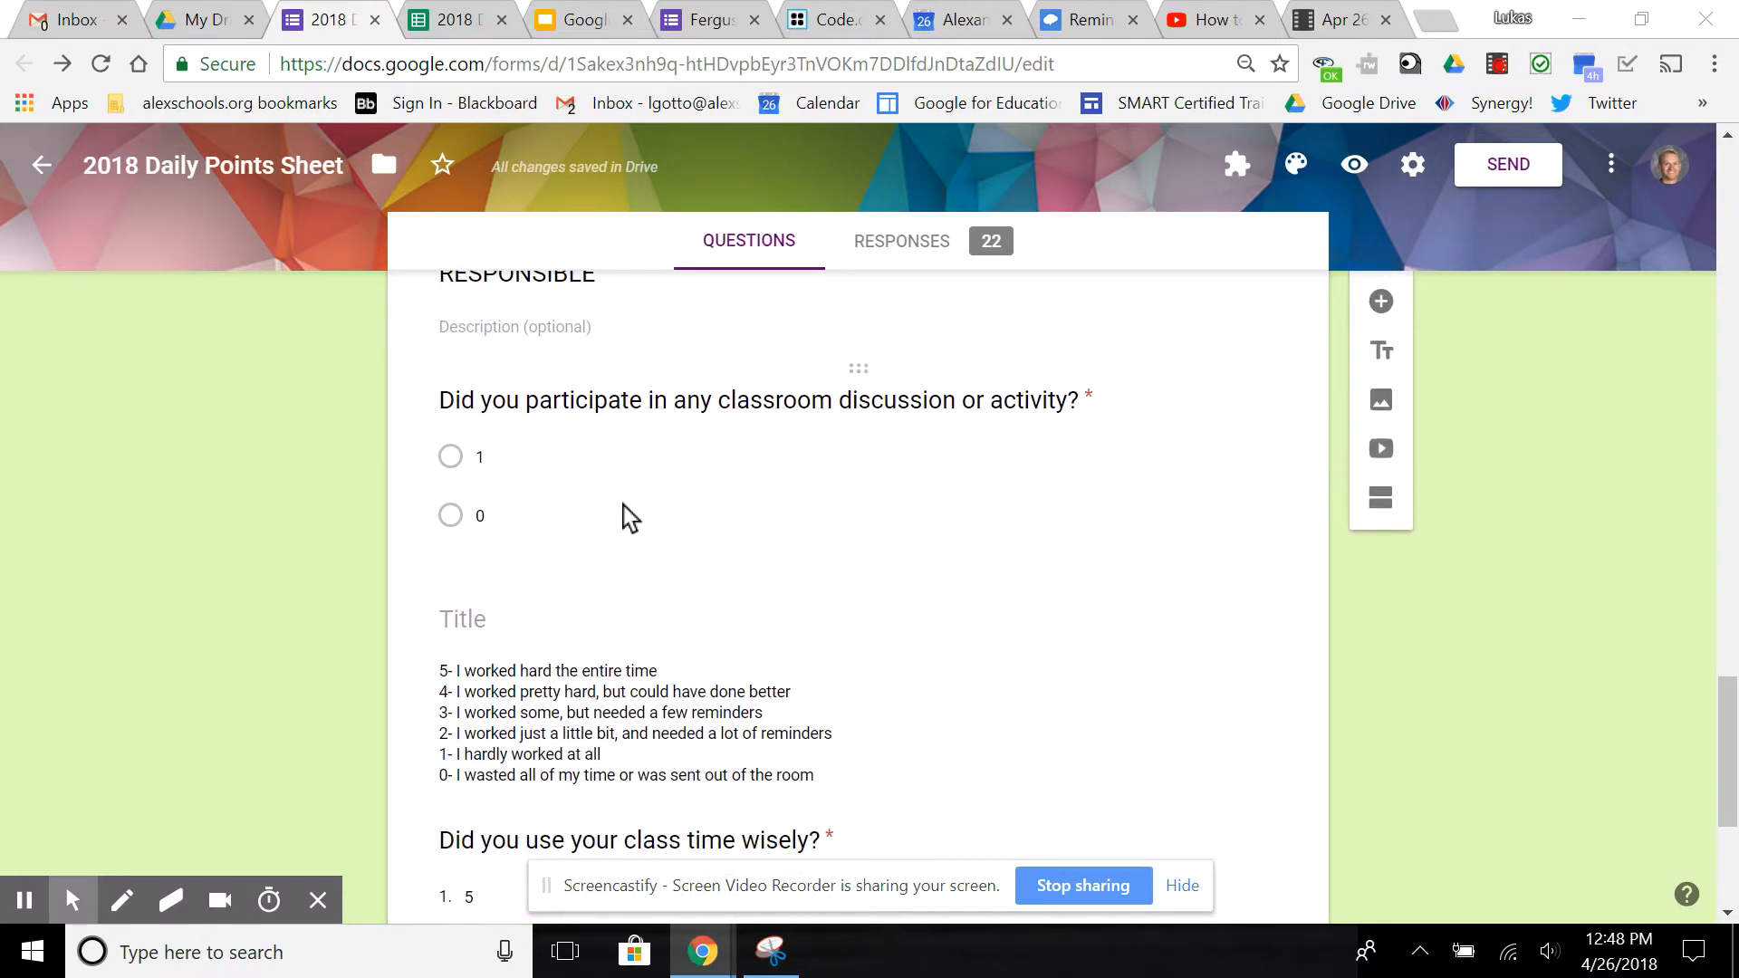
scroll(328, 552, down, 1)
scroll(328, 552, down, 3)
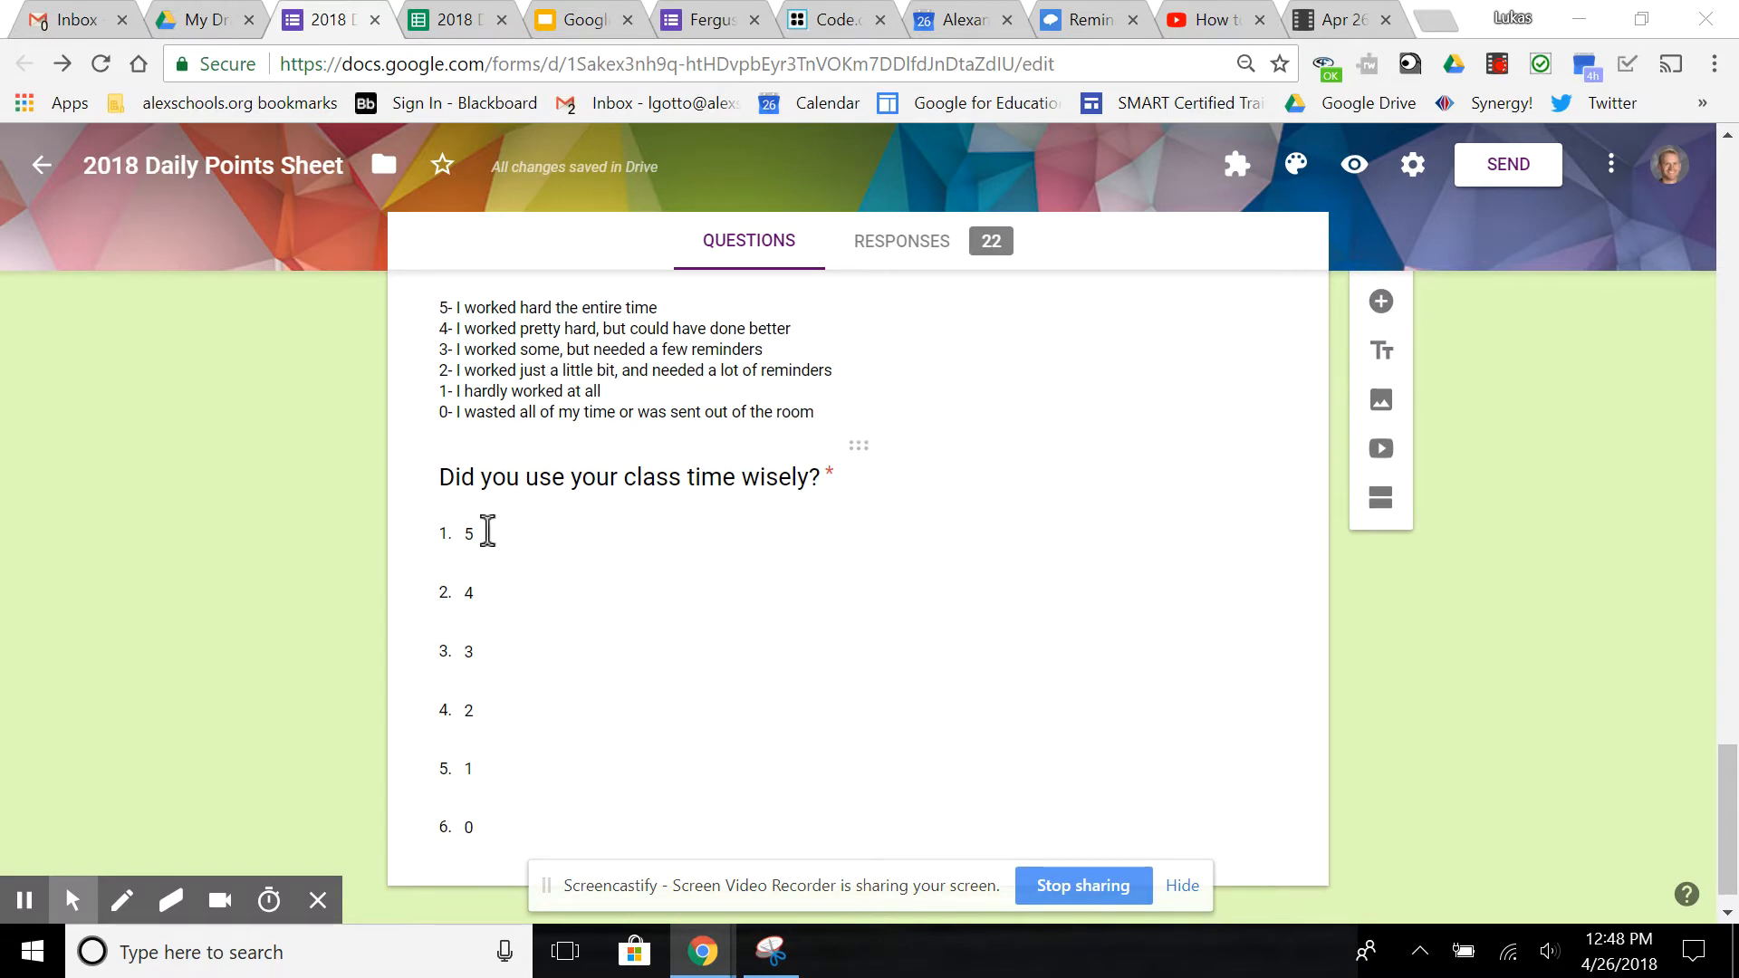
scroll(367, 467, up, 3)
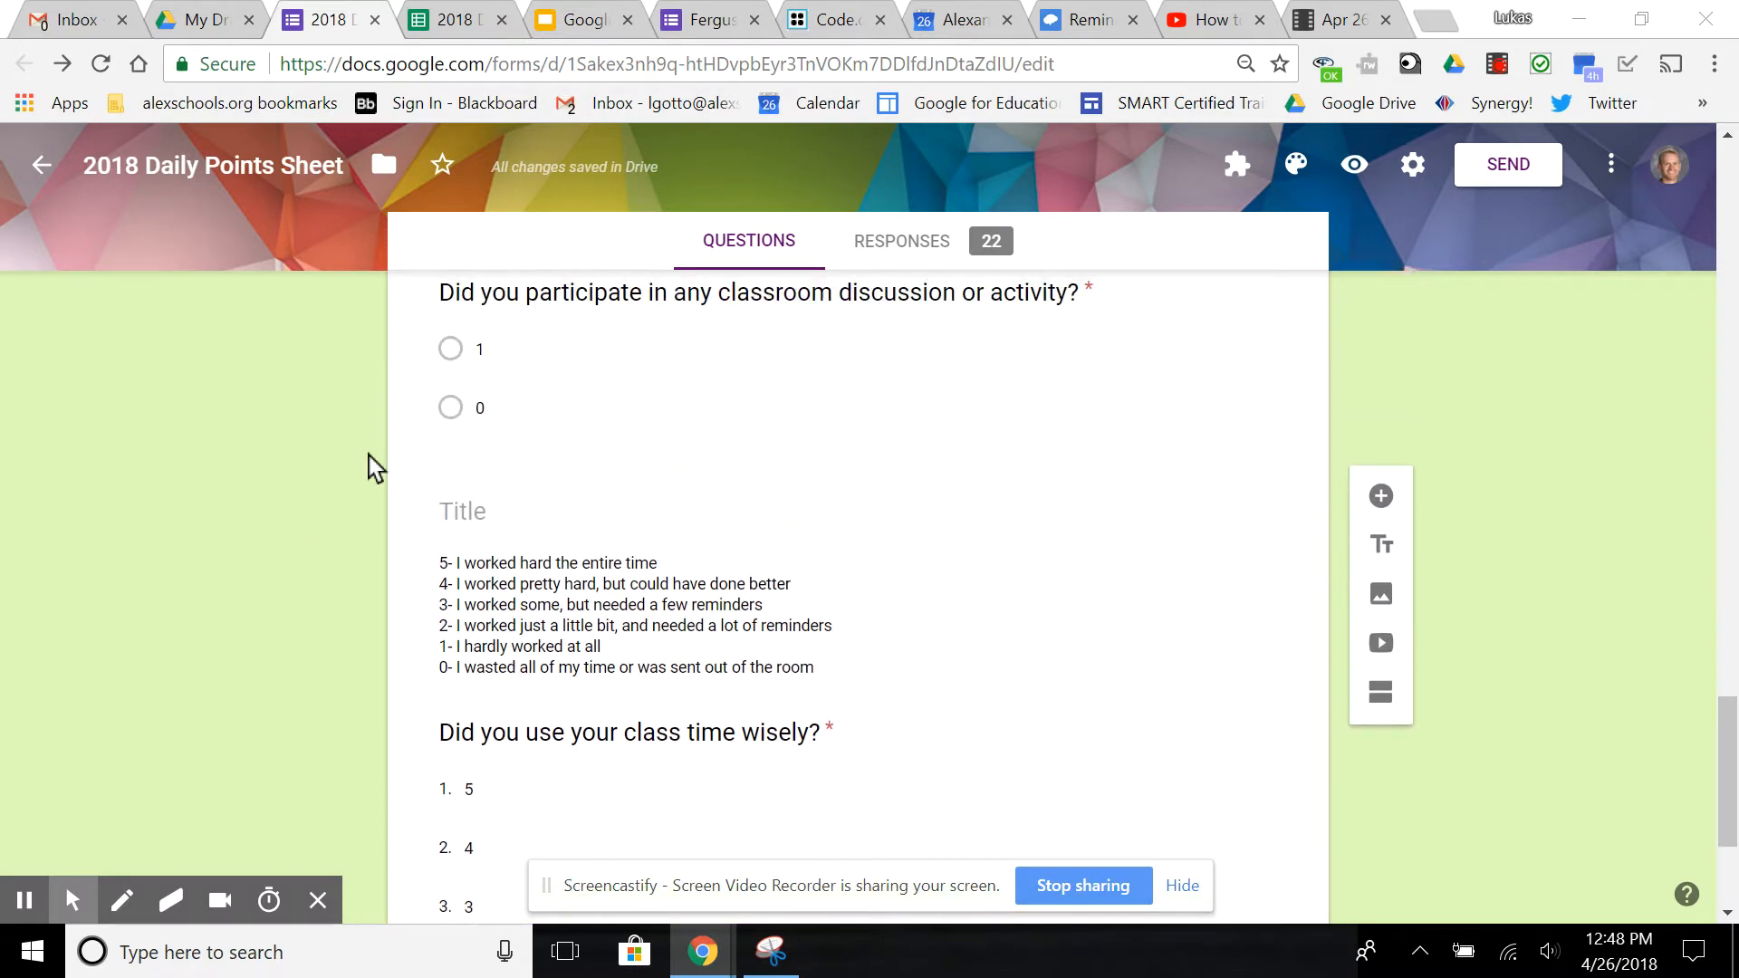
Preview the form and complete its first page with date 04/26/2018, the first listed student and No for absent, continuing to the next page.
click(1350, 163)
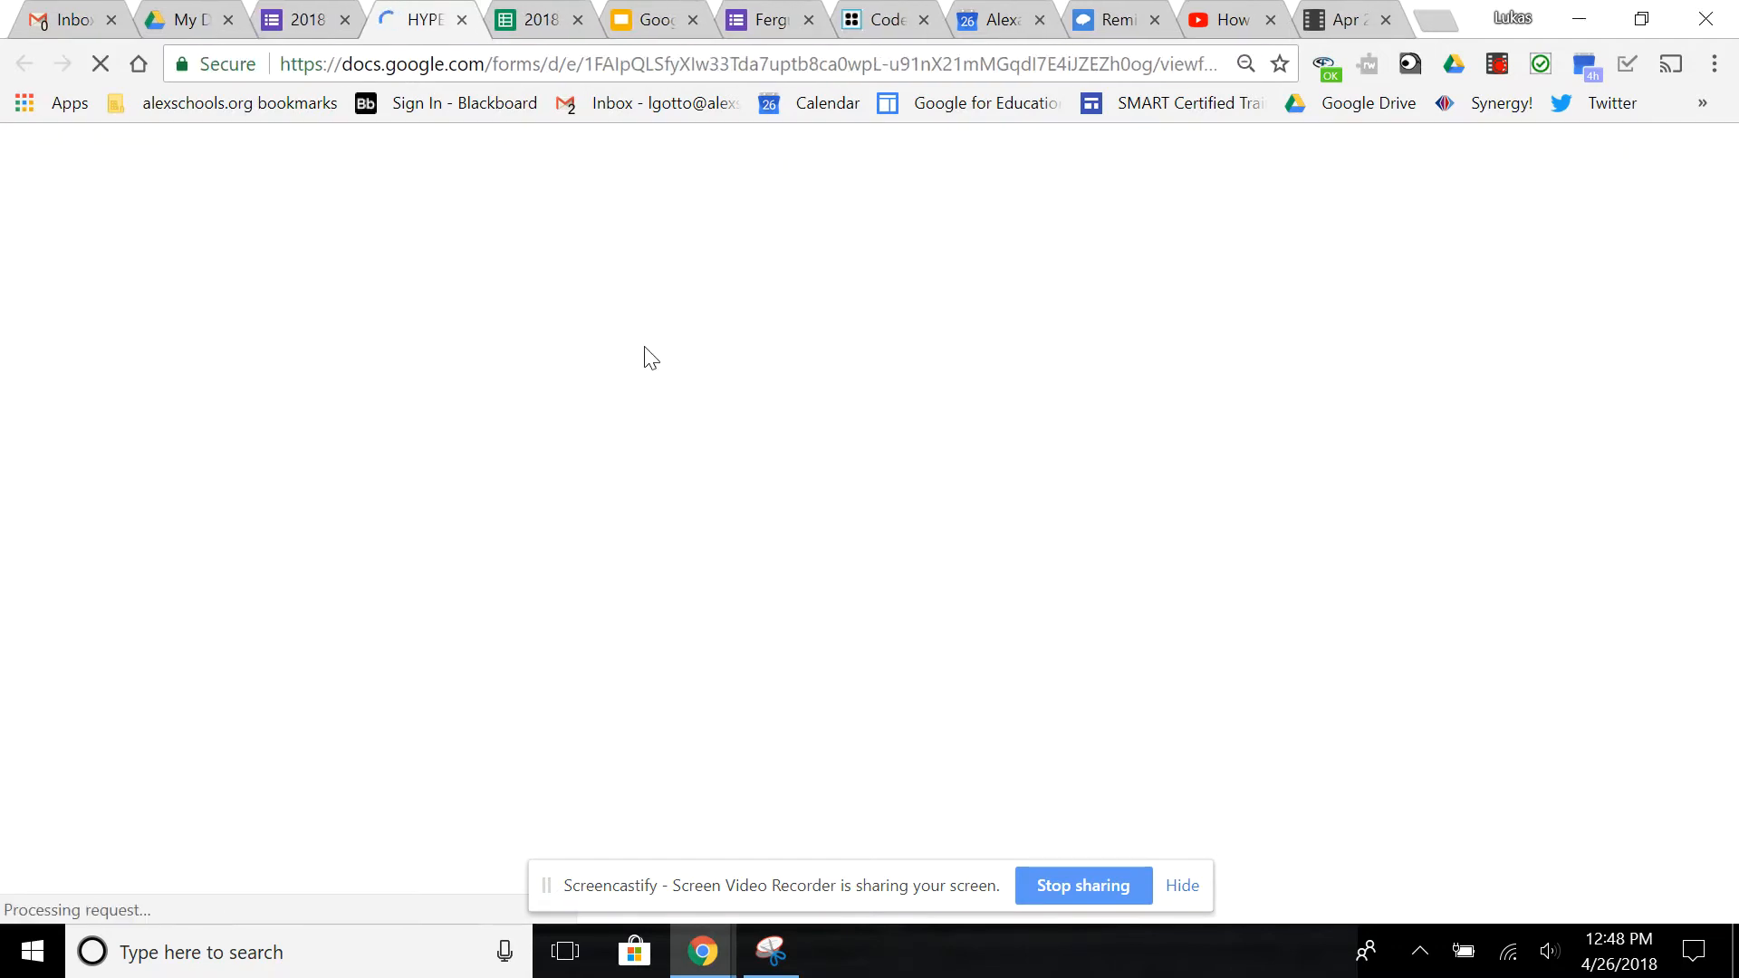
scroll(393, 507, down, 3)
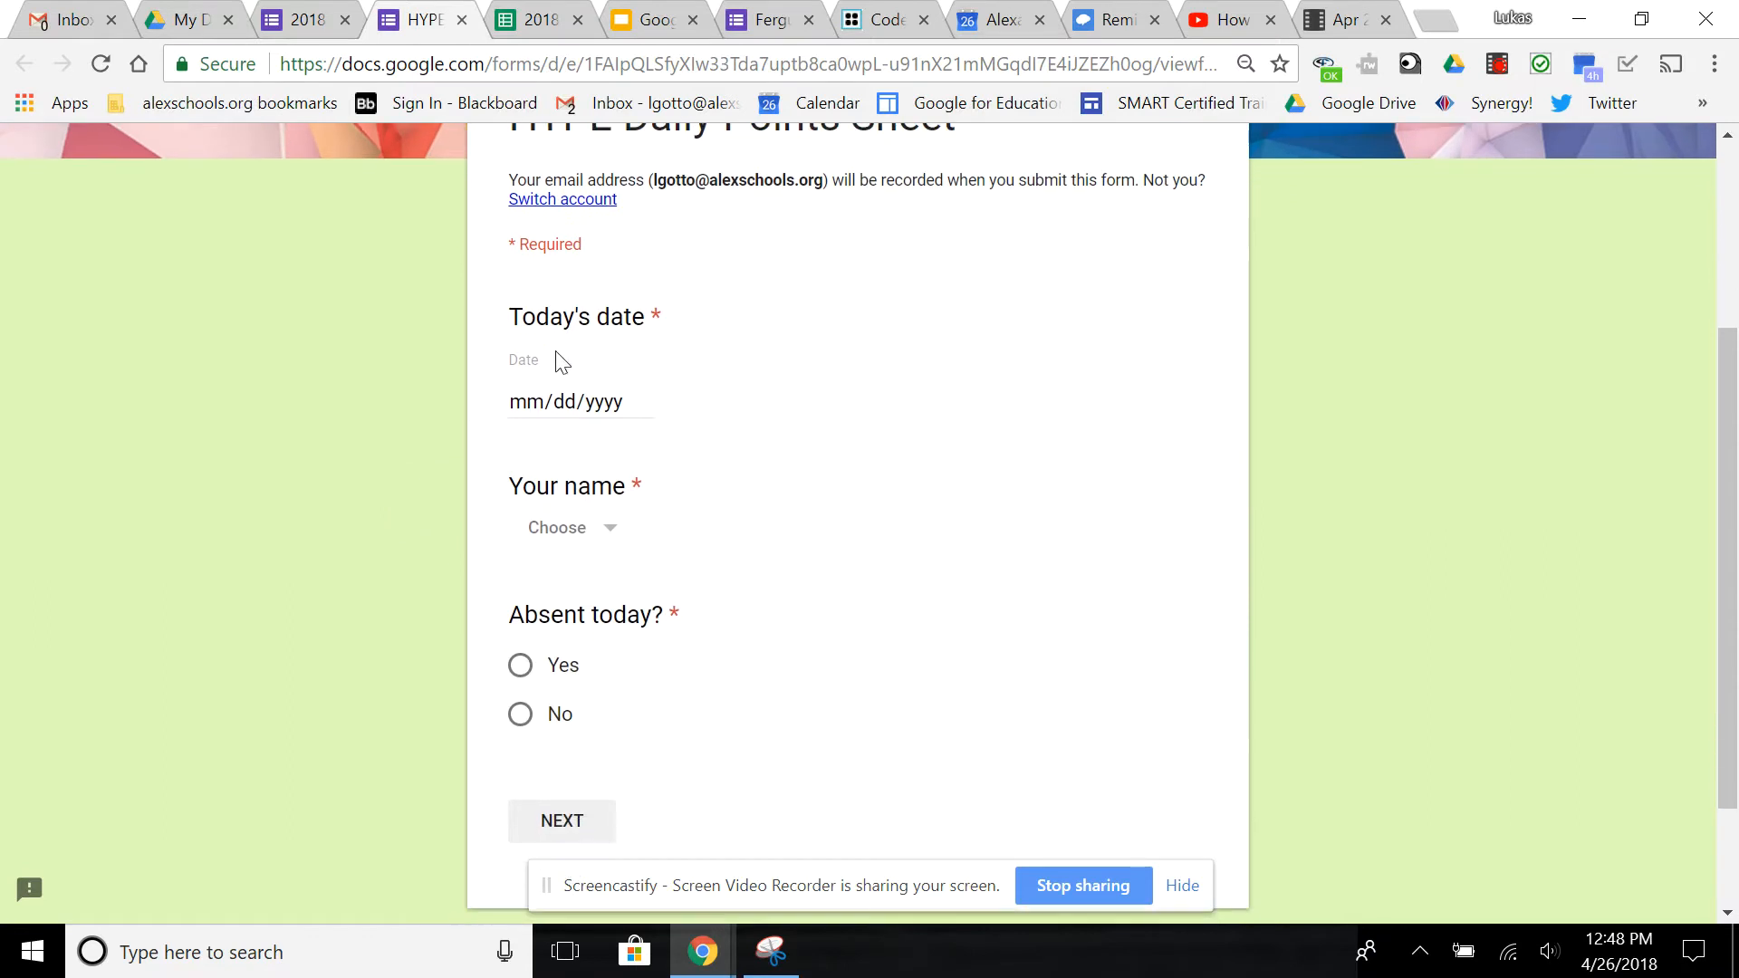
click(642, 404)
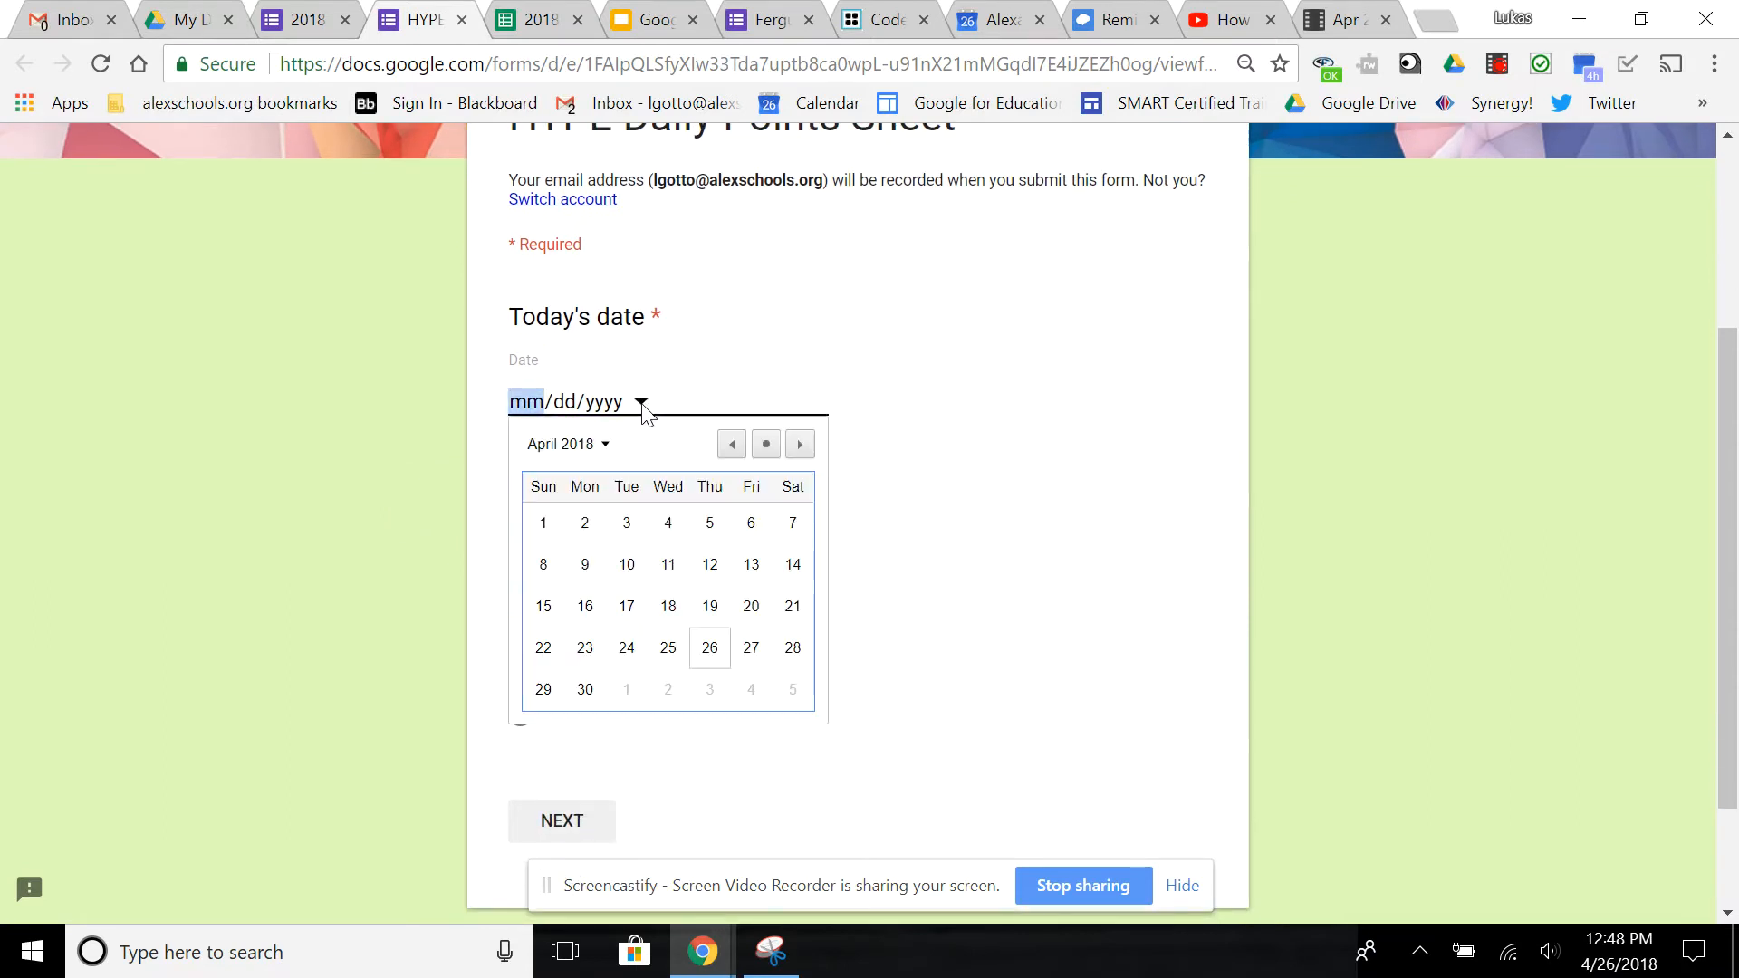
click(723, 661)
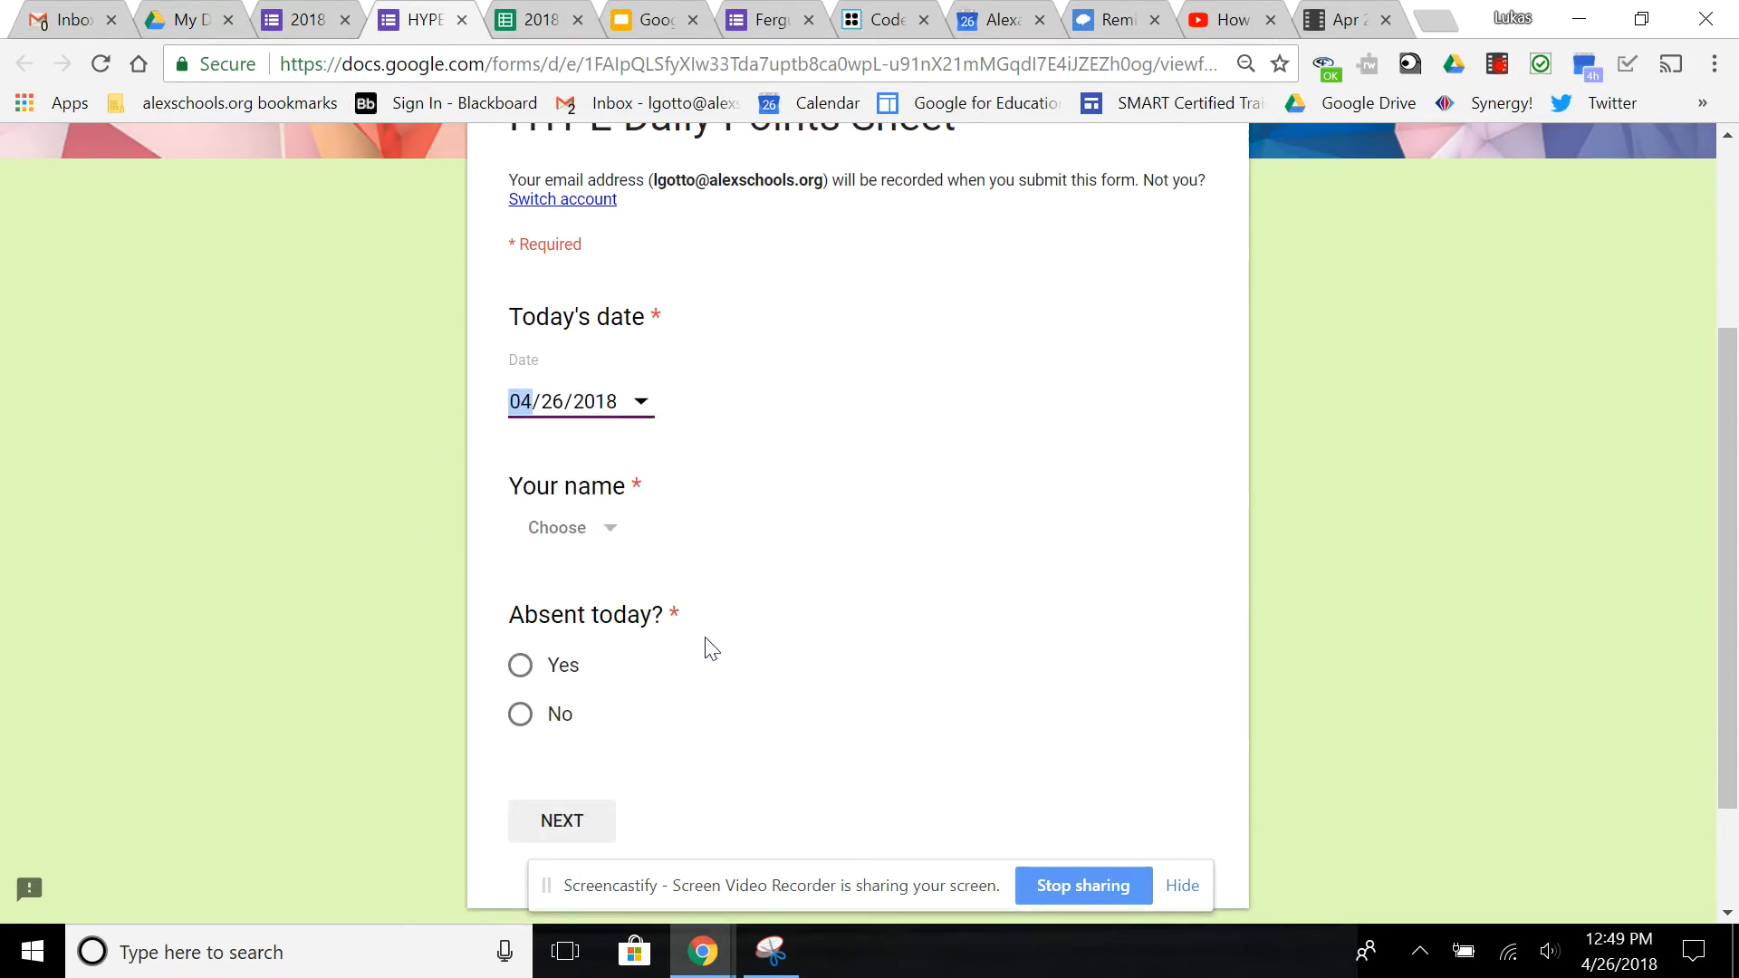
click(613, 537)
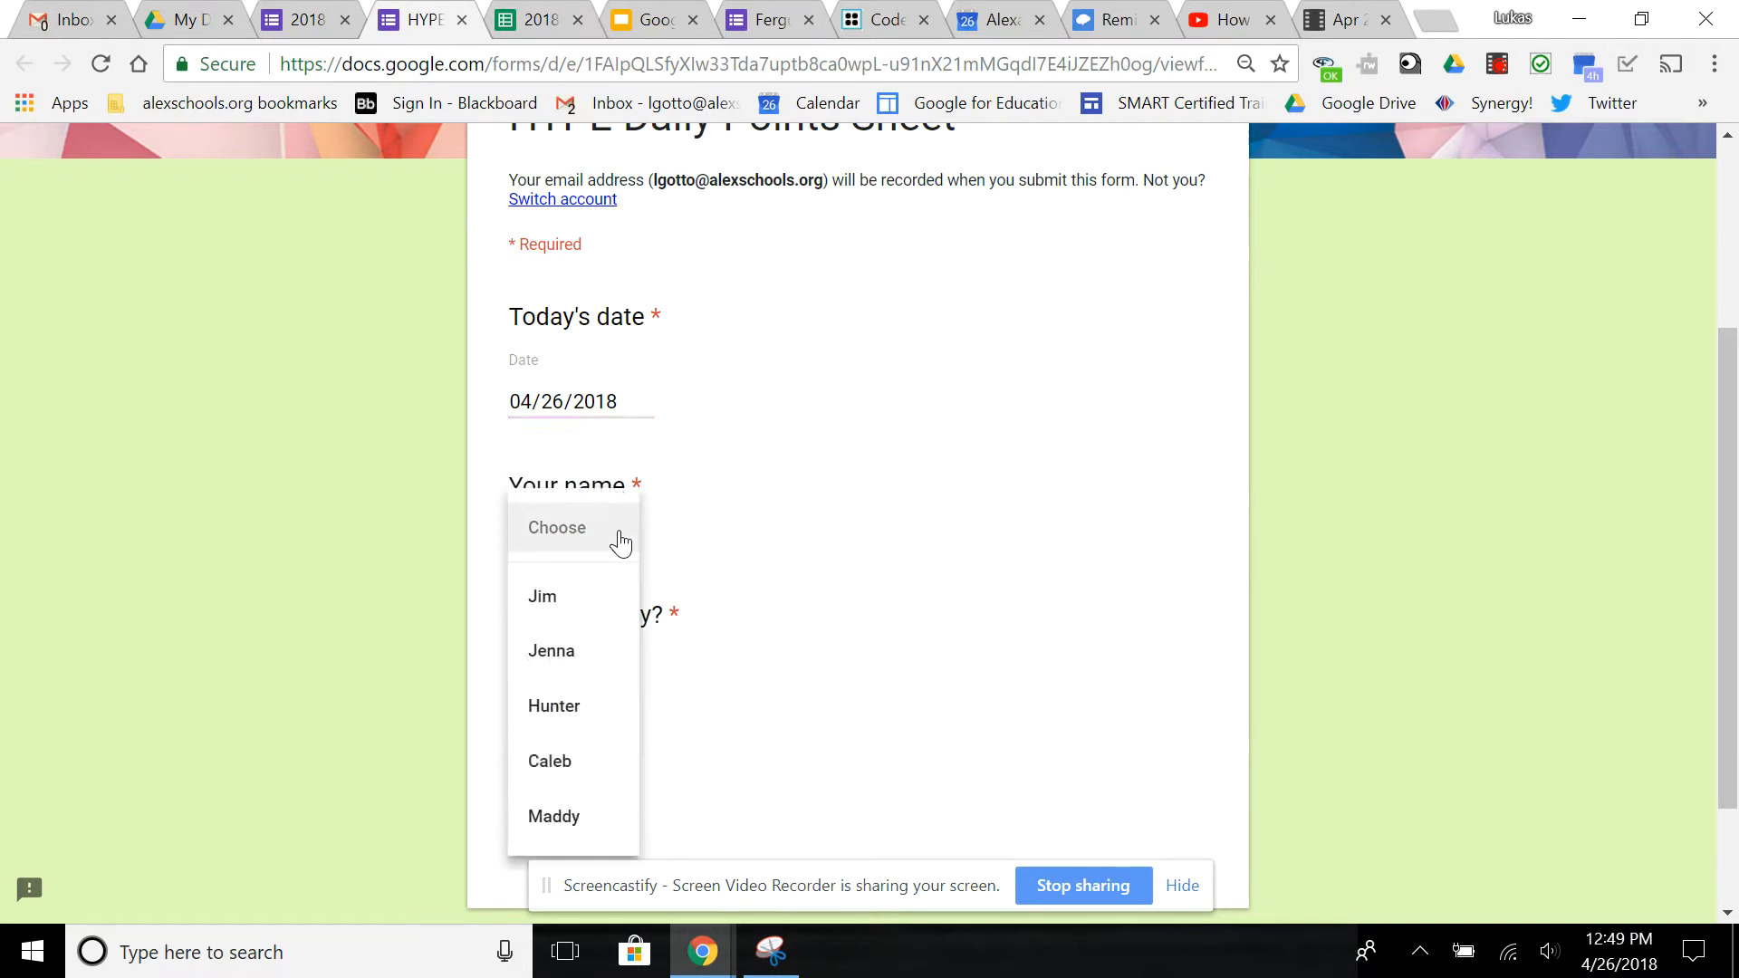
click(600, 600)
click(520, 714)
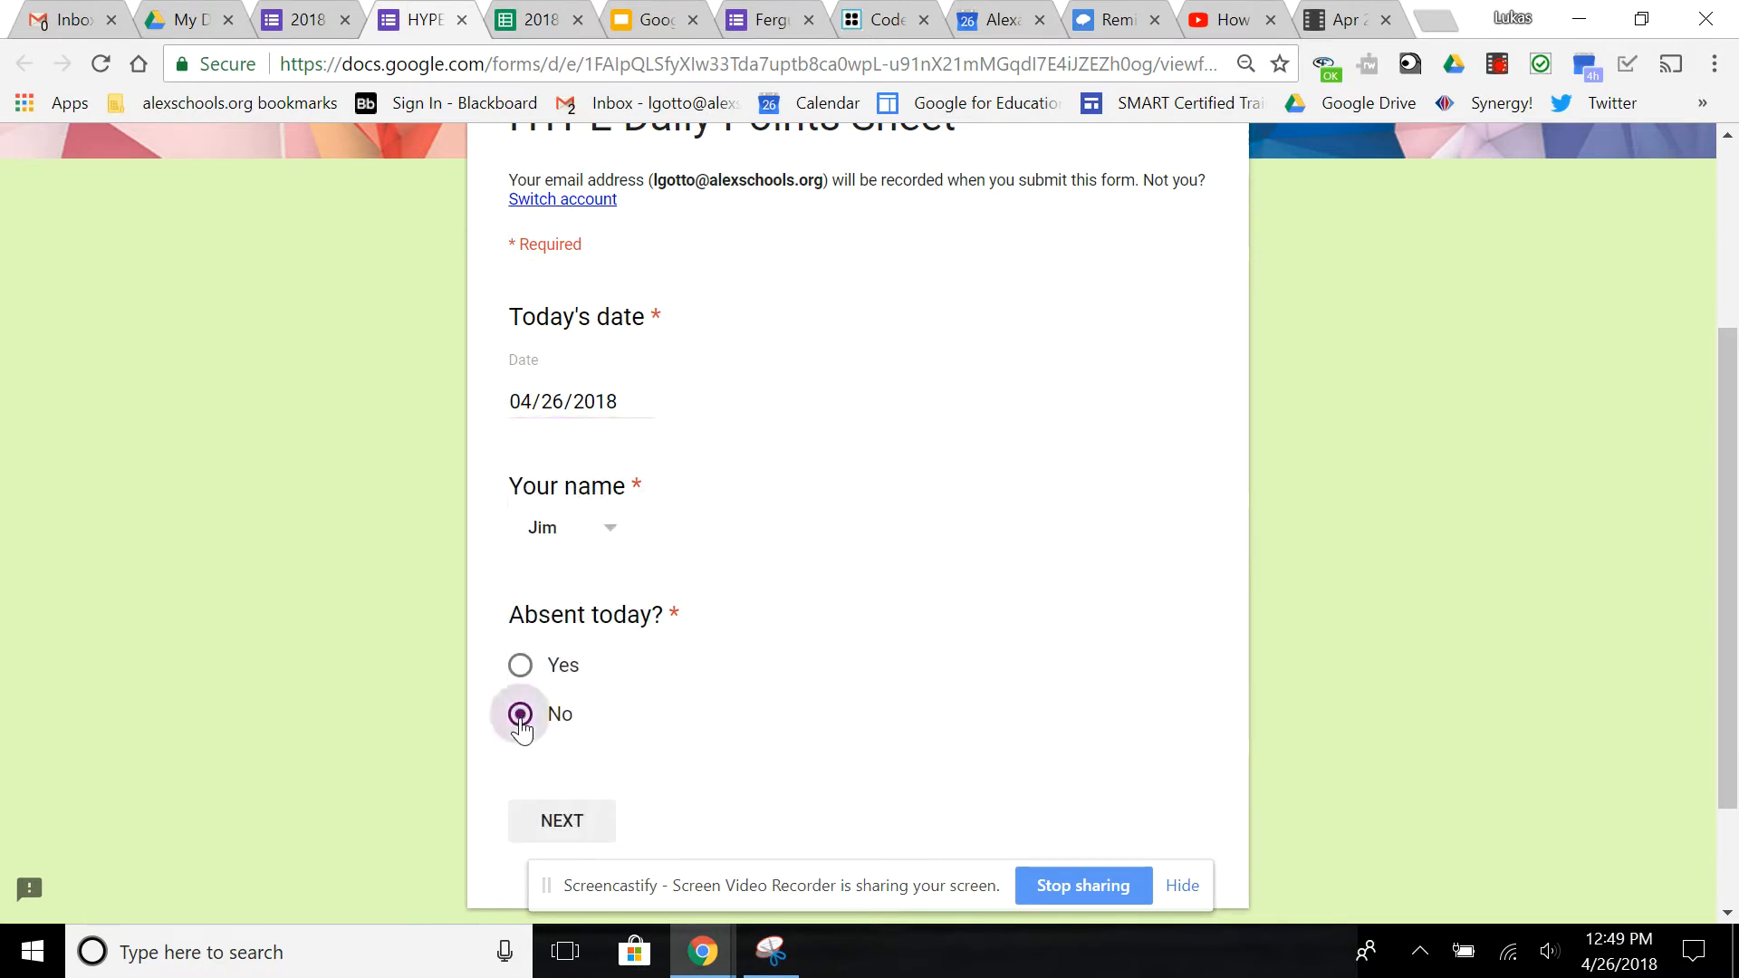
click(570, 827)
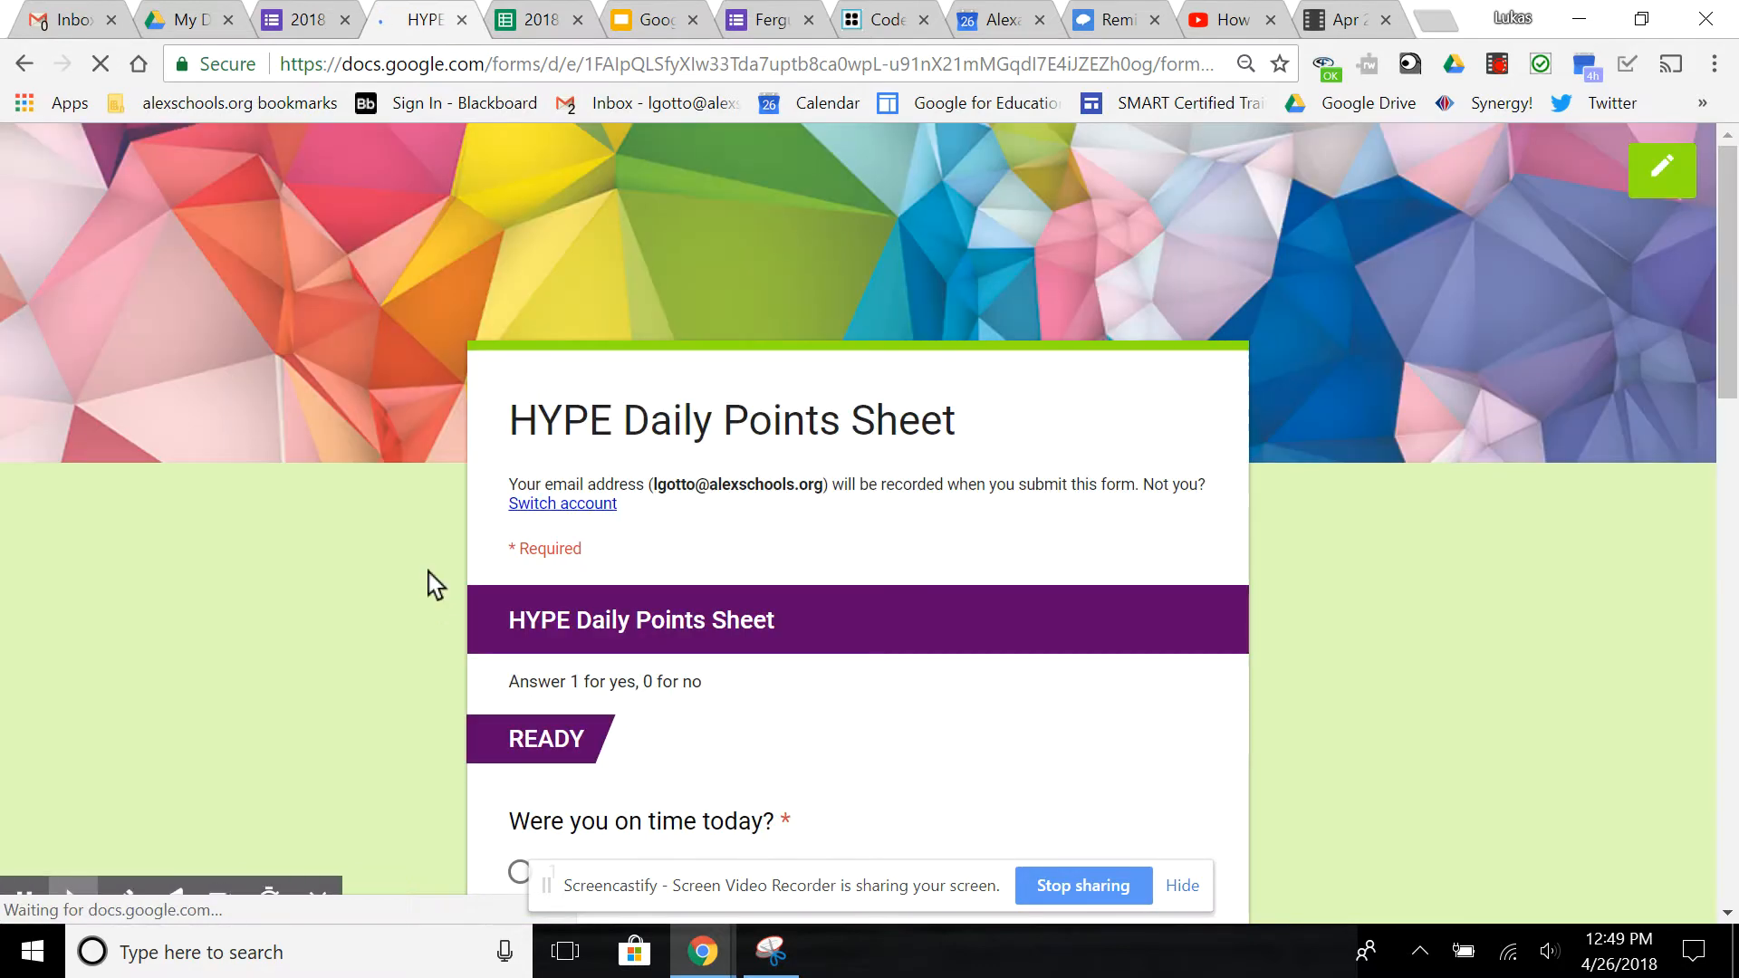
Answer 1 to both READY questions, on being on time and bringing all necessary materials.
scroll(427, 572, down, 4)
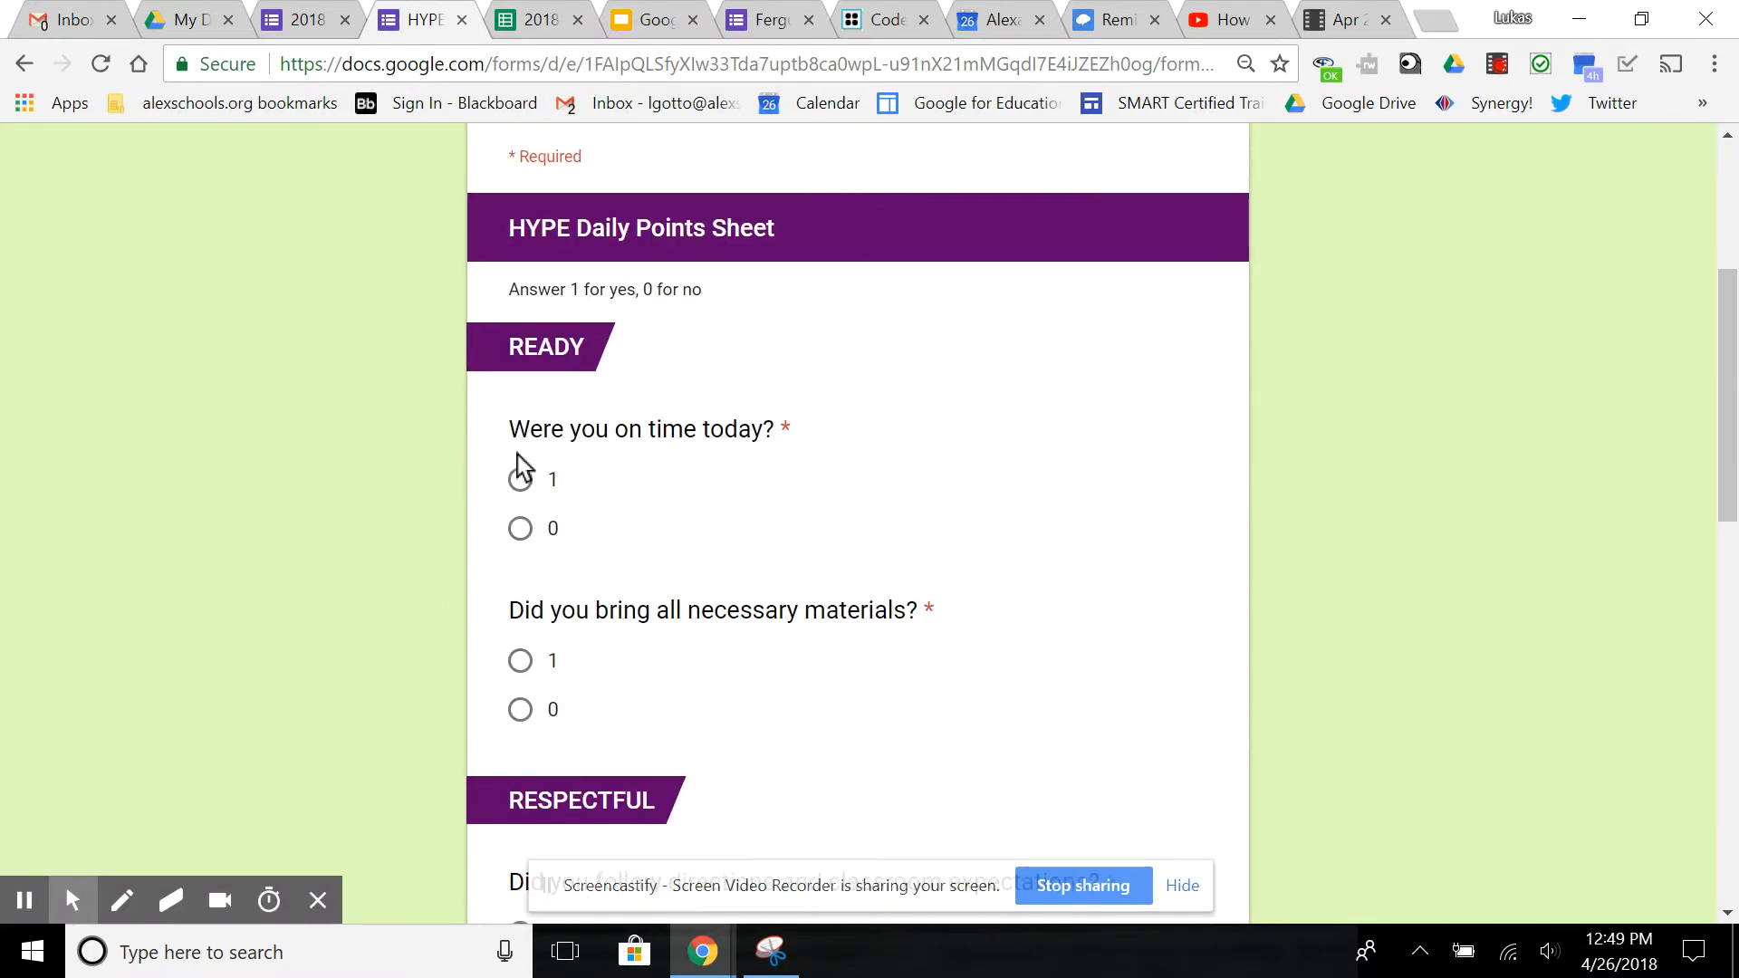
click(520, 480)
scroll(431, 659, down, 3)
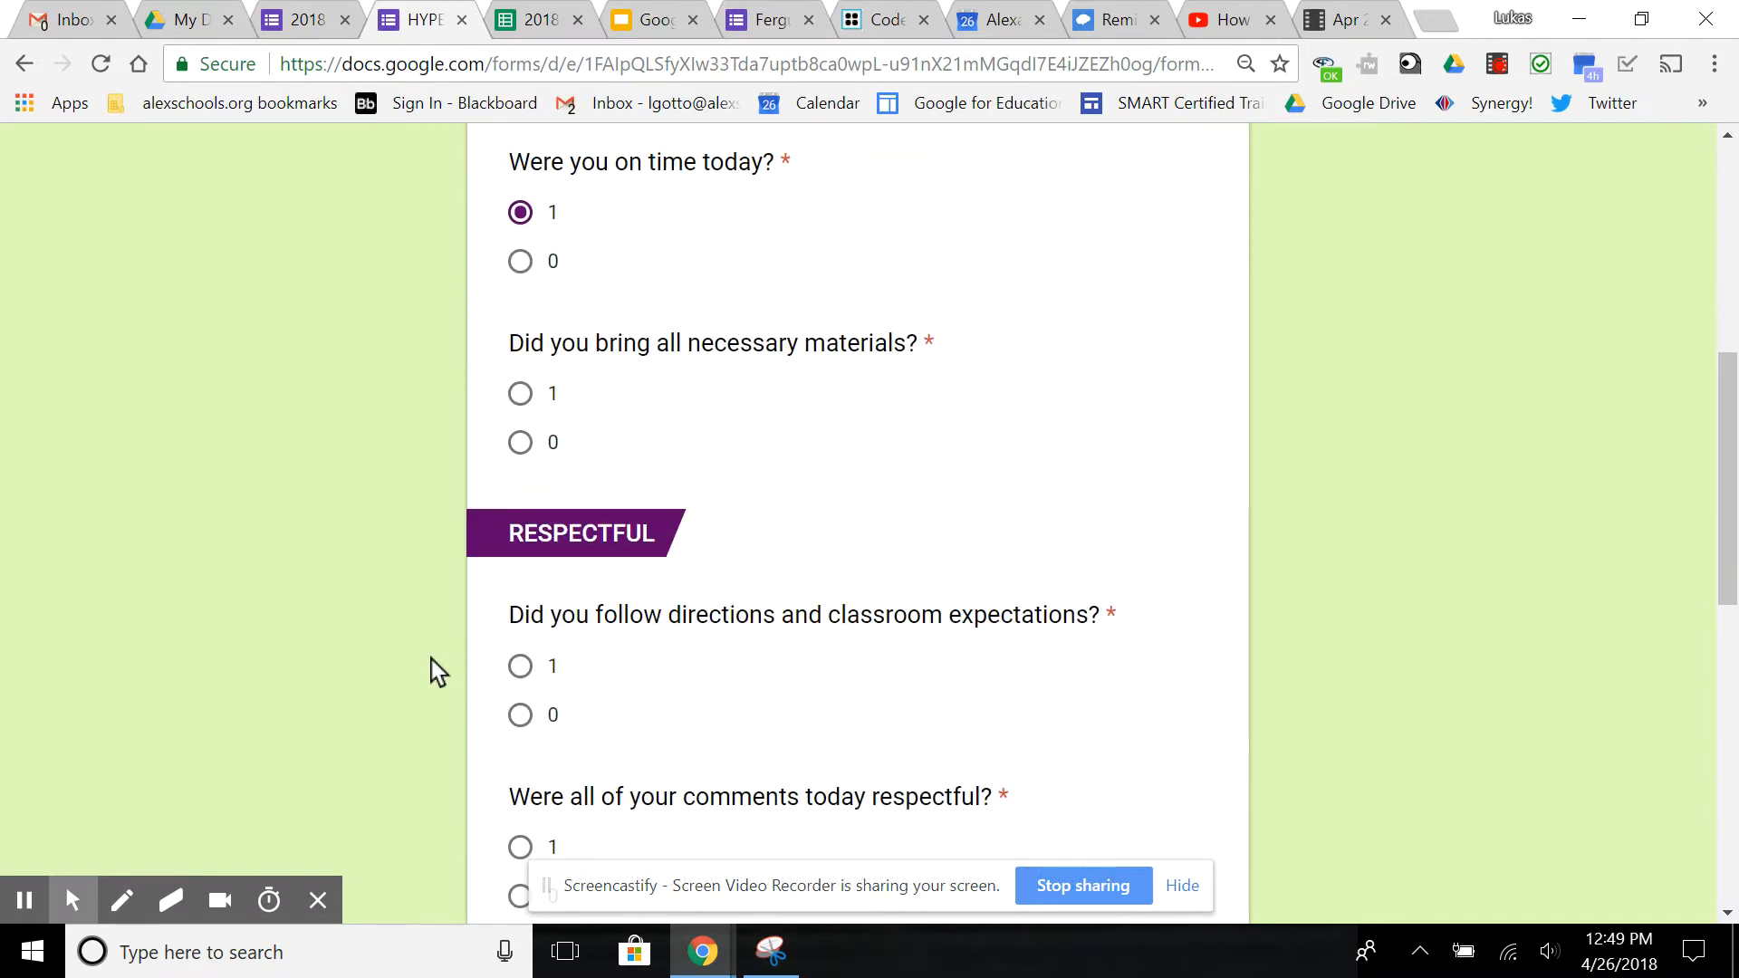
click(530, 395)
Answer 0 to both RESPECTFUL questions, on following directions and making respectful comments.
scroll(396, 636, down, 3)
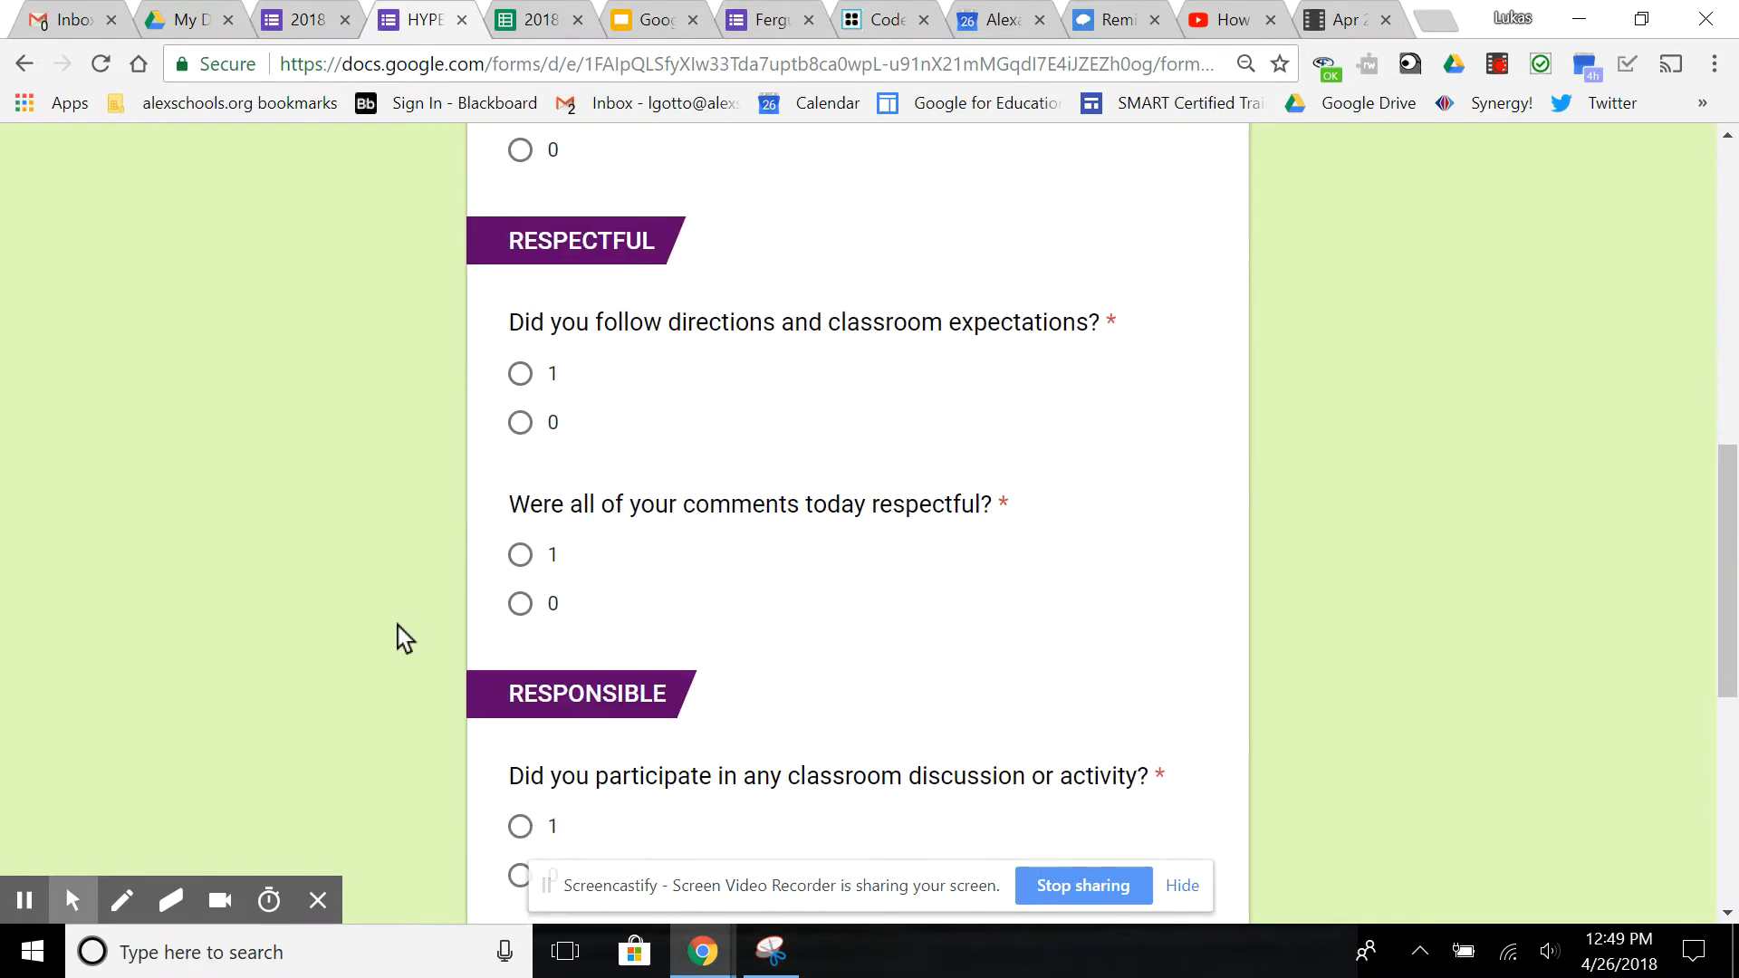
click(520, 423)
scroll(471, 508, down, 1)
scroll(465, 509, down, 2)
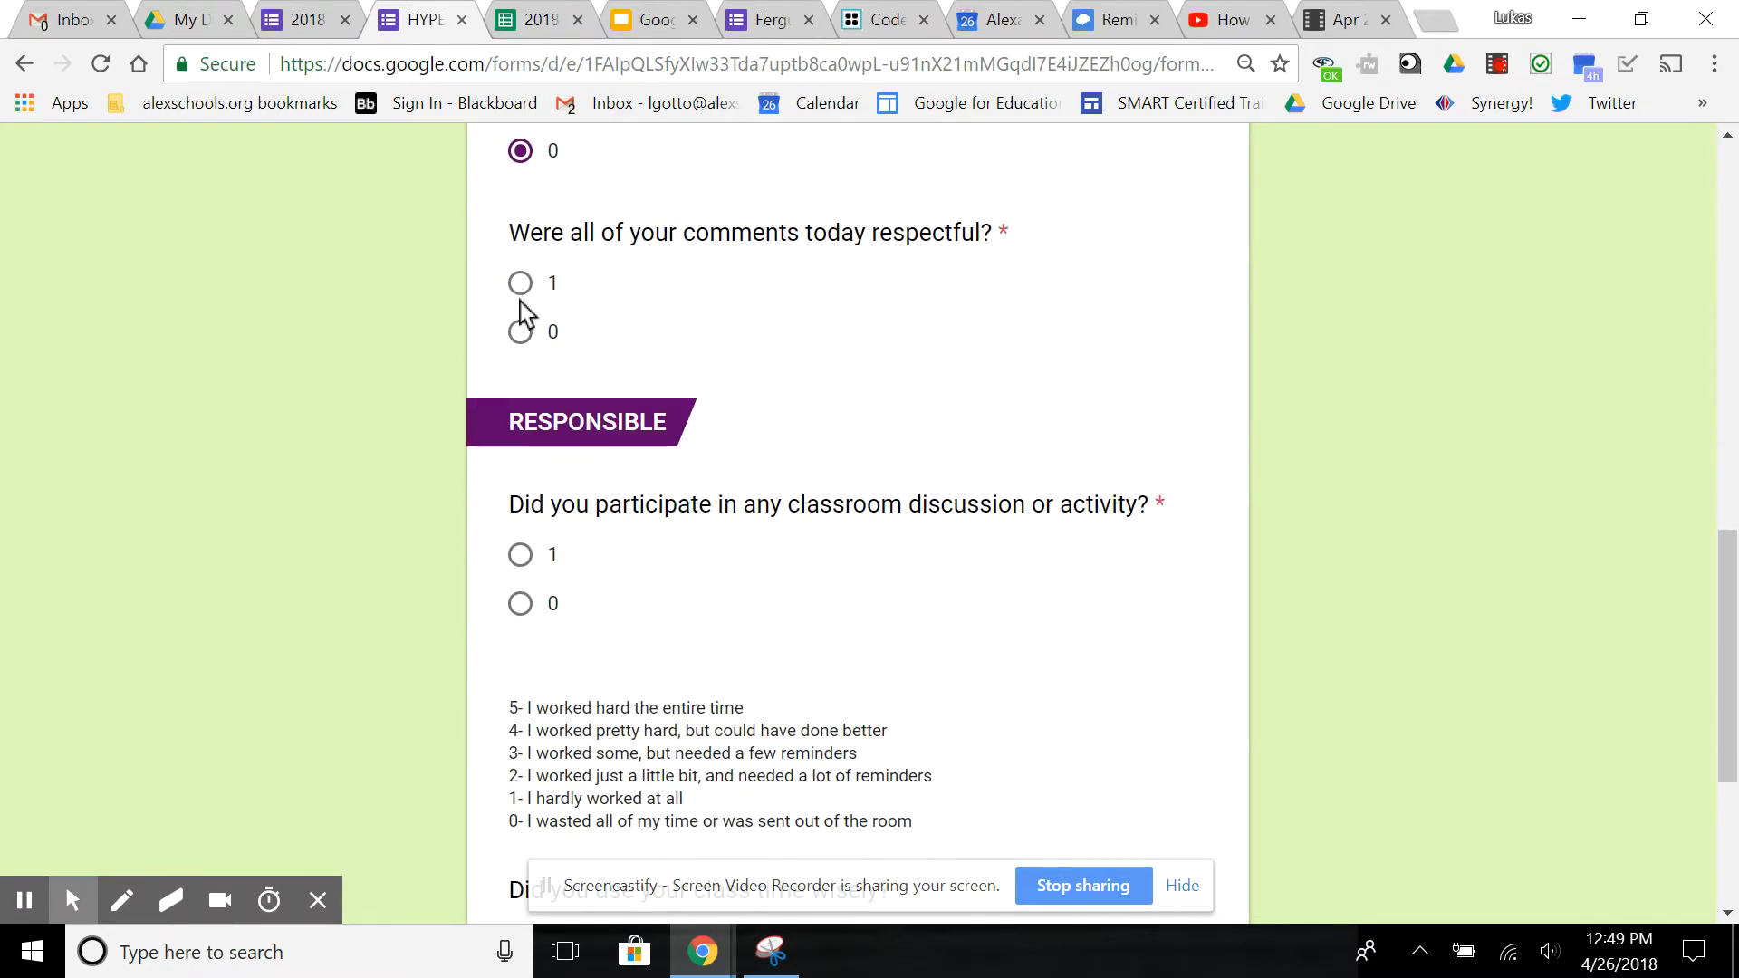
click(520, 332)
Answer 1 for classroom participation and 4 for using class time wisely, and submit the form.
scroll(420, 476, down, 2)
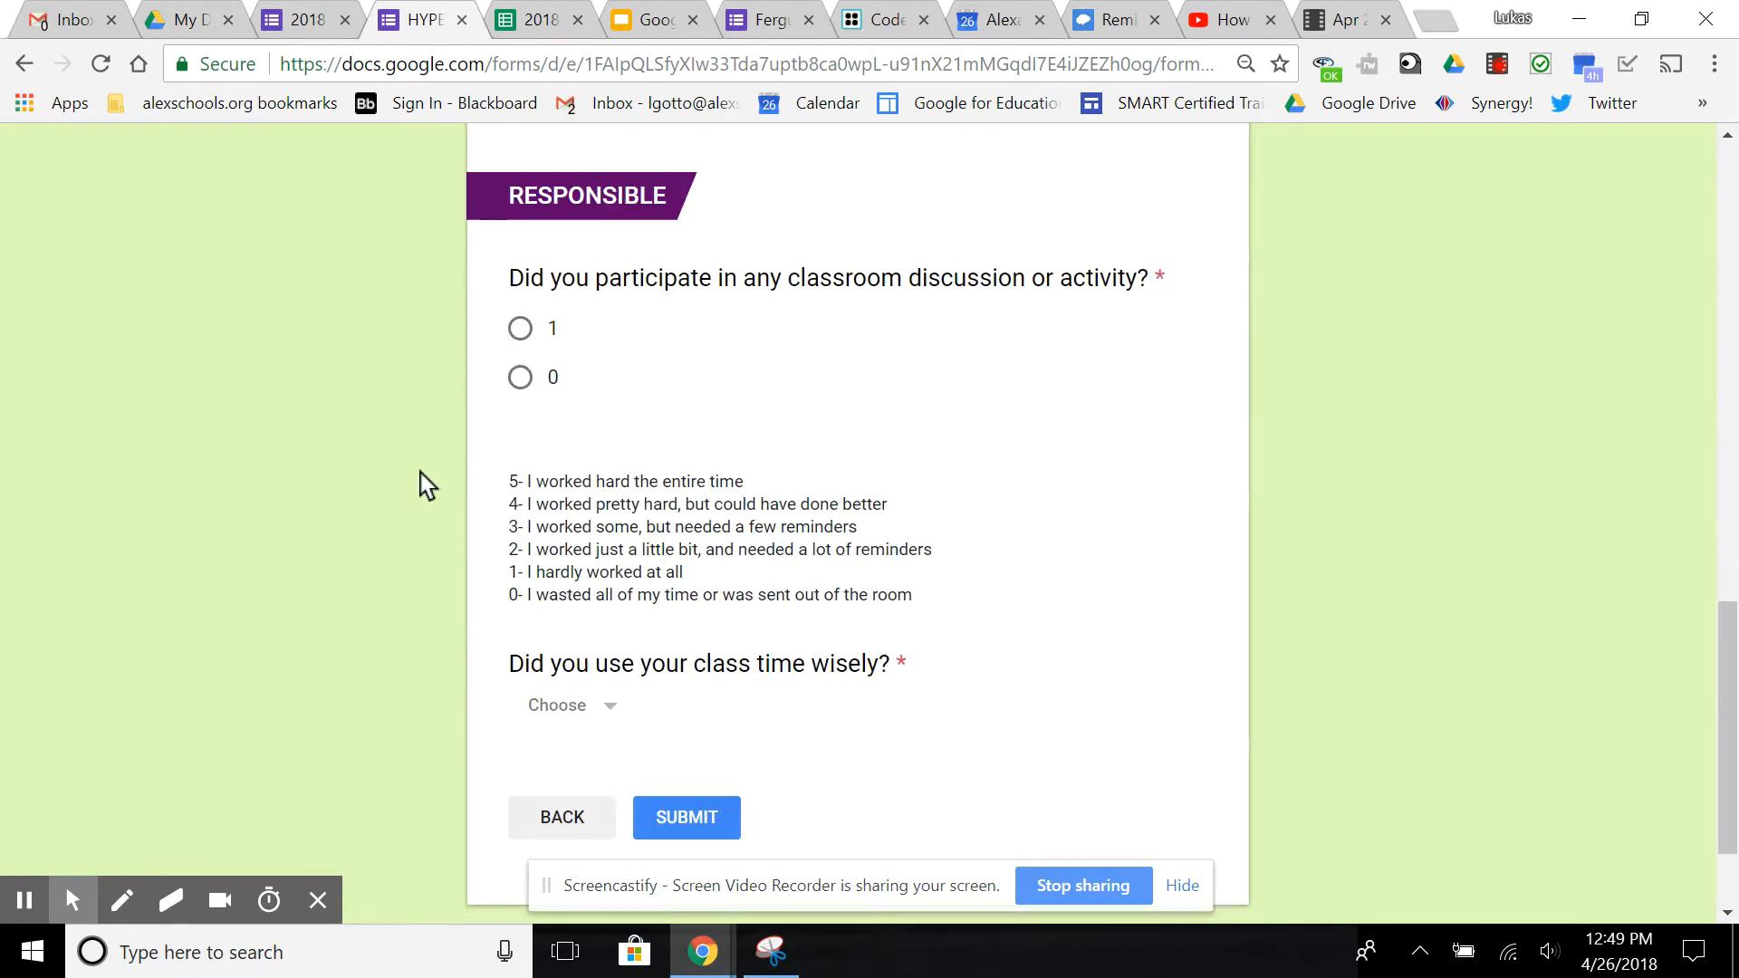
click(533, 331)
scroll(481, 448, down, 2)
click(614, 551)
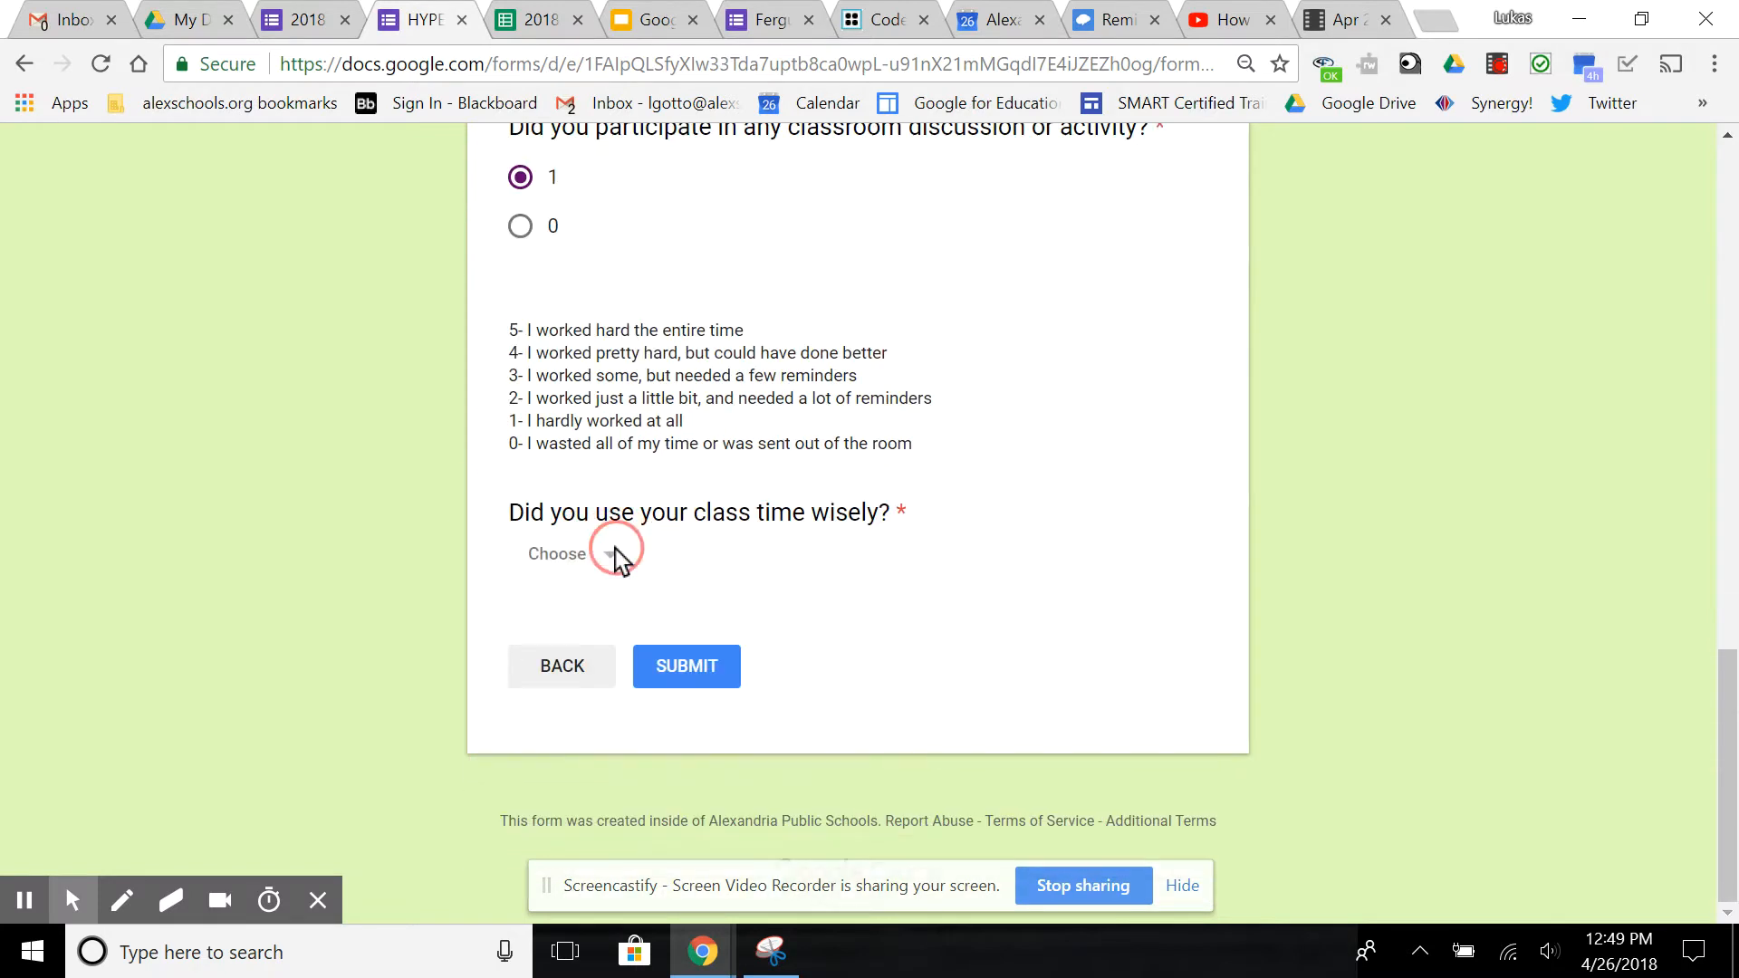
click(588, 647)
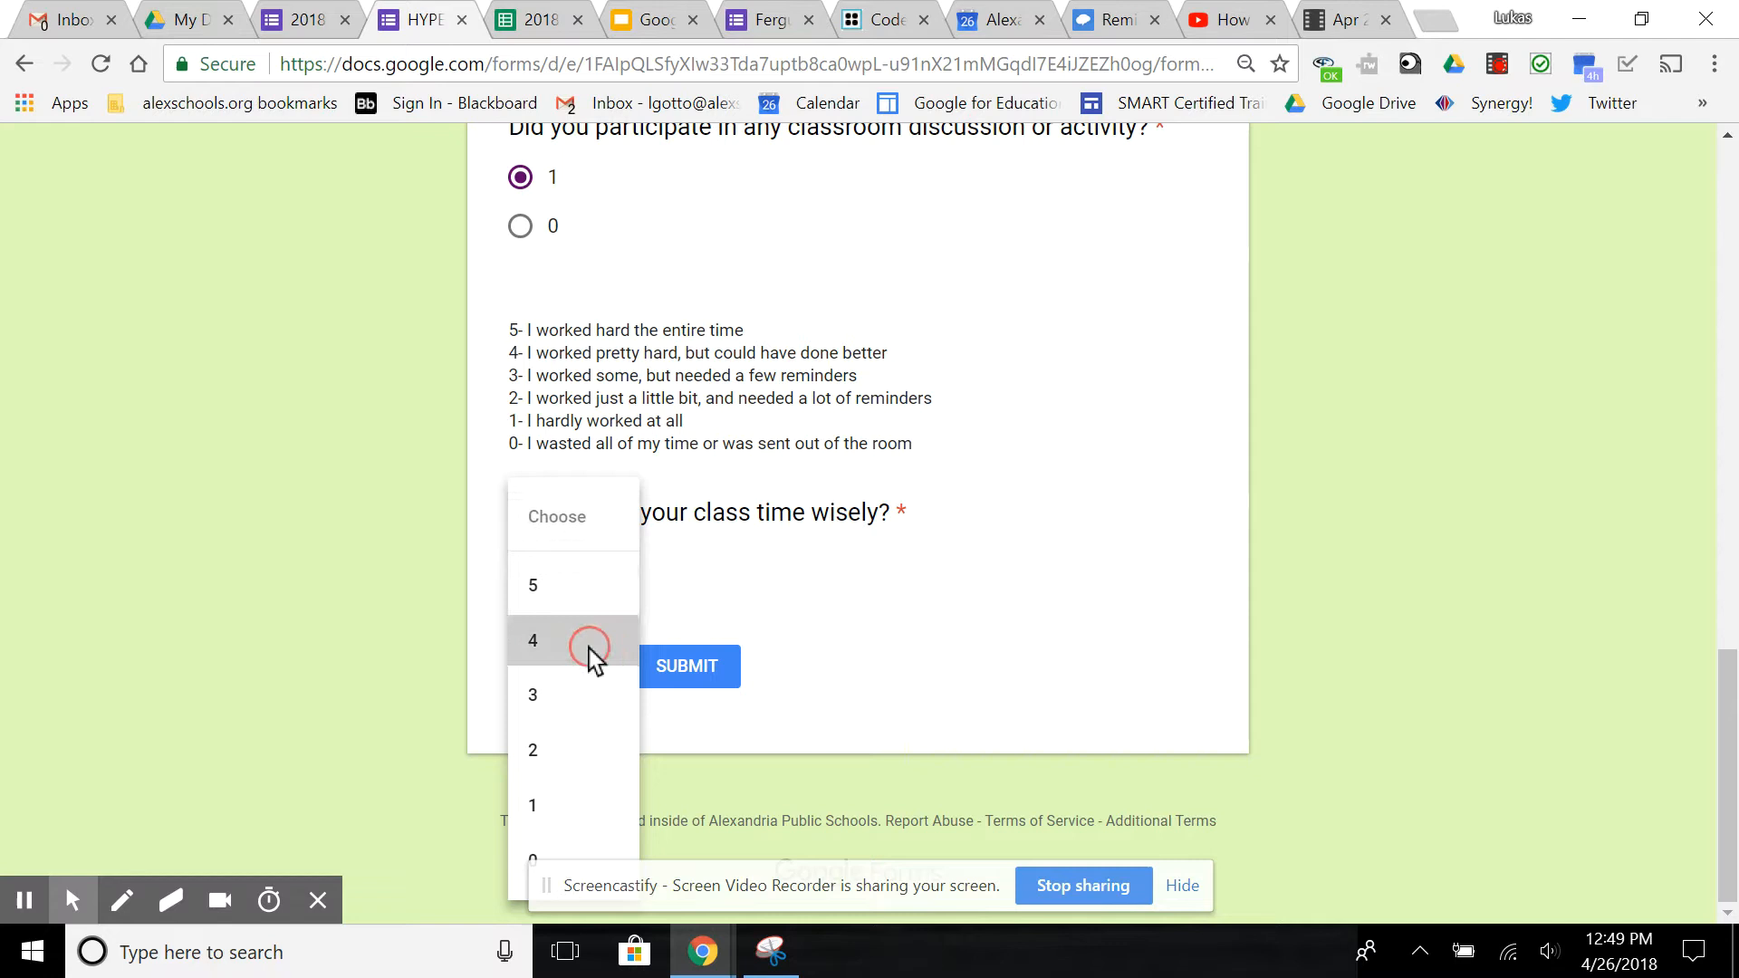
click(686, 665)
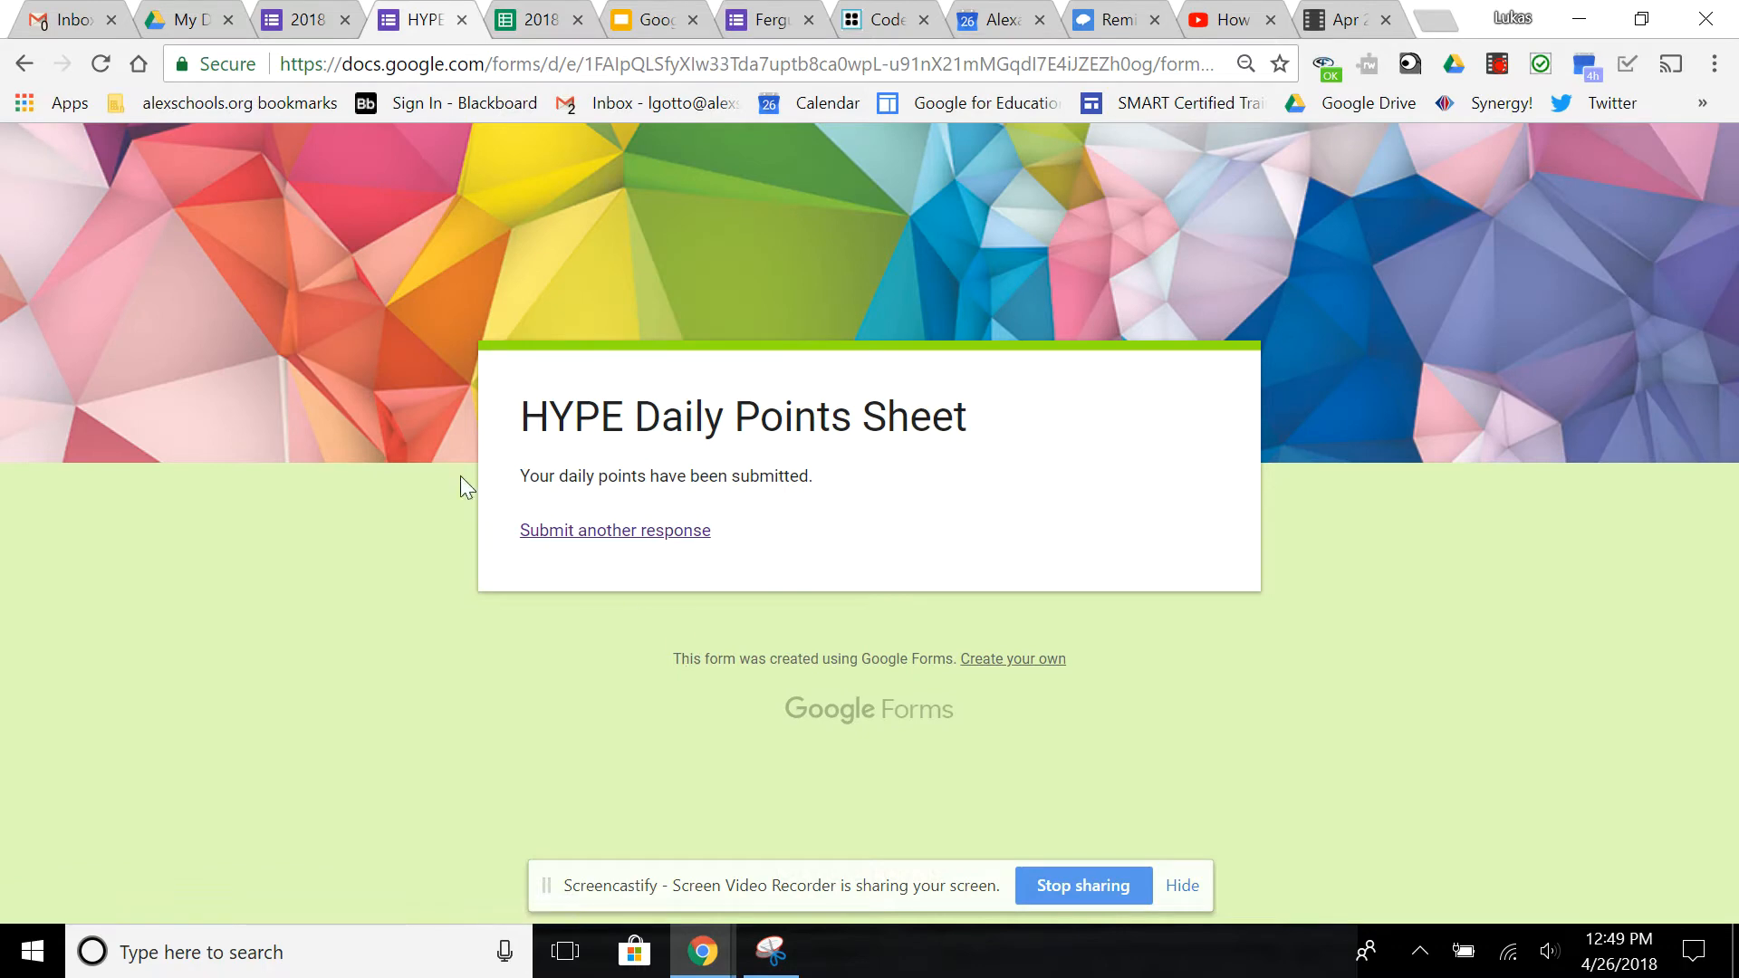
Look at the linked response spreadsheet, and return to the form editor to open its response summary.
click(533, 22)
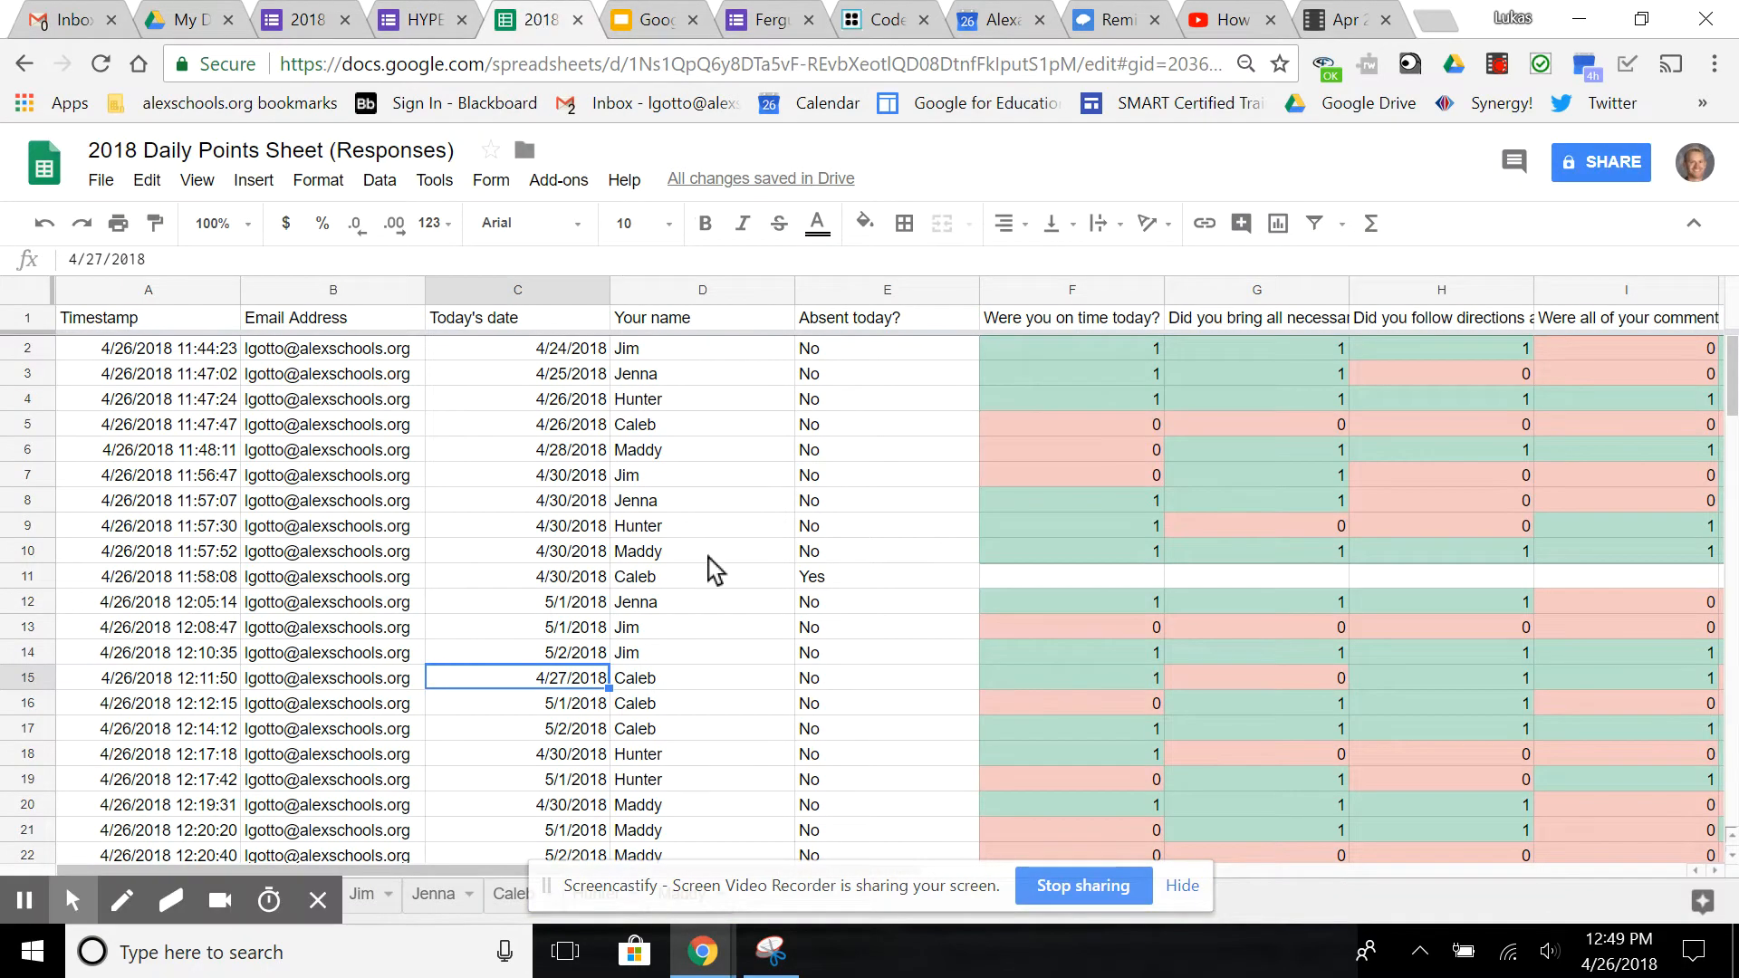
click(309, 22)
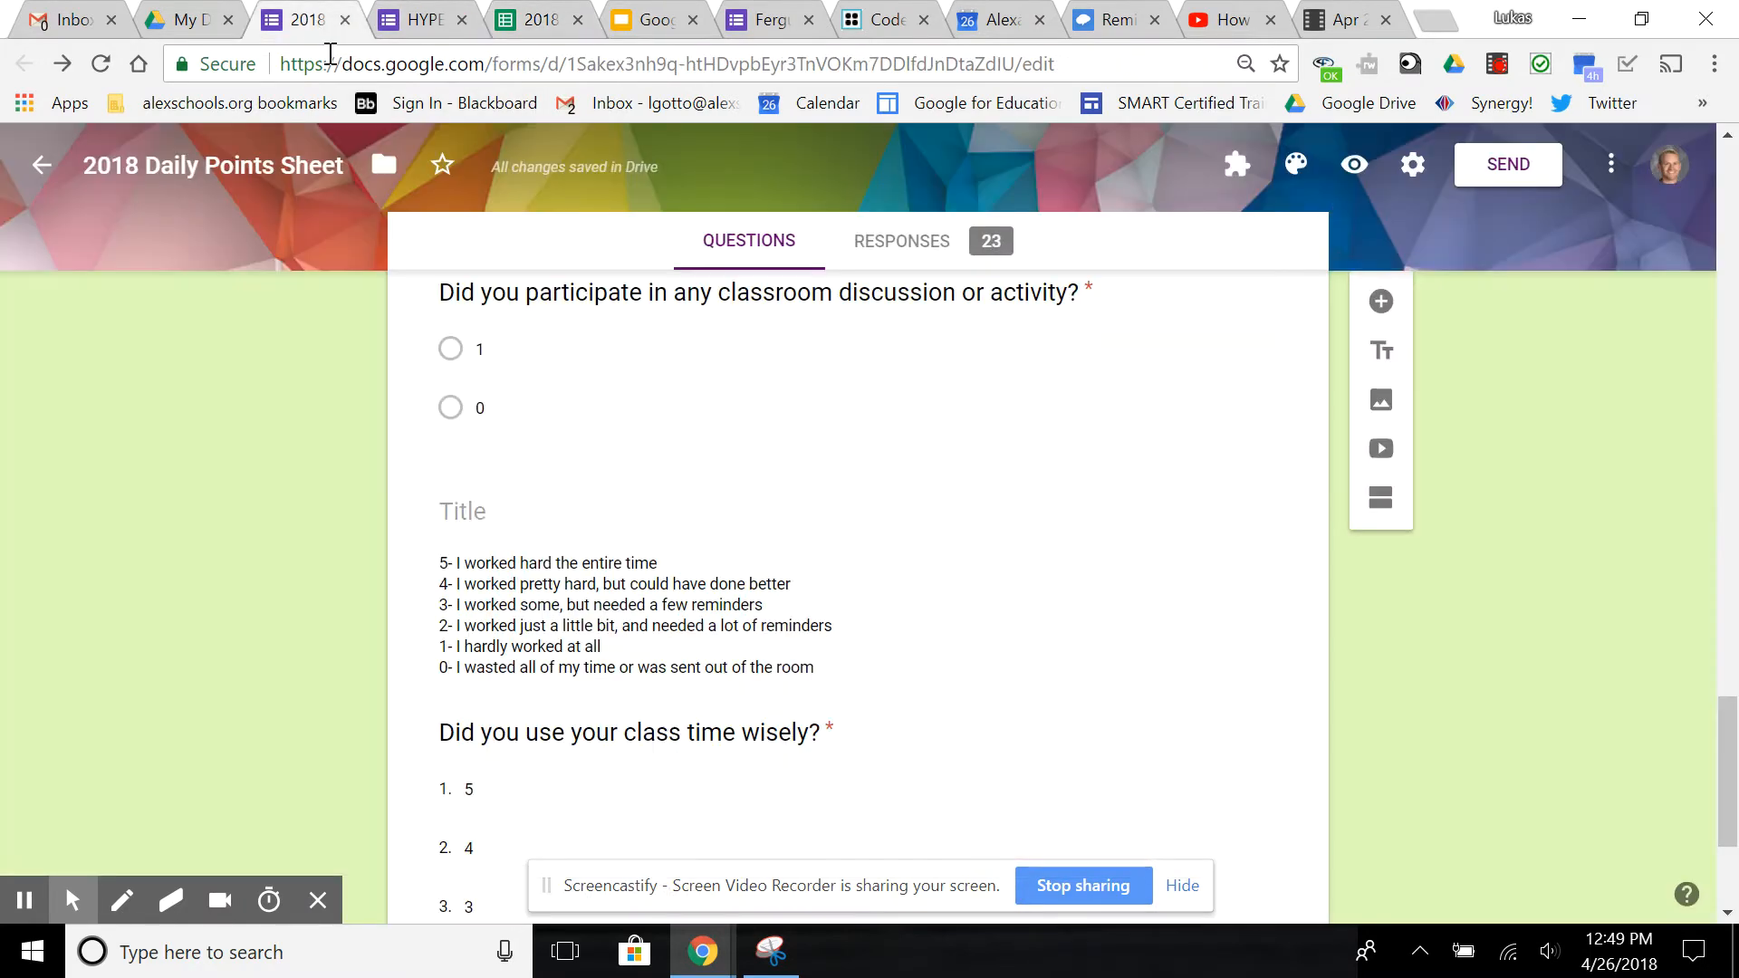
scroll(975, 489, up, 10)
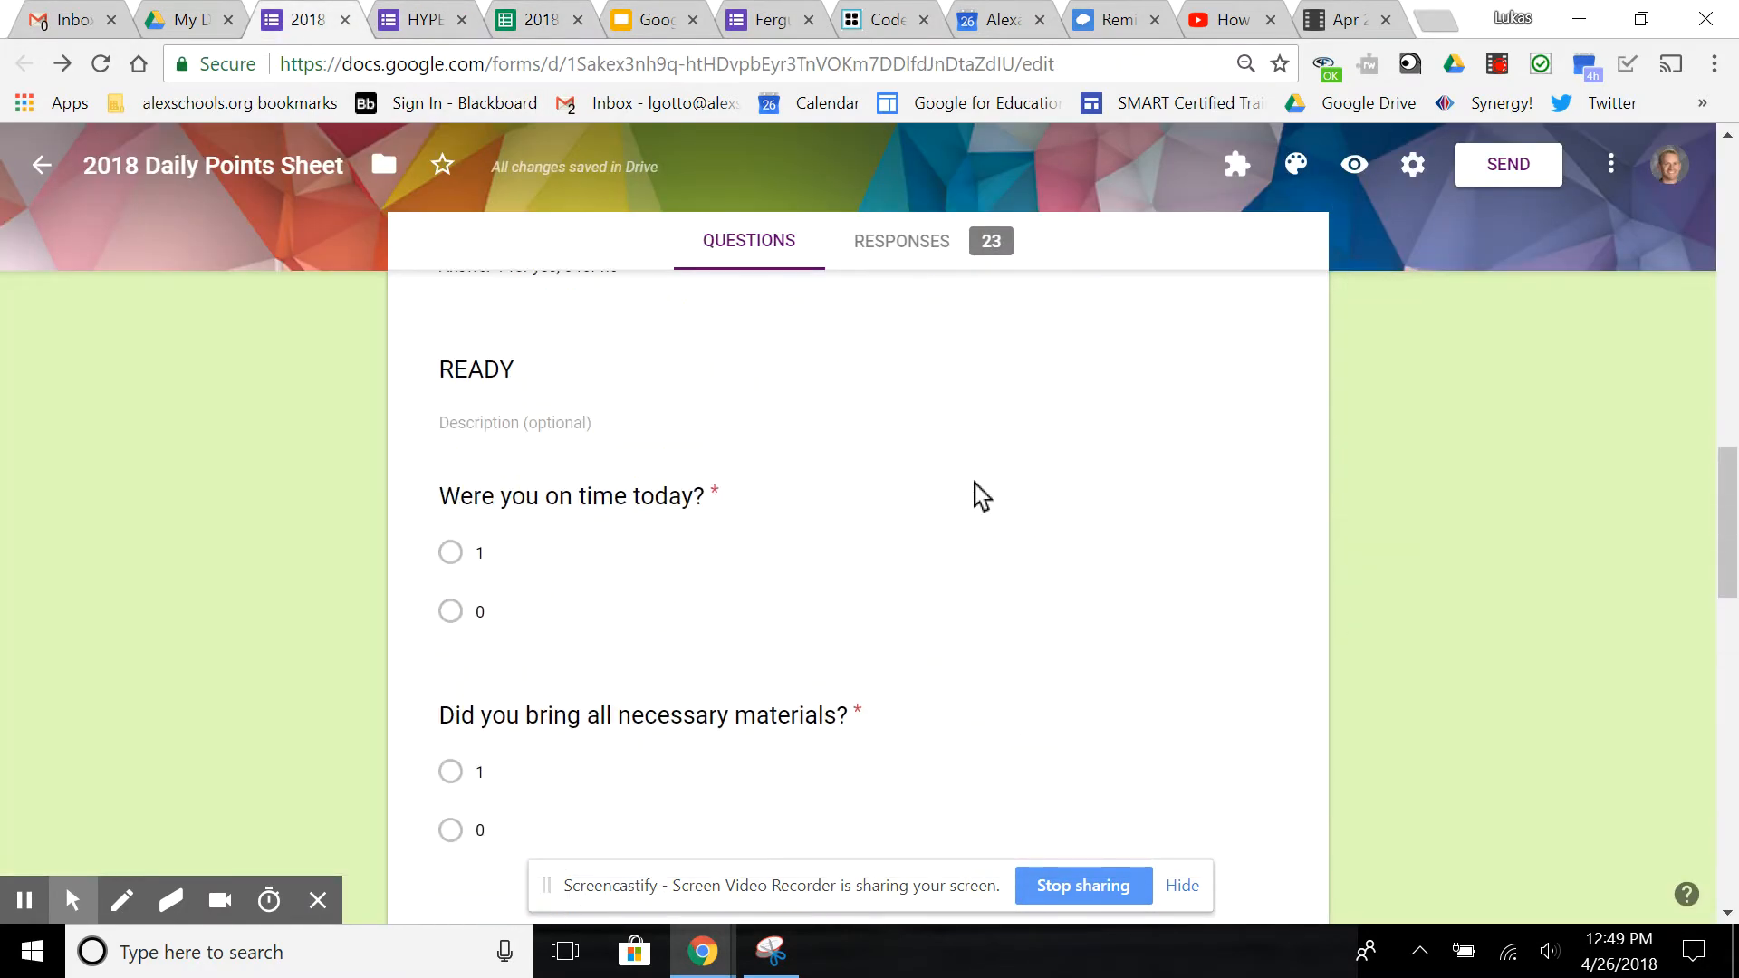
scroll(975, 484, up, 5)
click(915, 325)
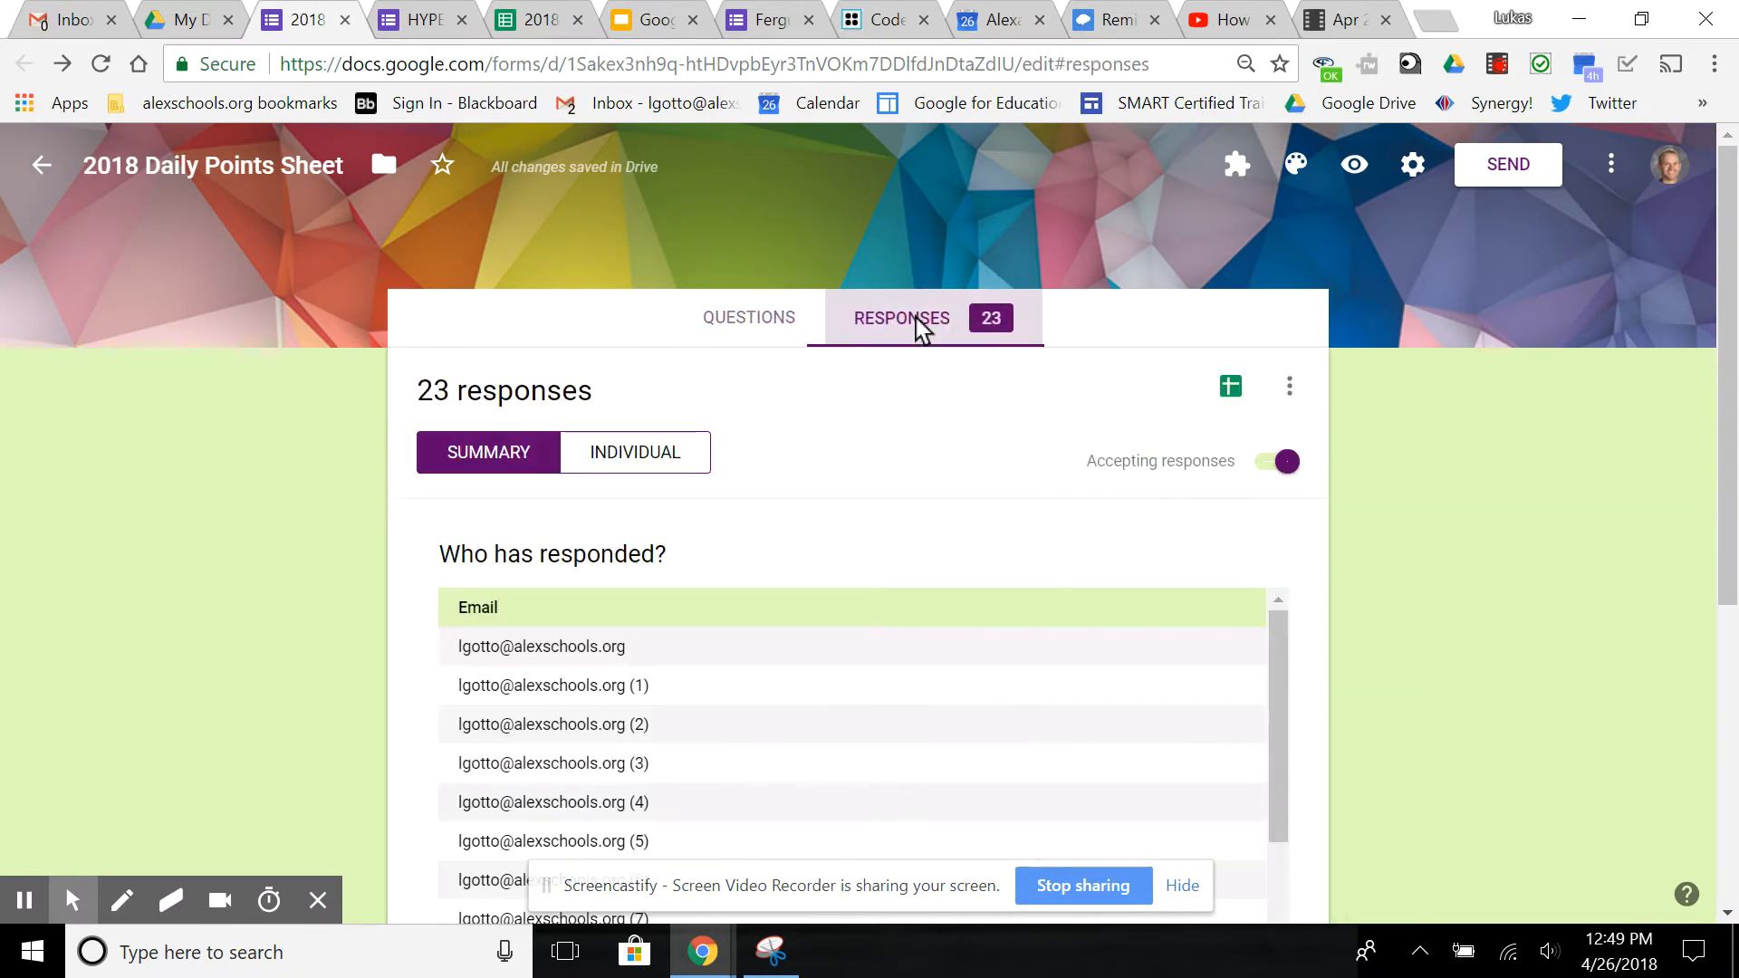
Open the linked response spreadsheet and look through the collected form responses.
click(1230, 388)
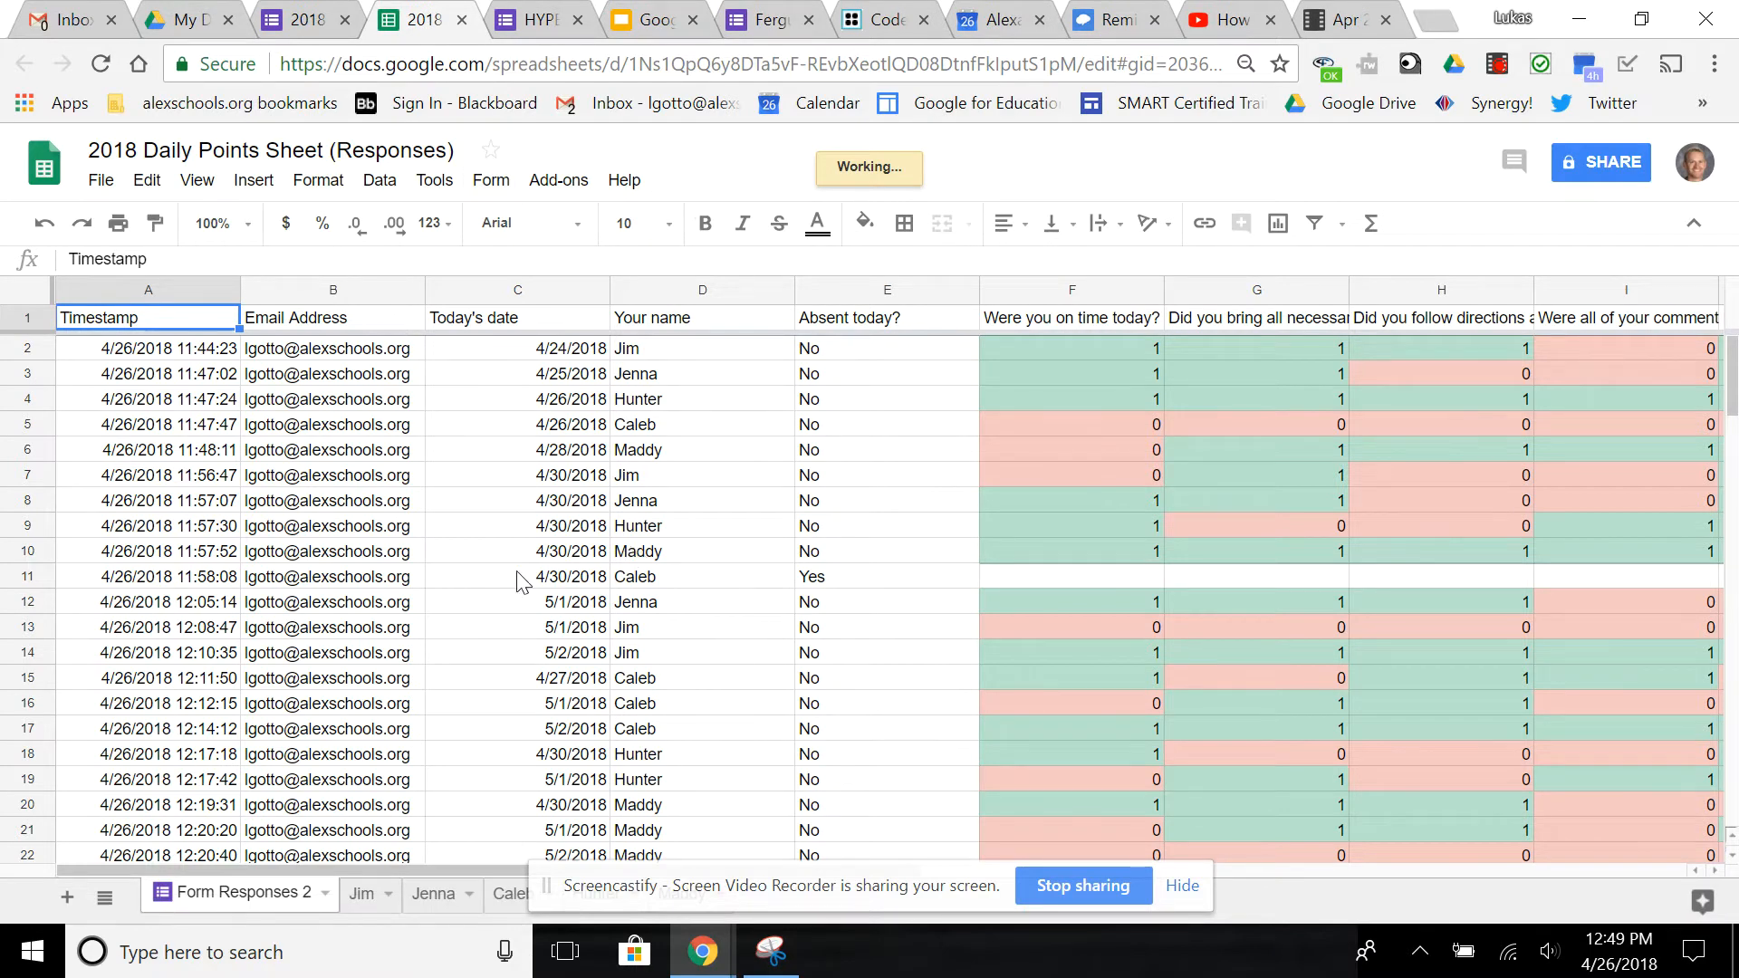
click(1176, 889)
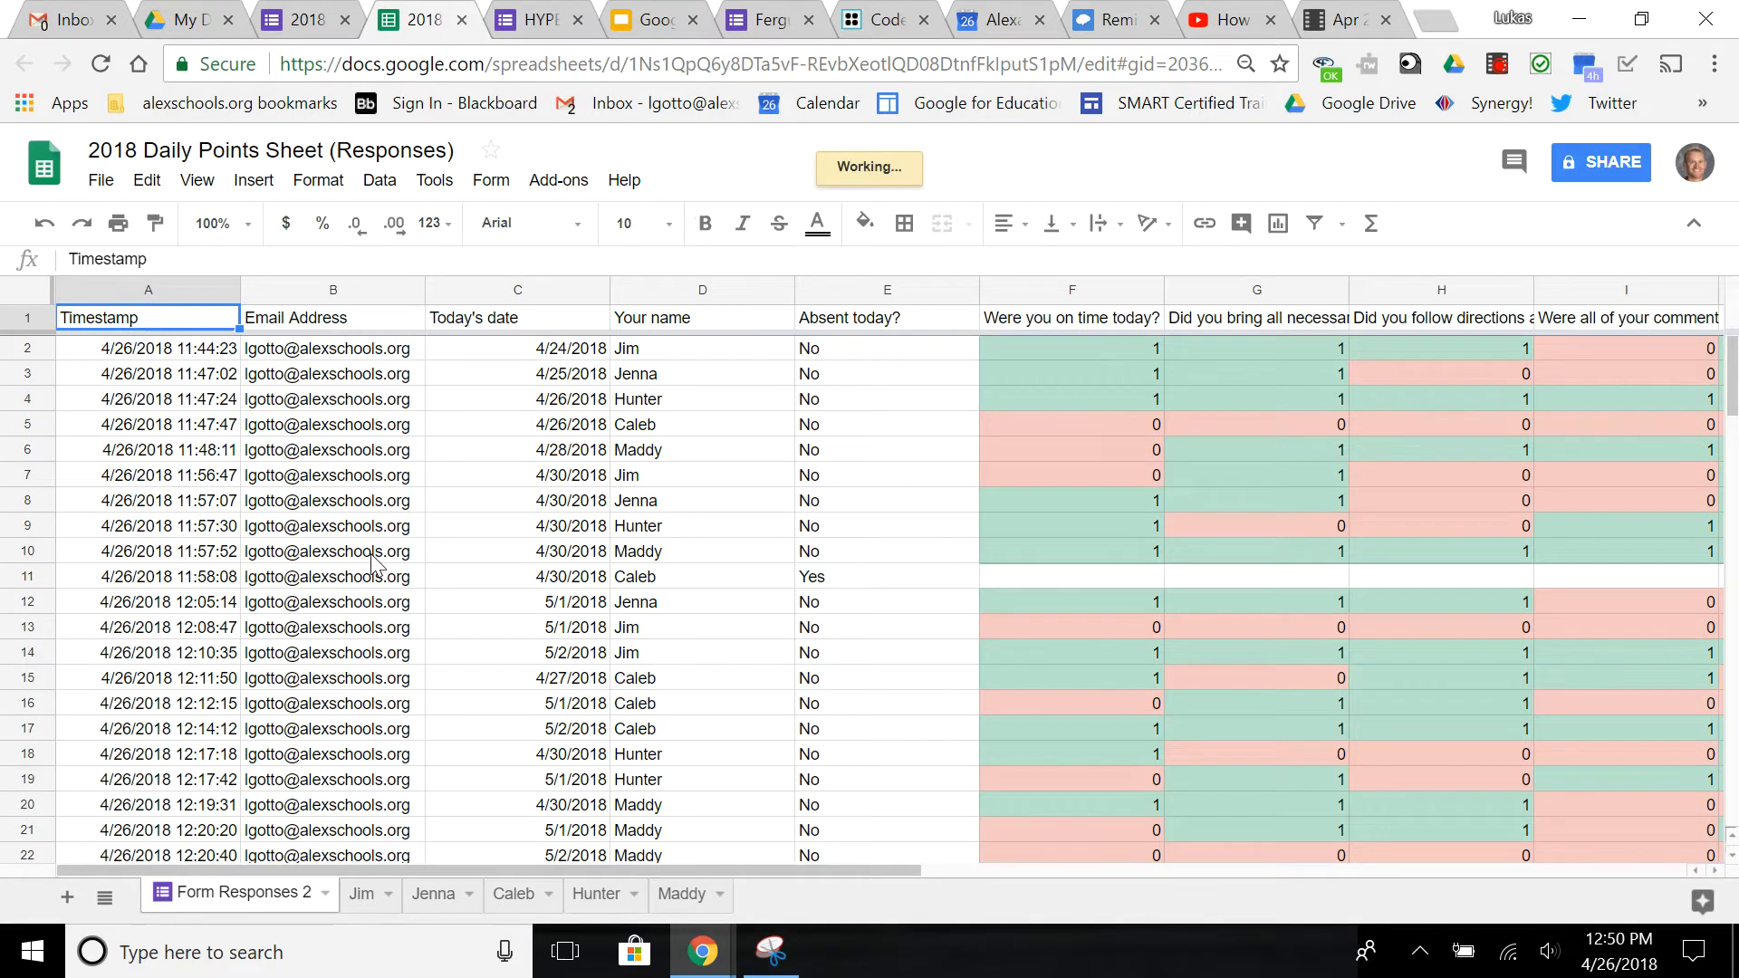
scroll(373, 563, down, 2)
scroll(373, 564, up, 2)
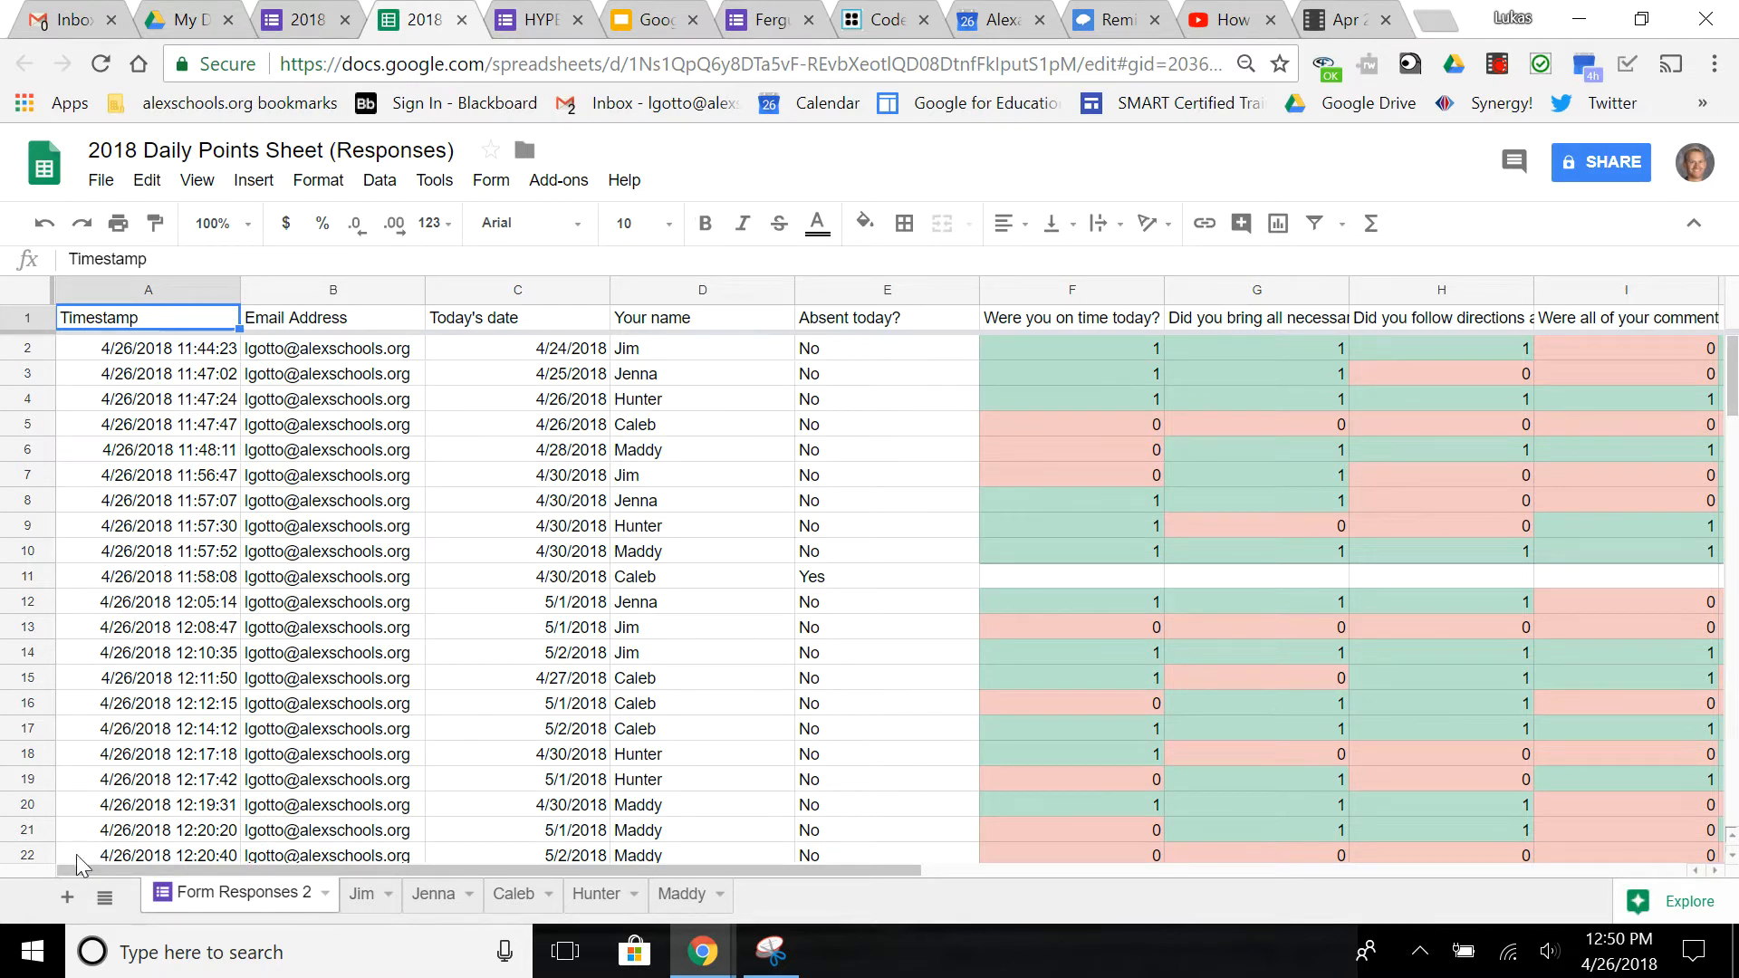
Add a new sheet to the response spreadsheet and rename it with a student's first name.
click(66, 899)
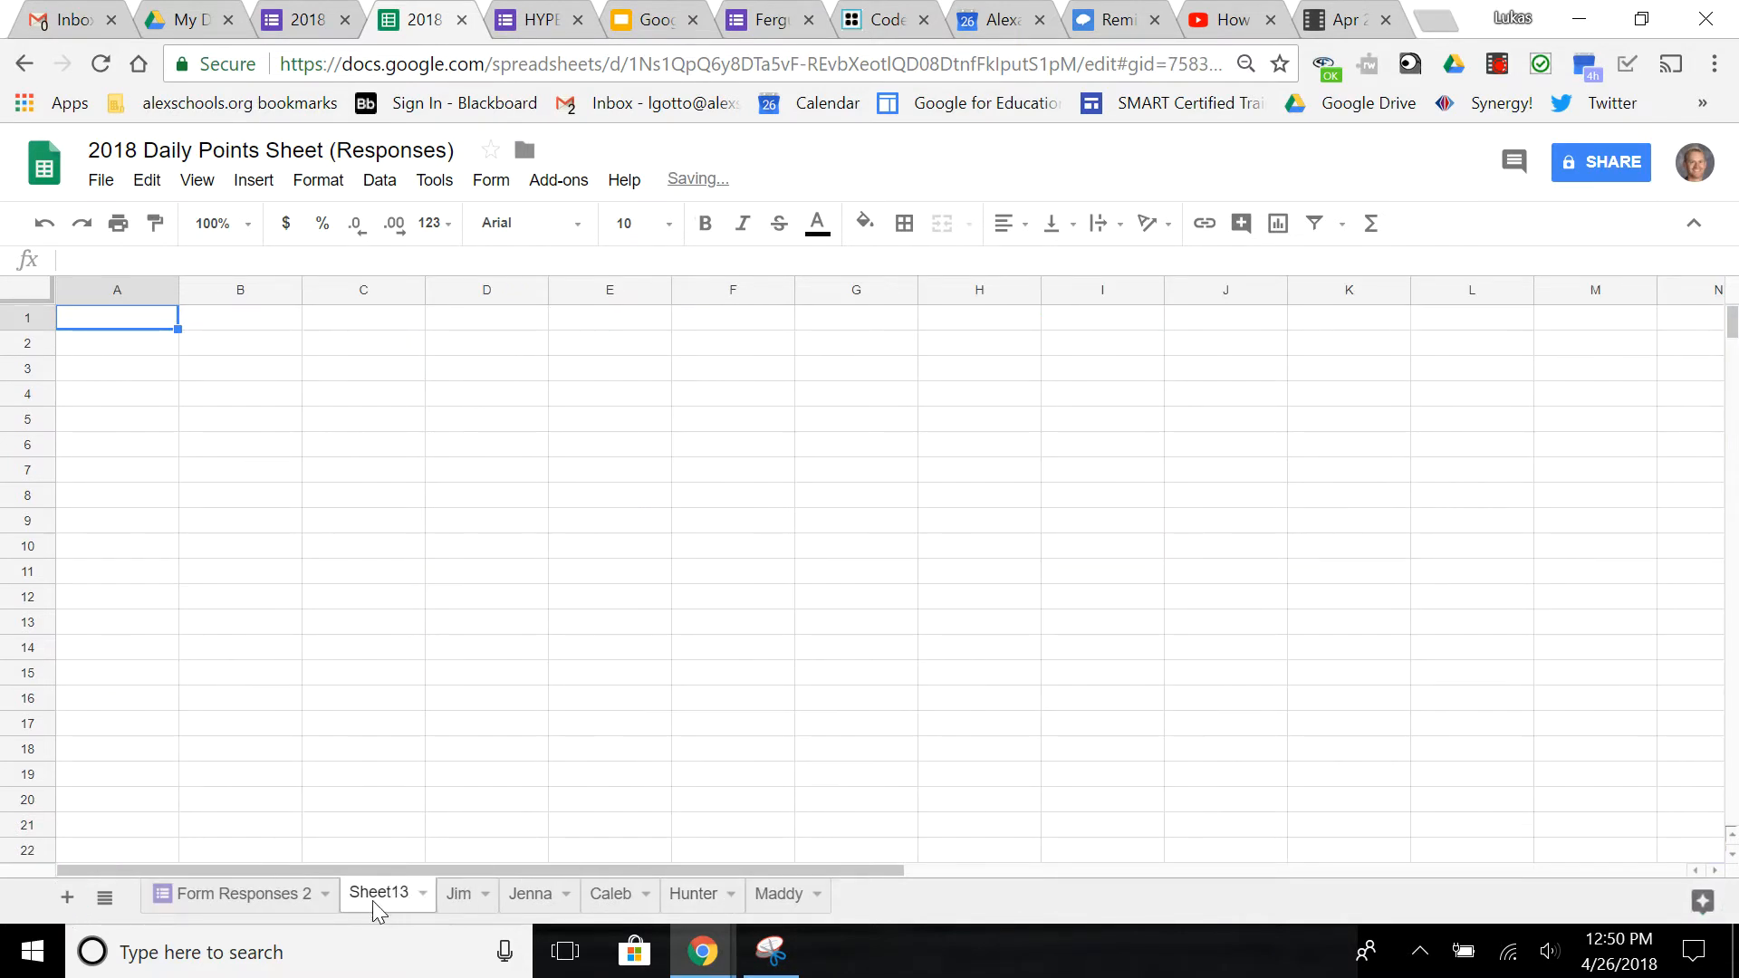
click(422, 896)
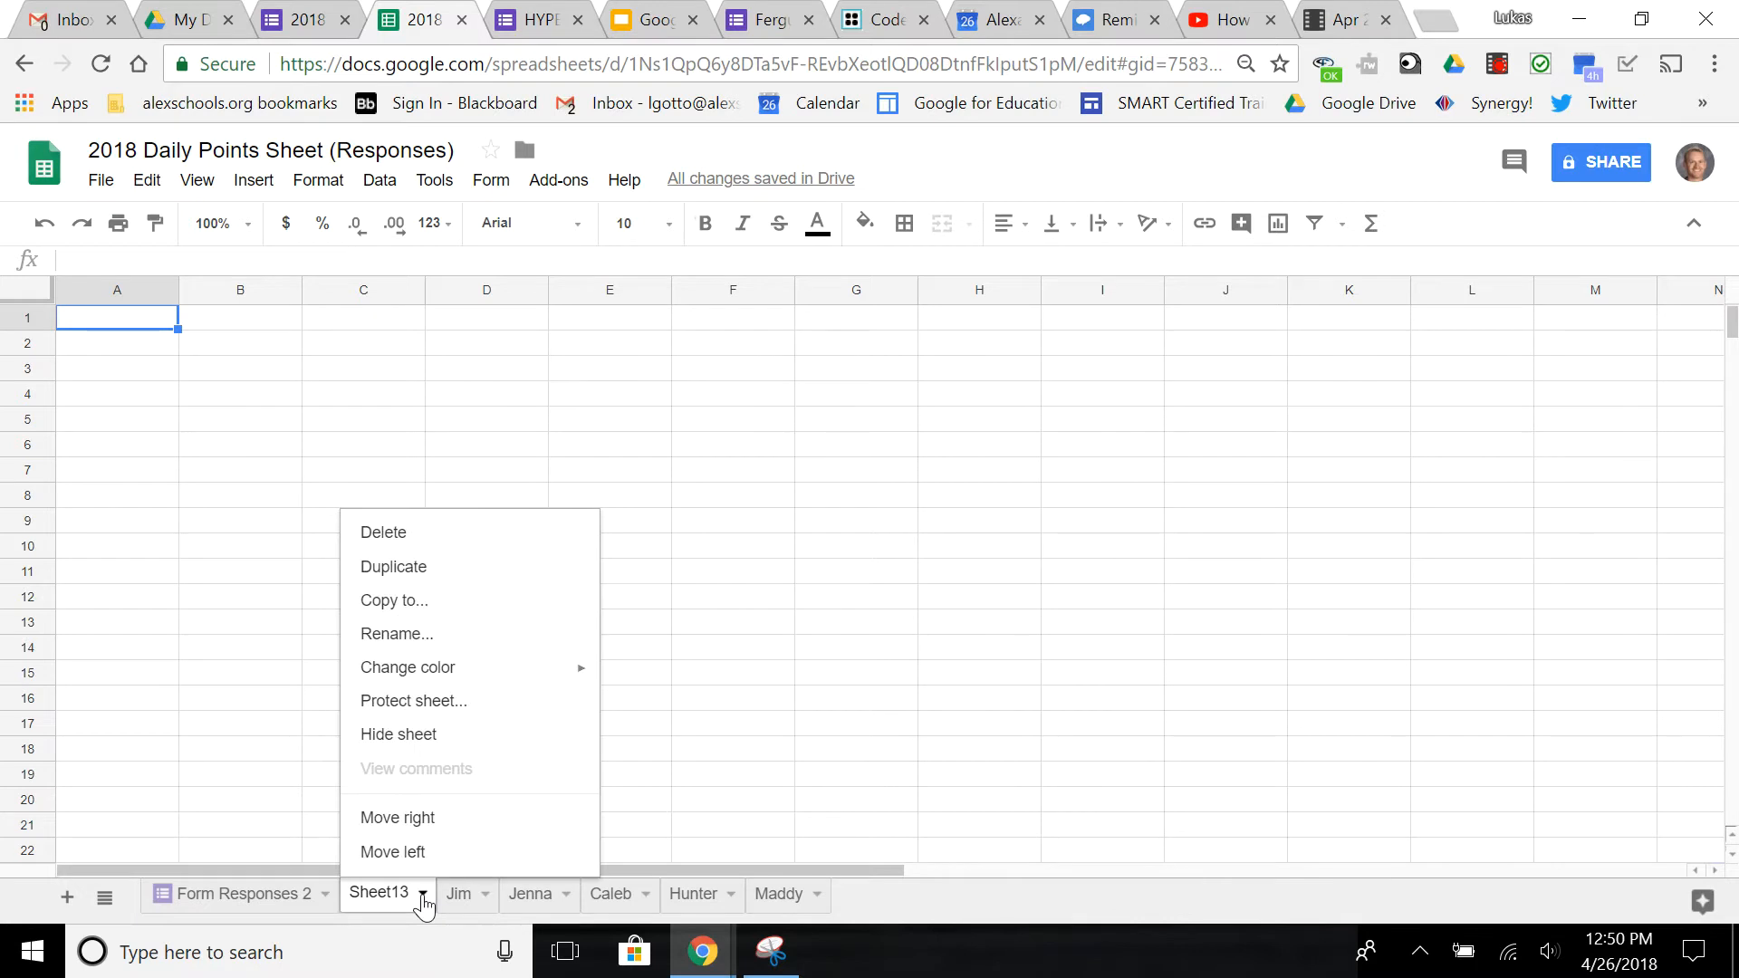
click(431, 637)
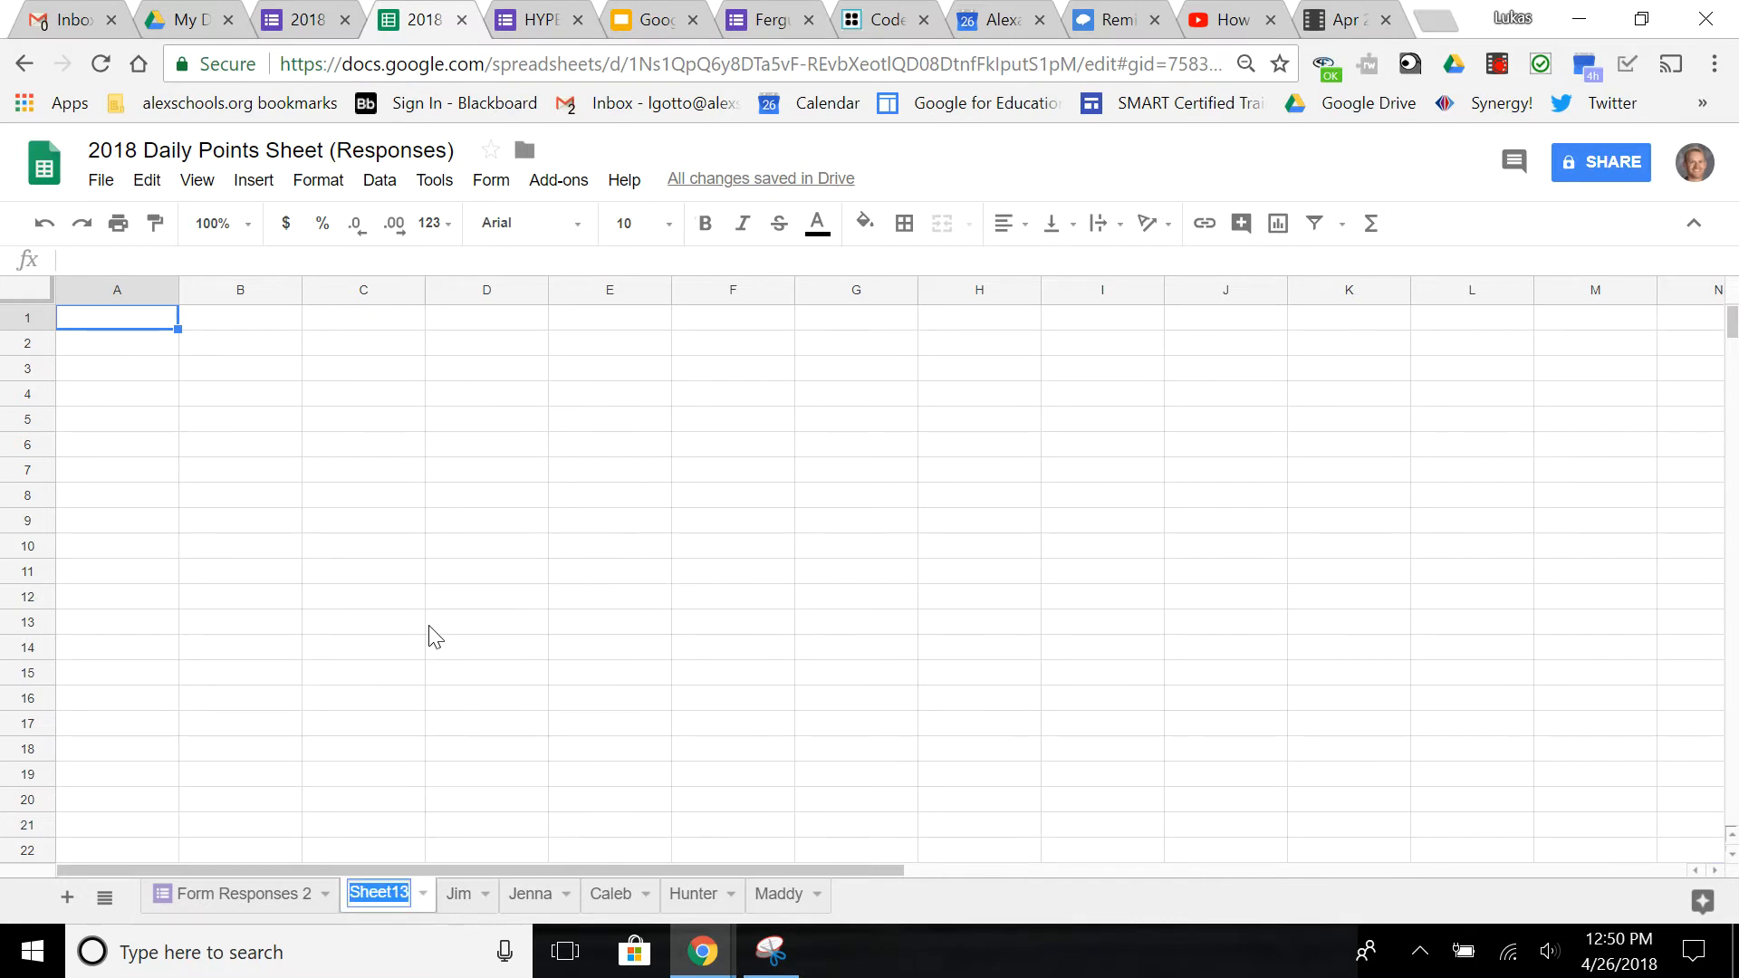
text(Lukas)
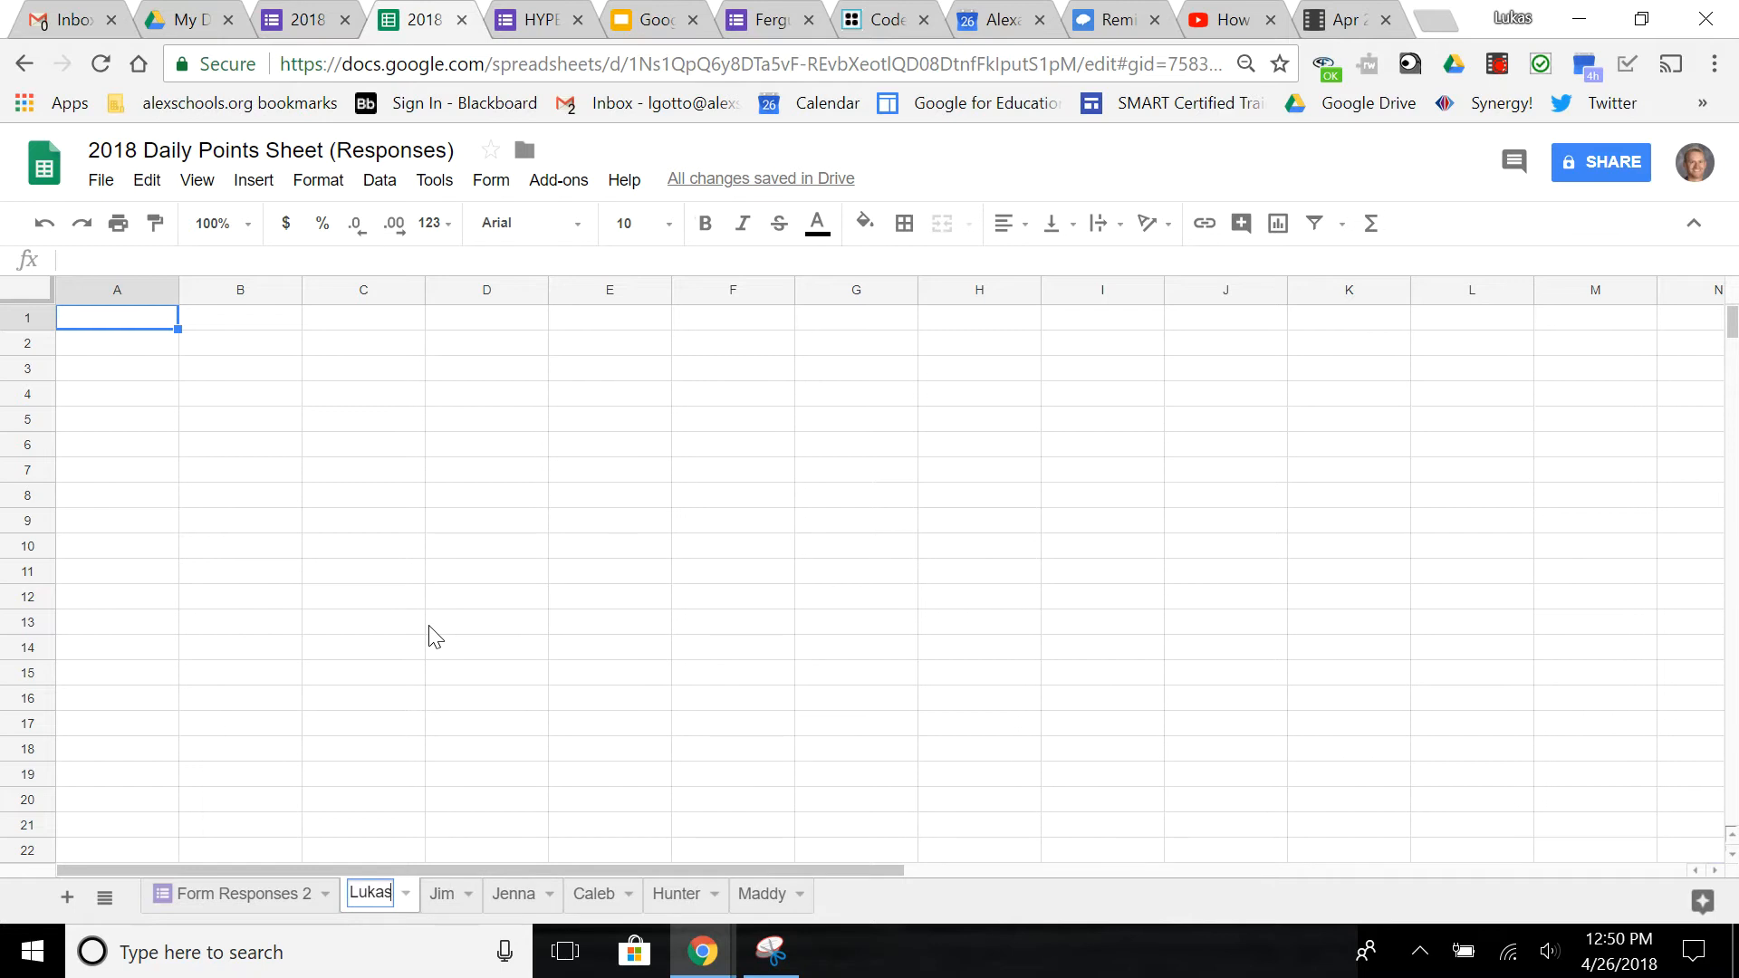
key(Return)
Delete the newly added, empty student sheet from the spreadsheet.
click(406, 896)
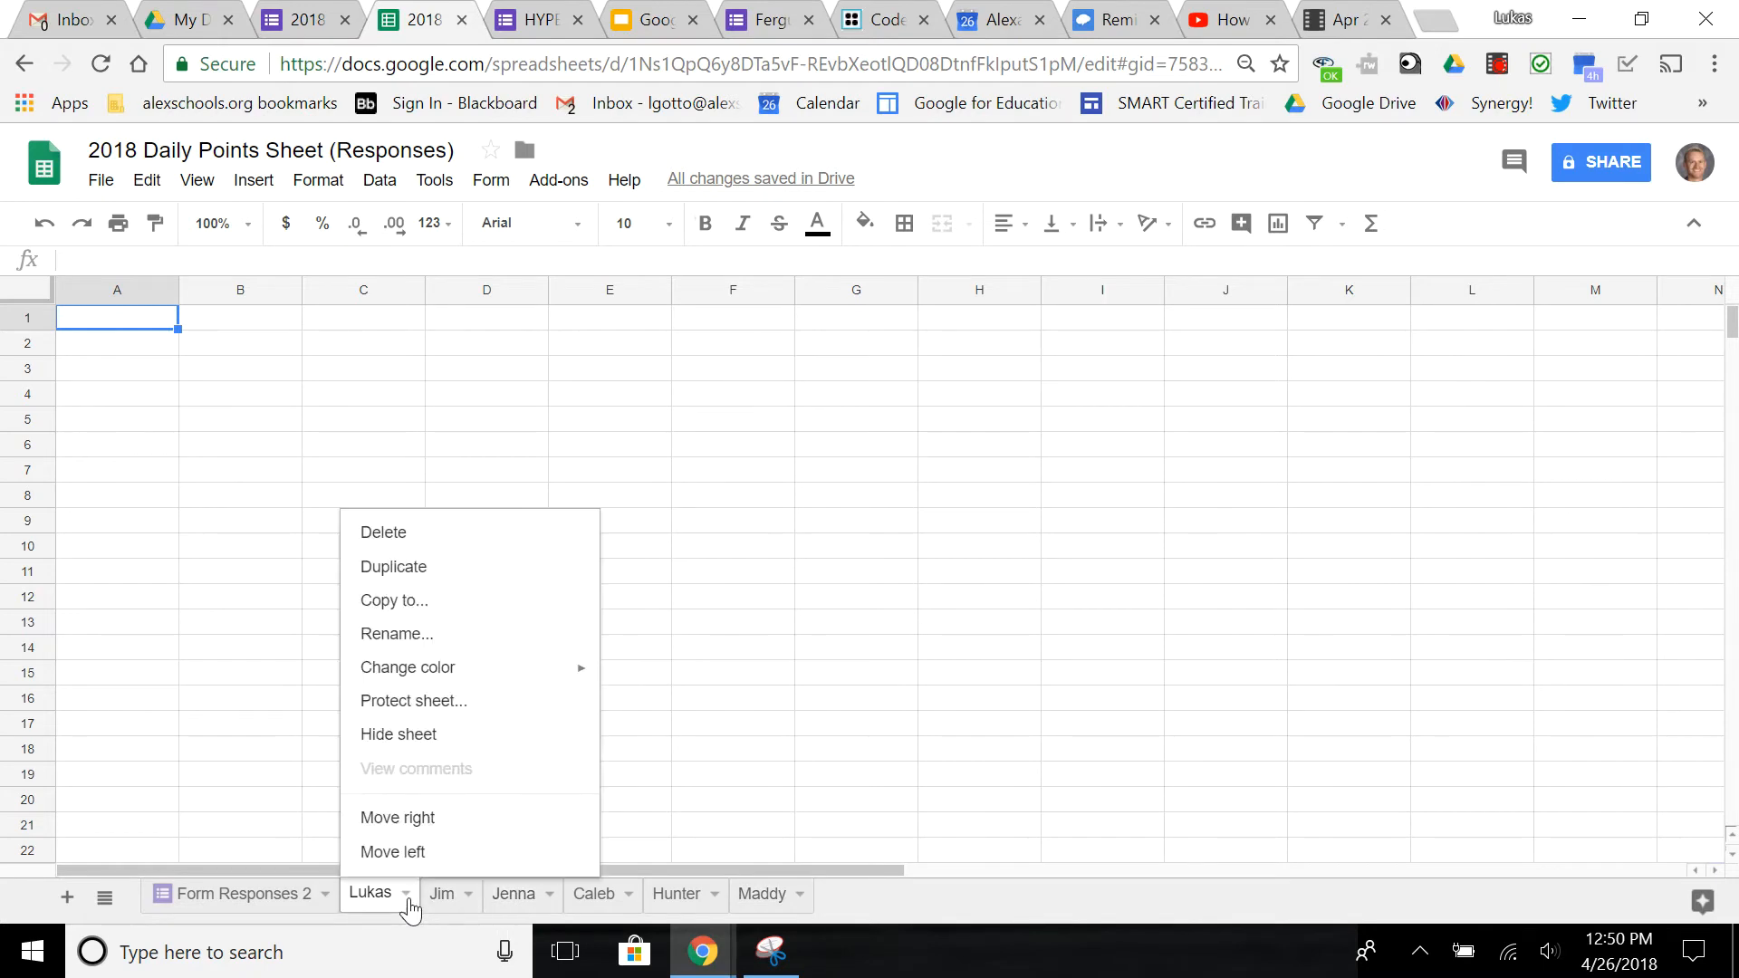
click(418, 536)
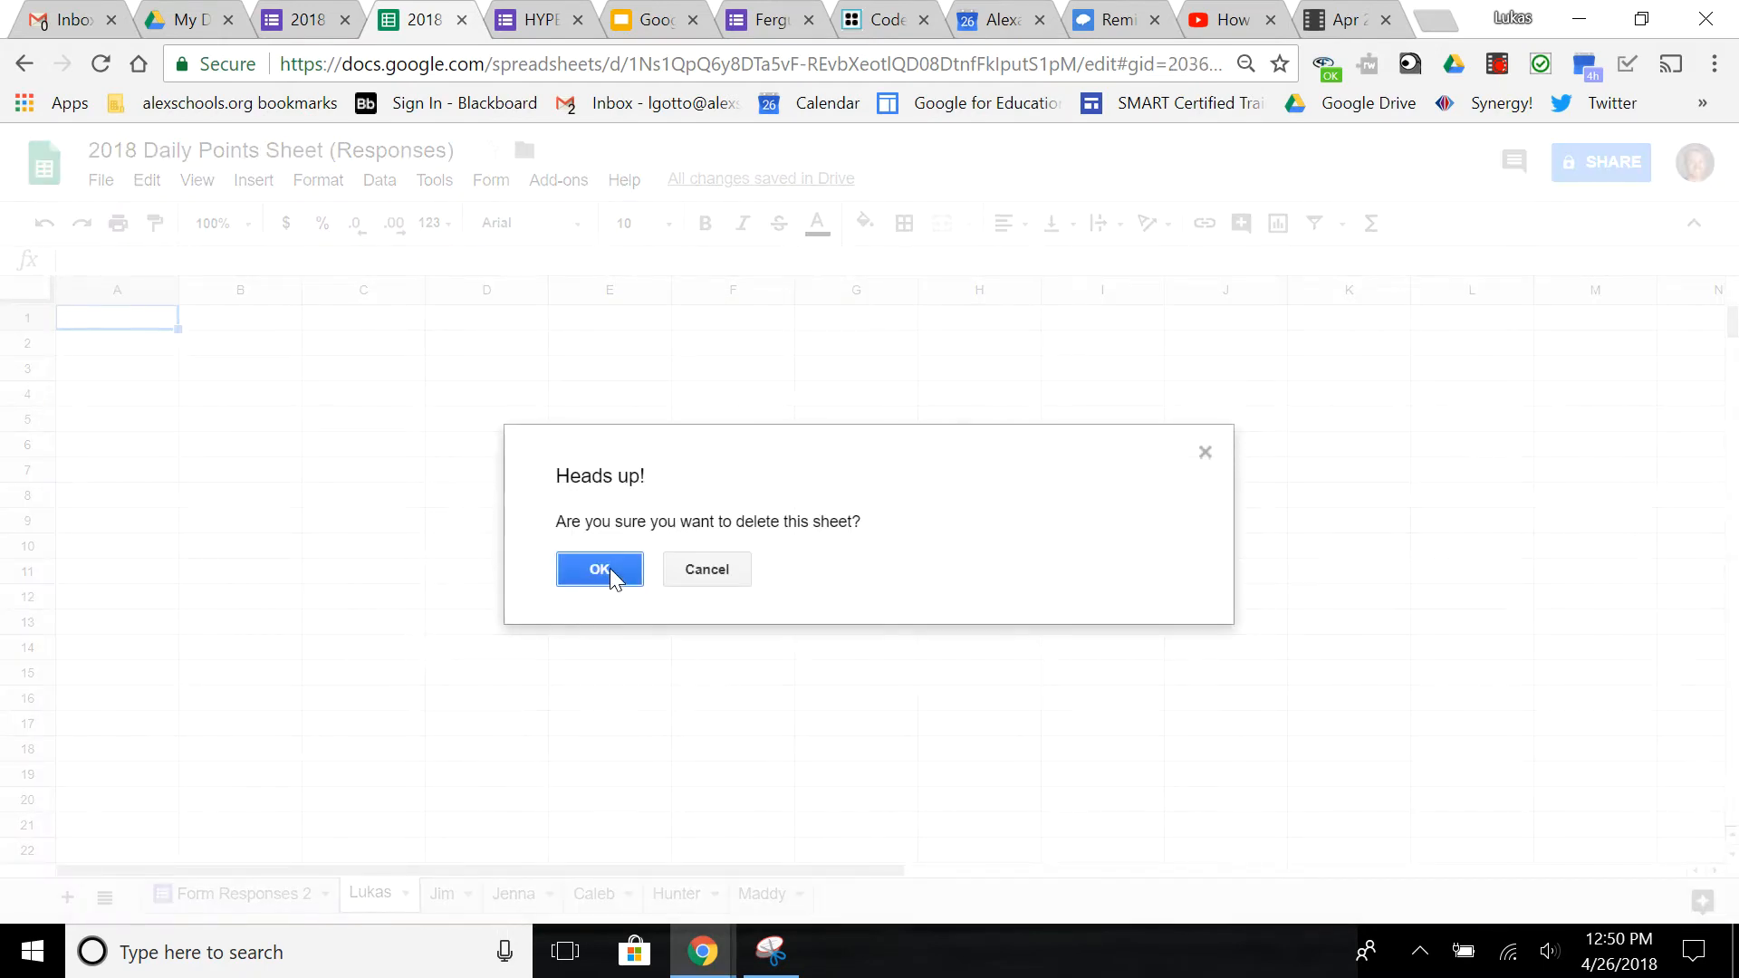
click(600, 568)
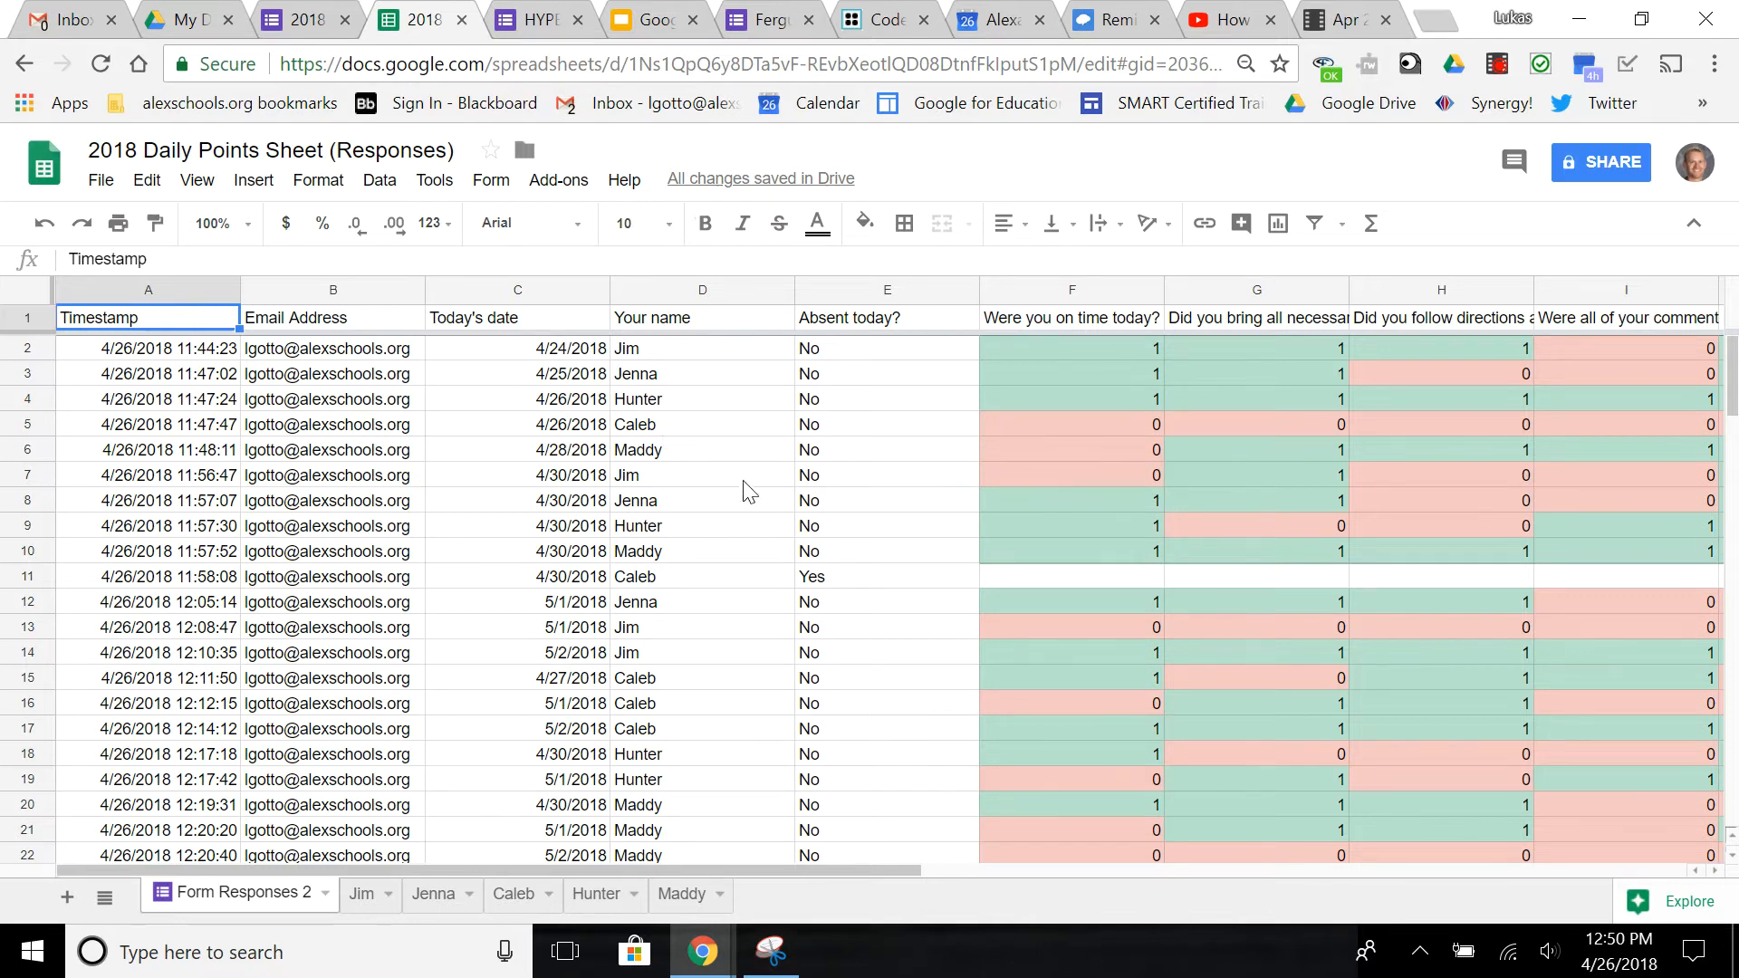
Look across the question columns of the form responses, and review each student's individual sheet, ending on the first student's.
scroll(690, 464, right, 5)
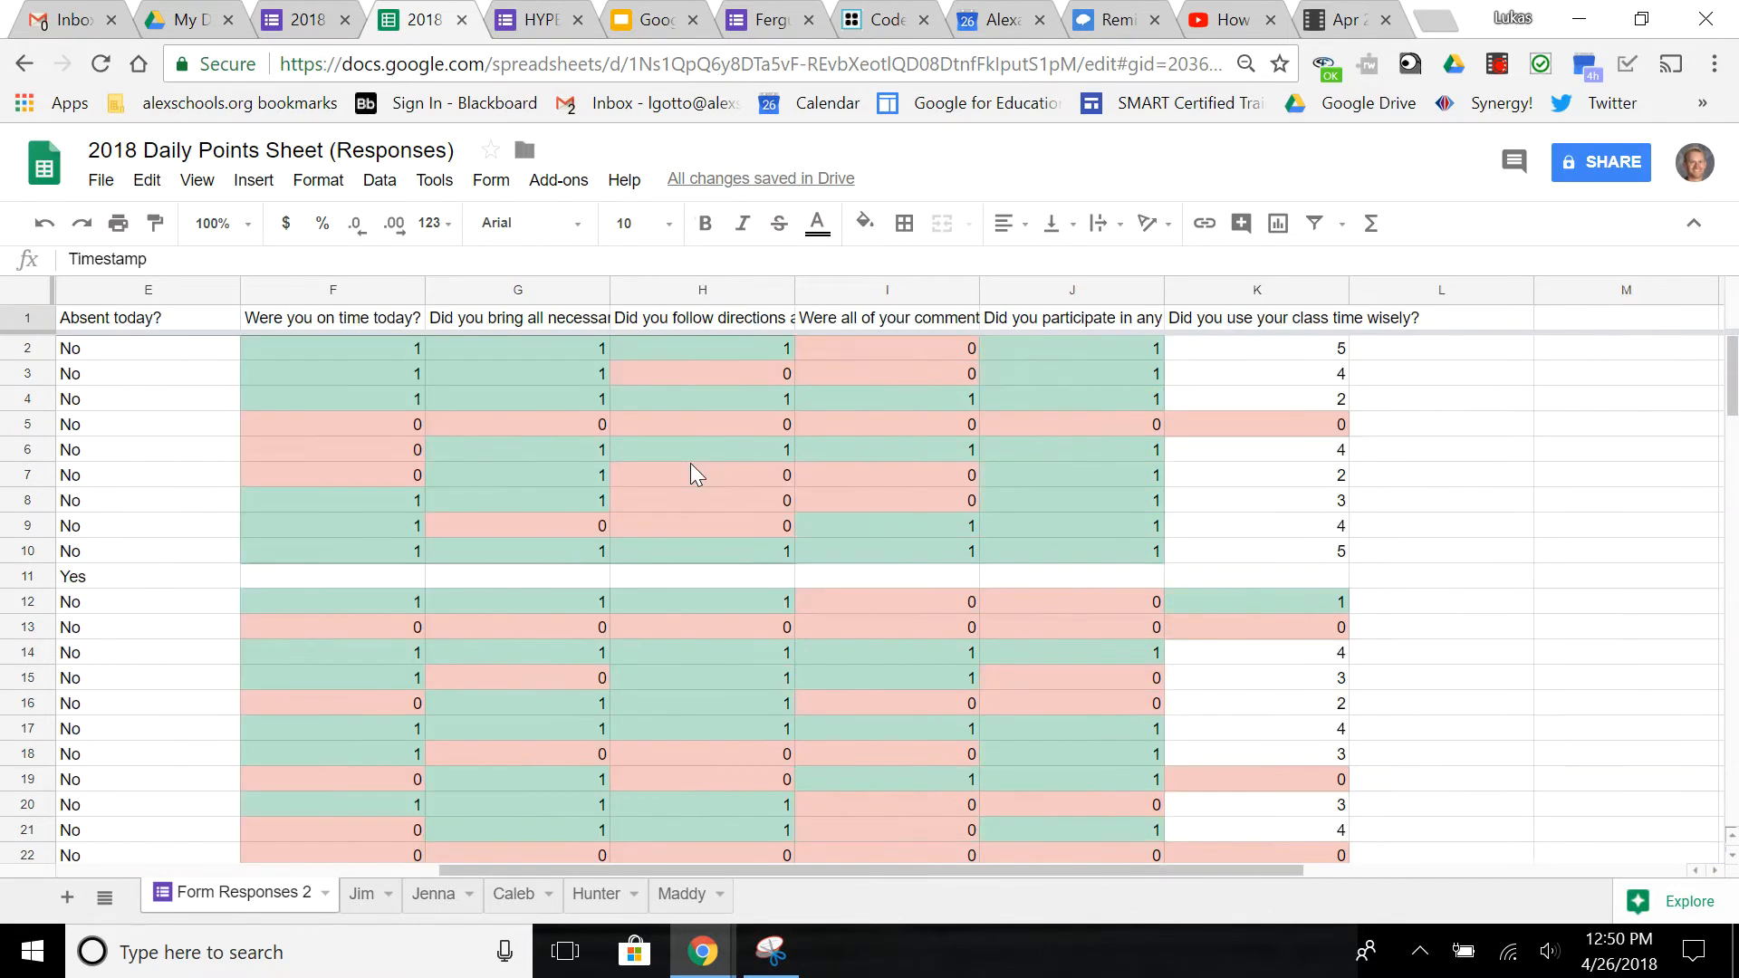
scroll(693, 473, left, 5)
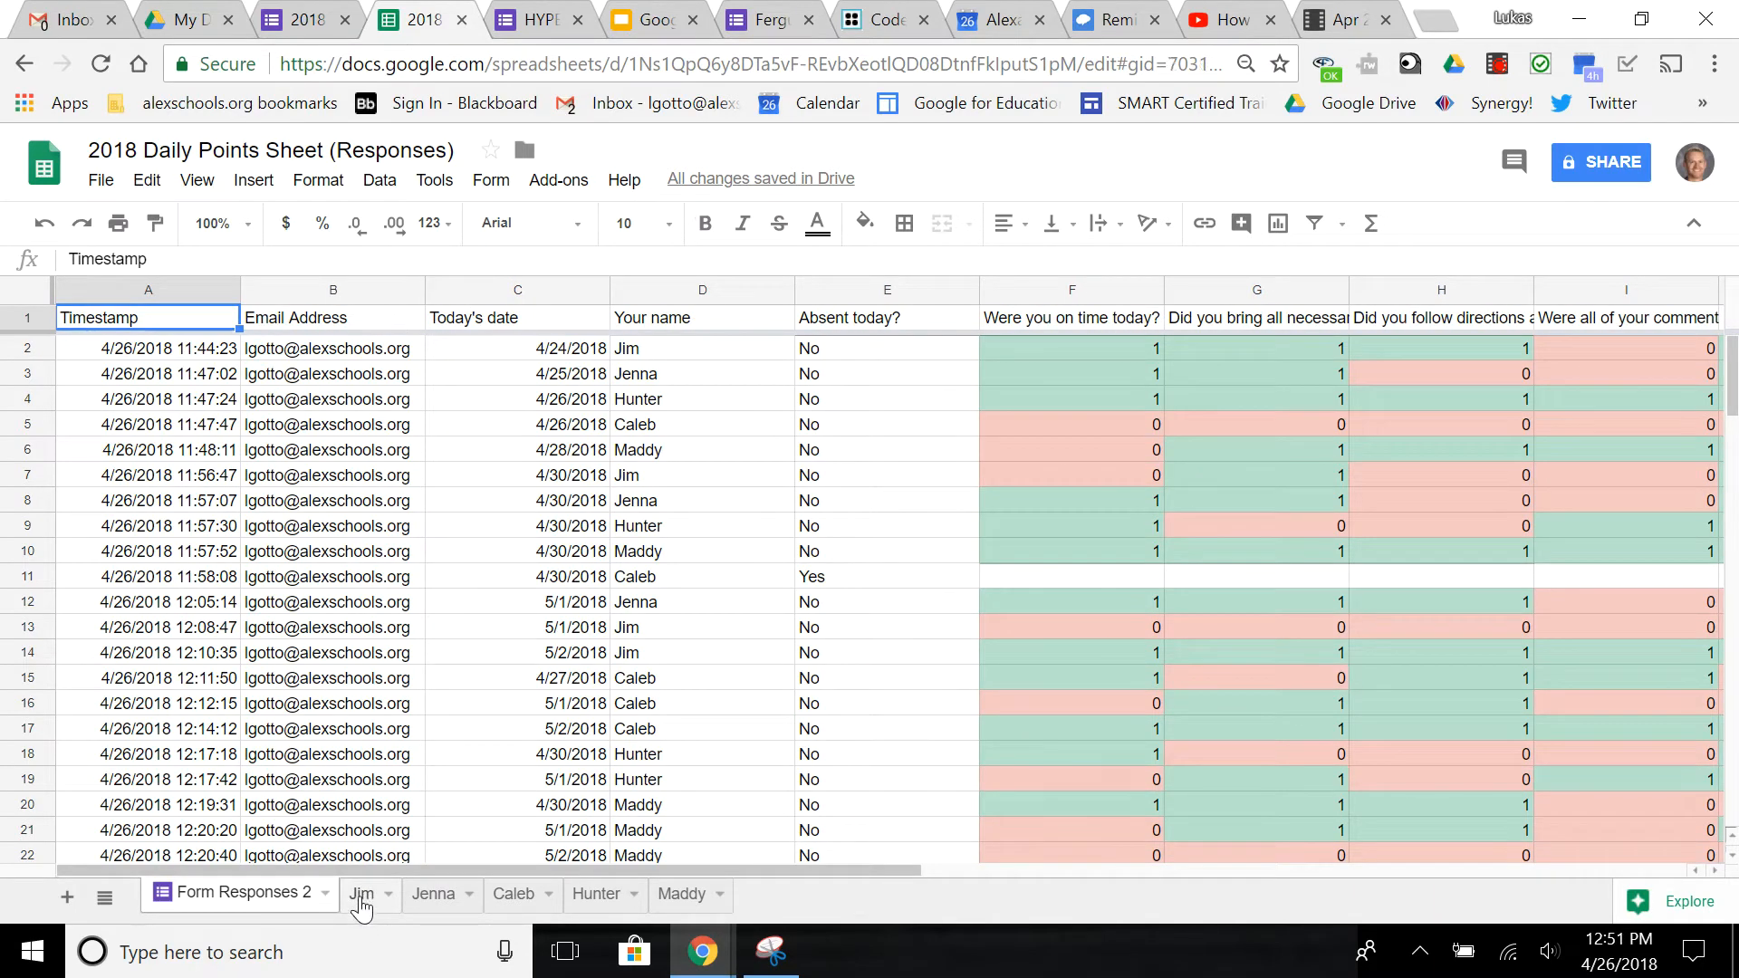
click(361, 894)
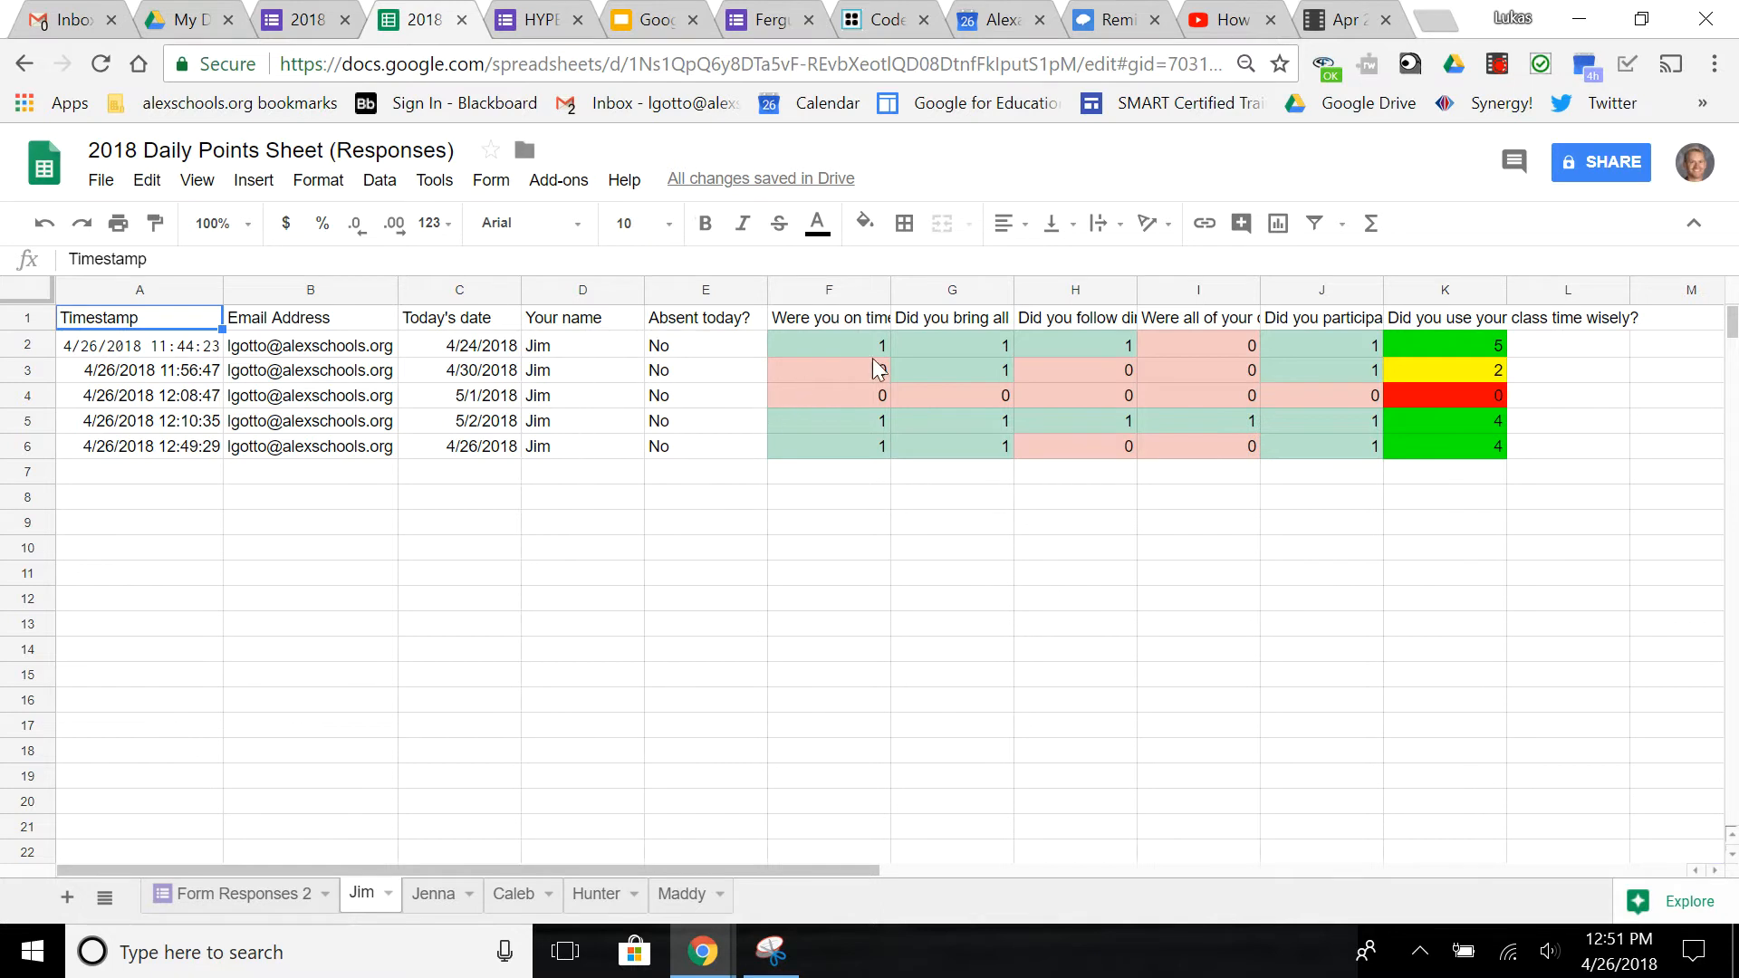
click(436, 897)
click(528, 901)
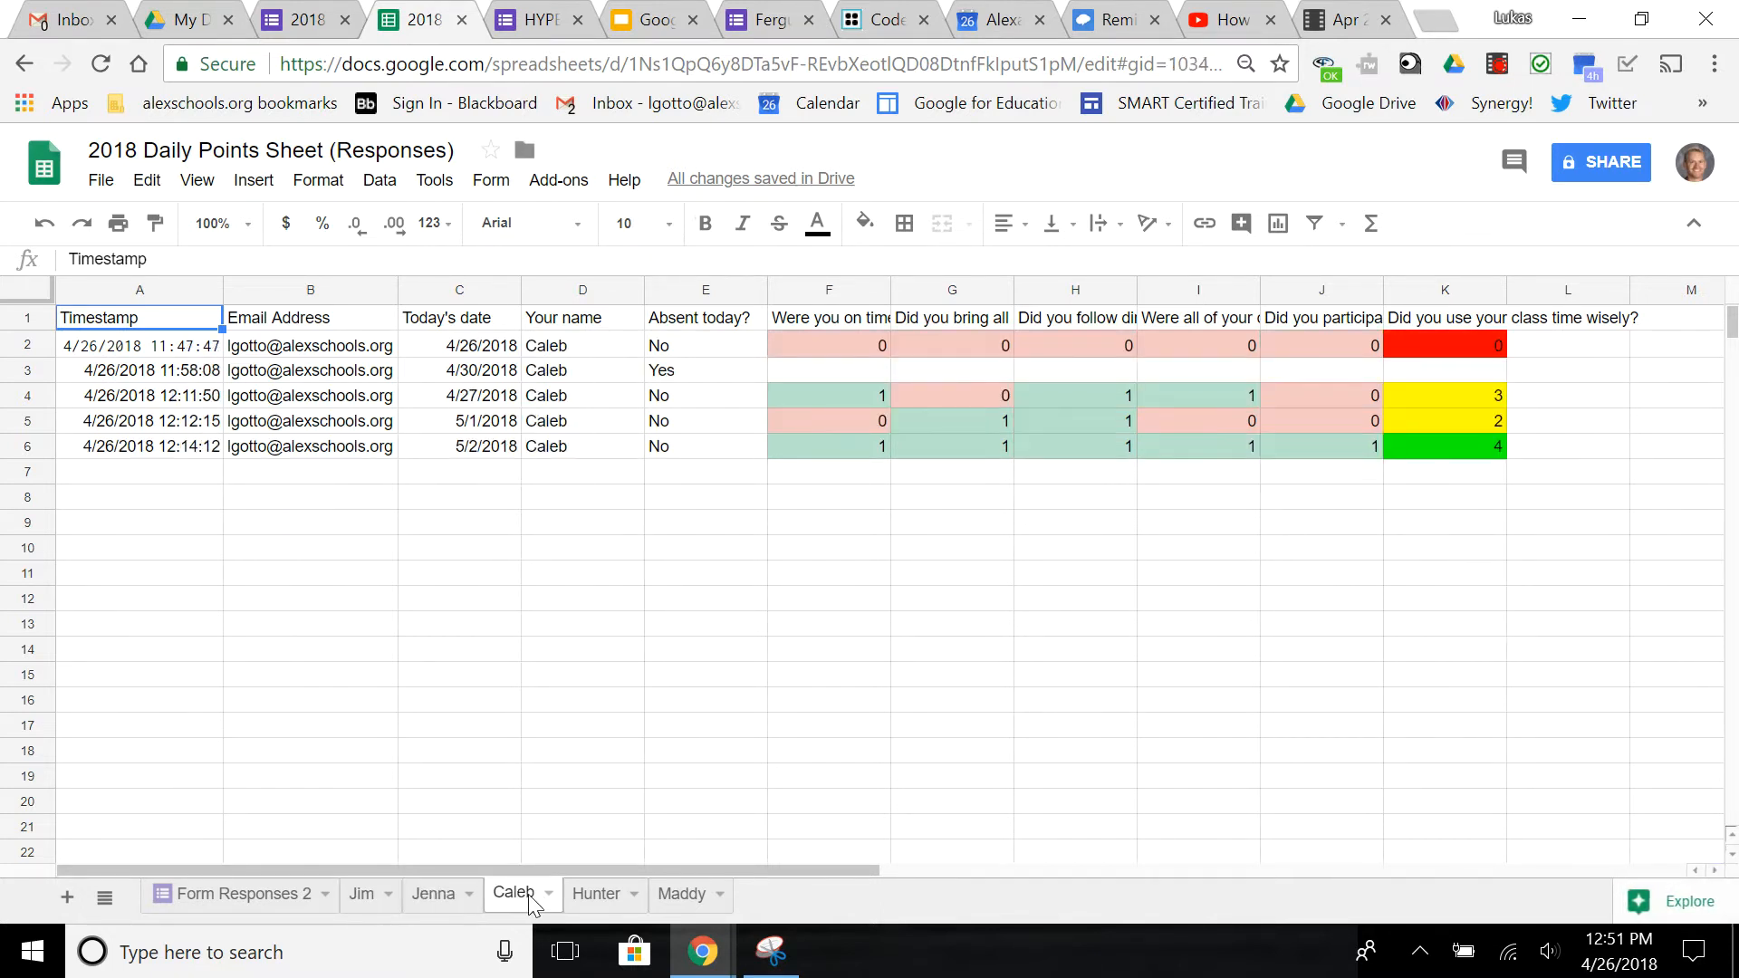
click(596, 895)
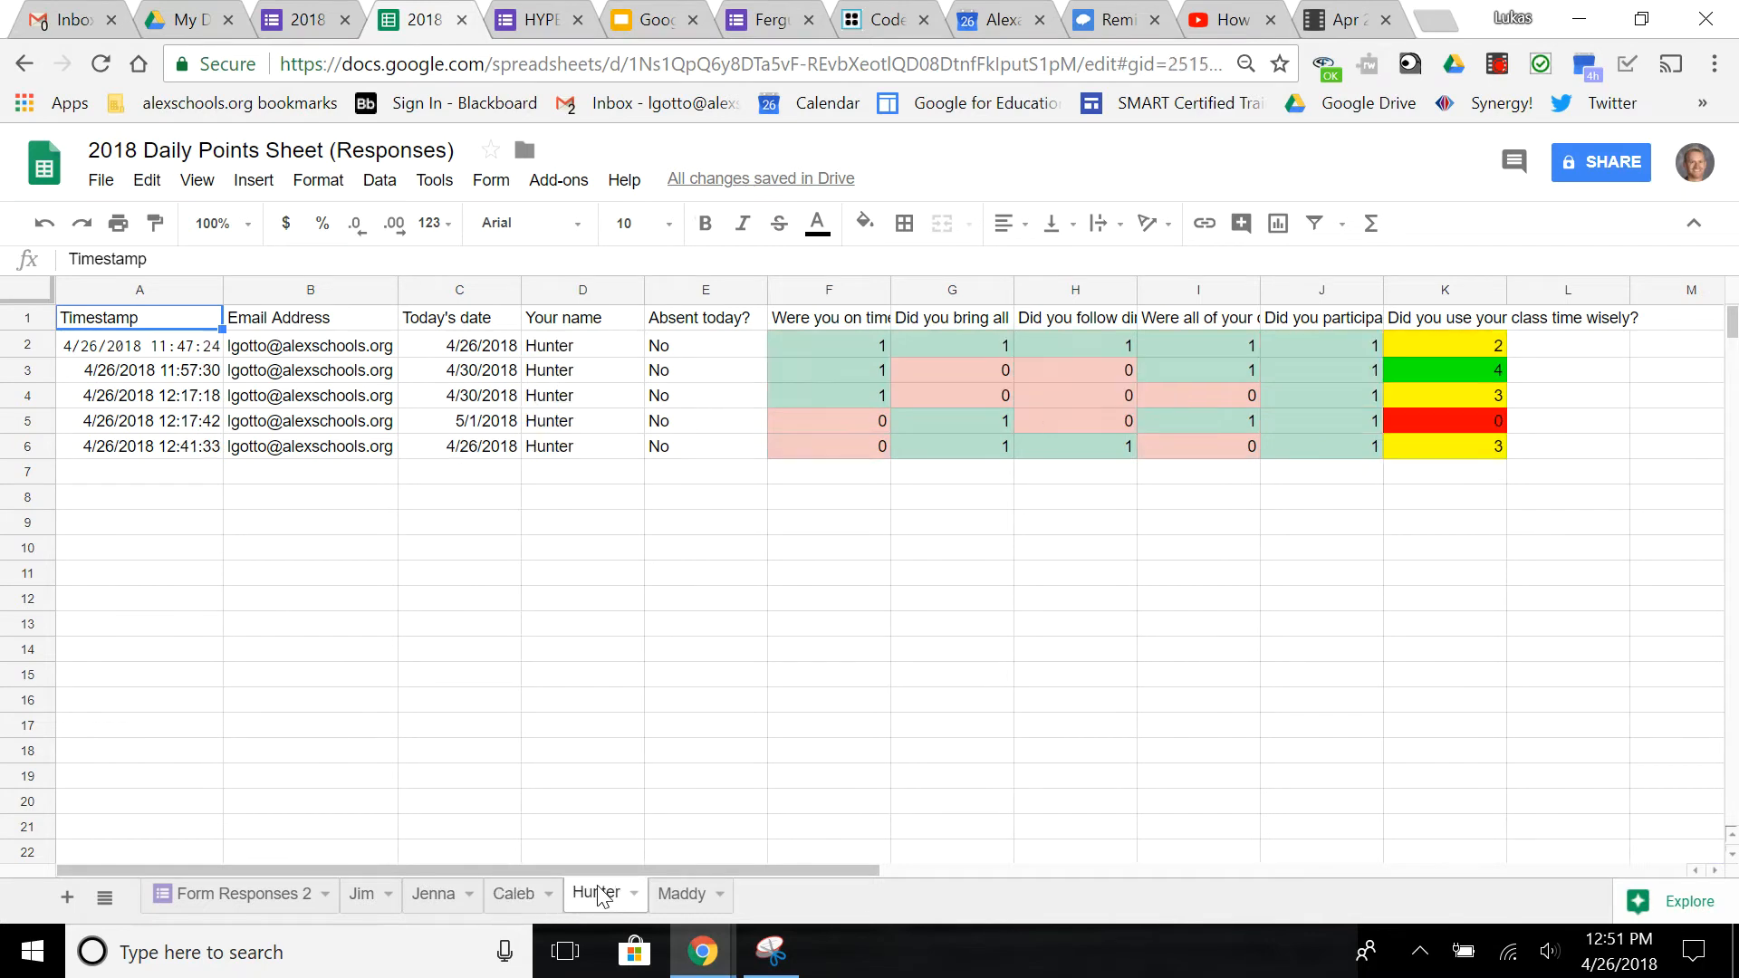
click(681, 895)
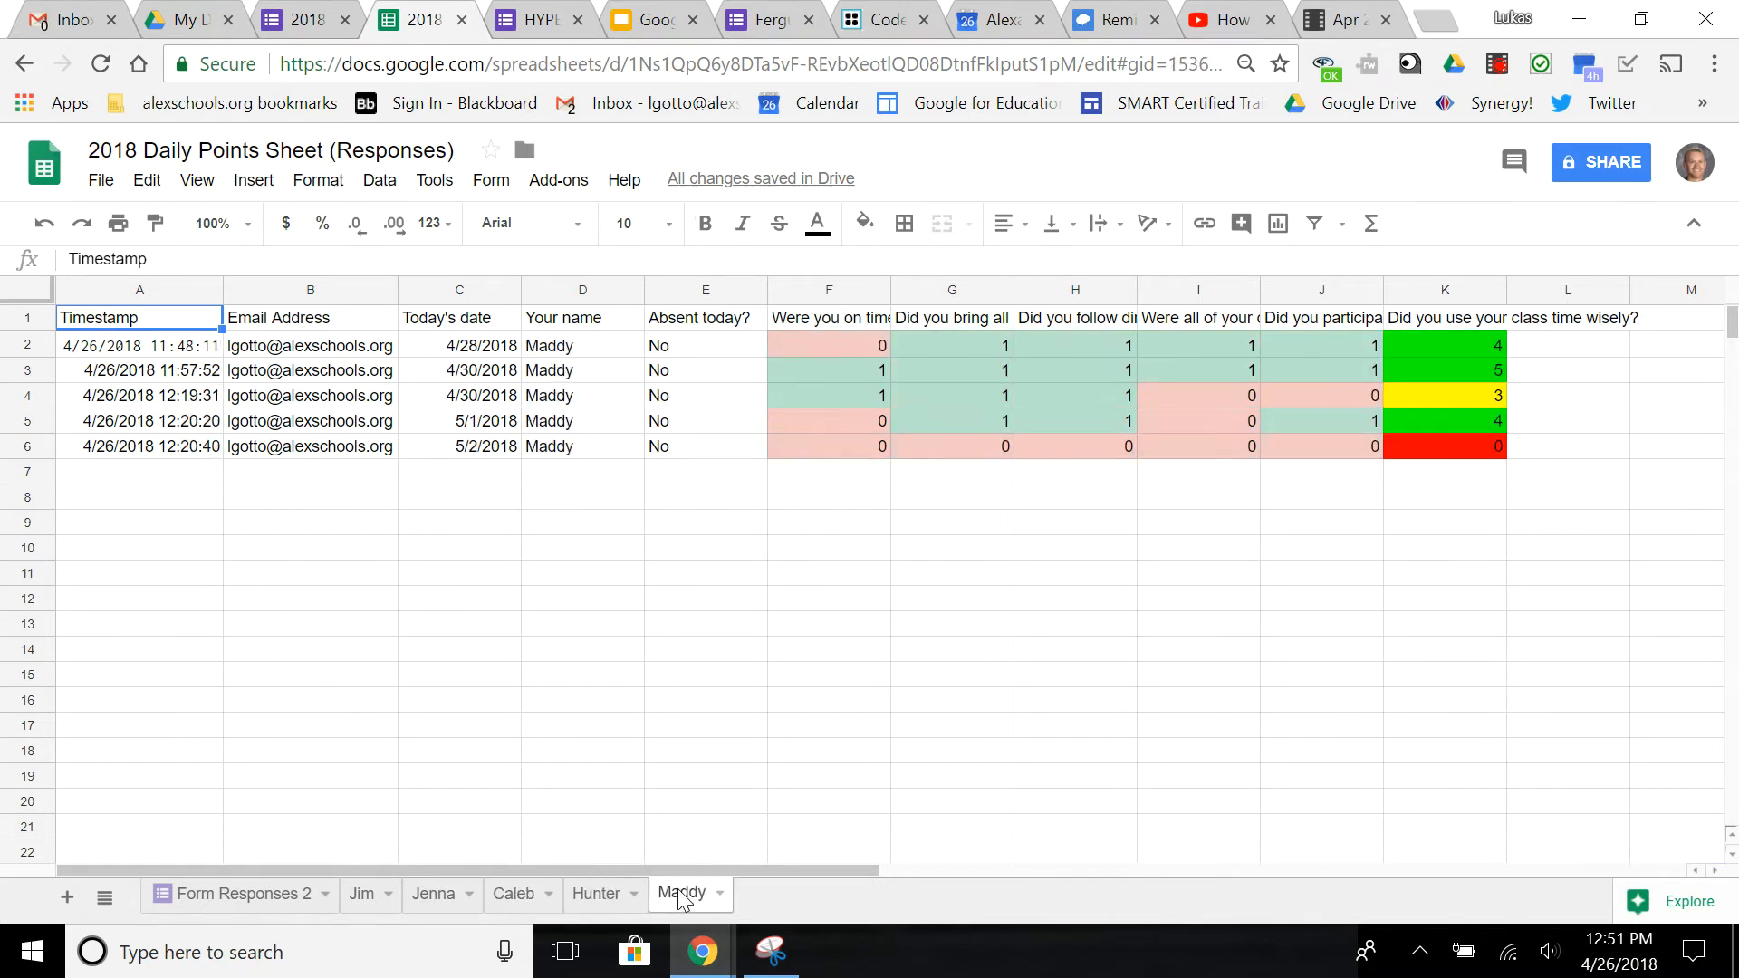
click(365, 901)
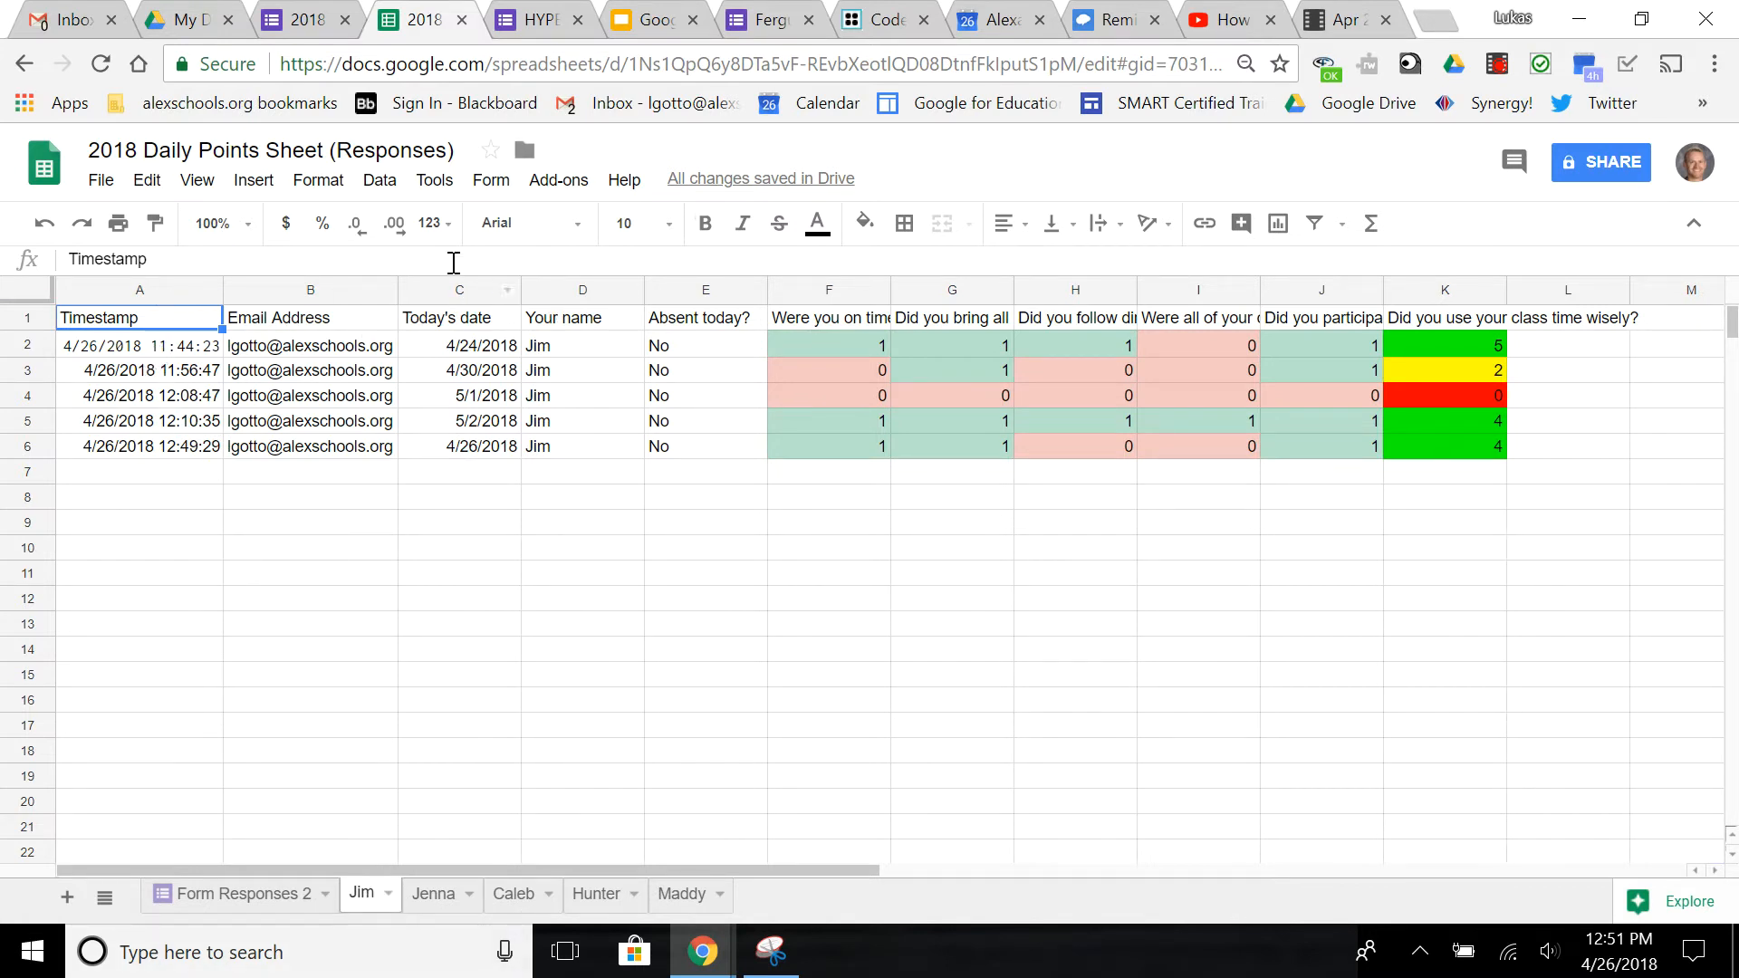
Examine the QUERY formula in cell A2 of the first student's sheet, and undo the accidental D:D insertion into it.
click(183, 349)
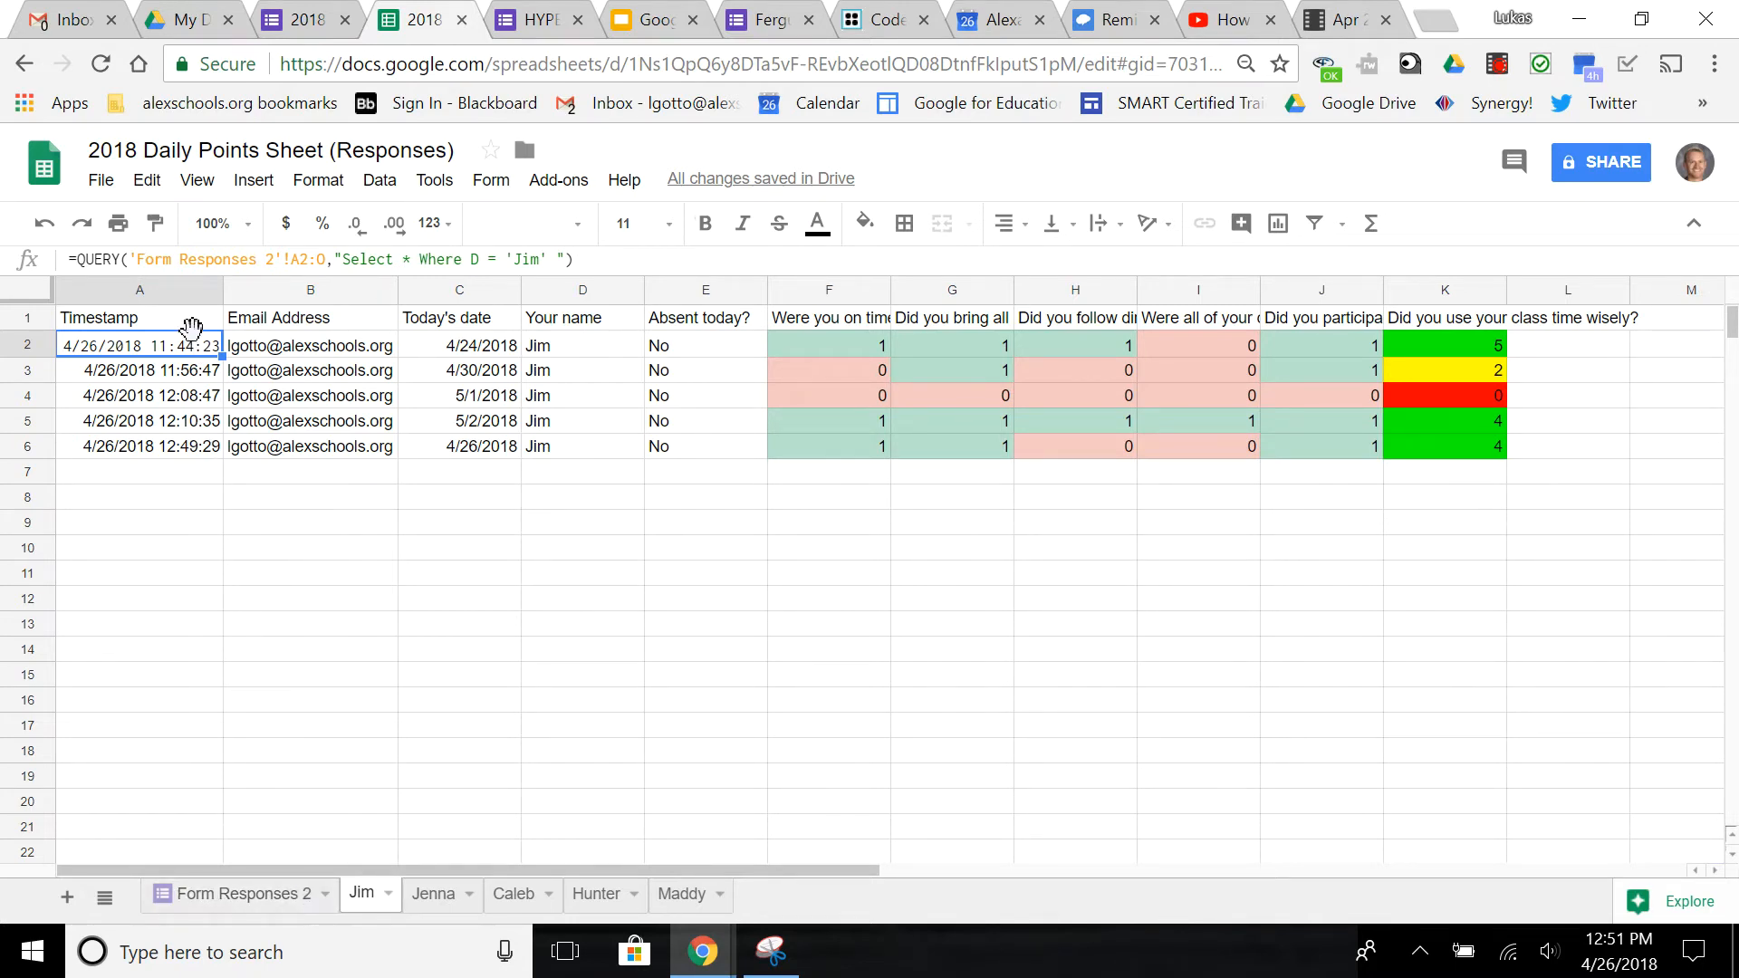
click(333, 262)
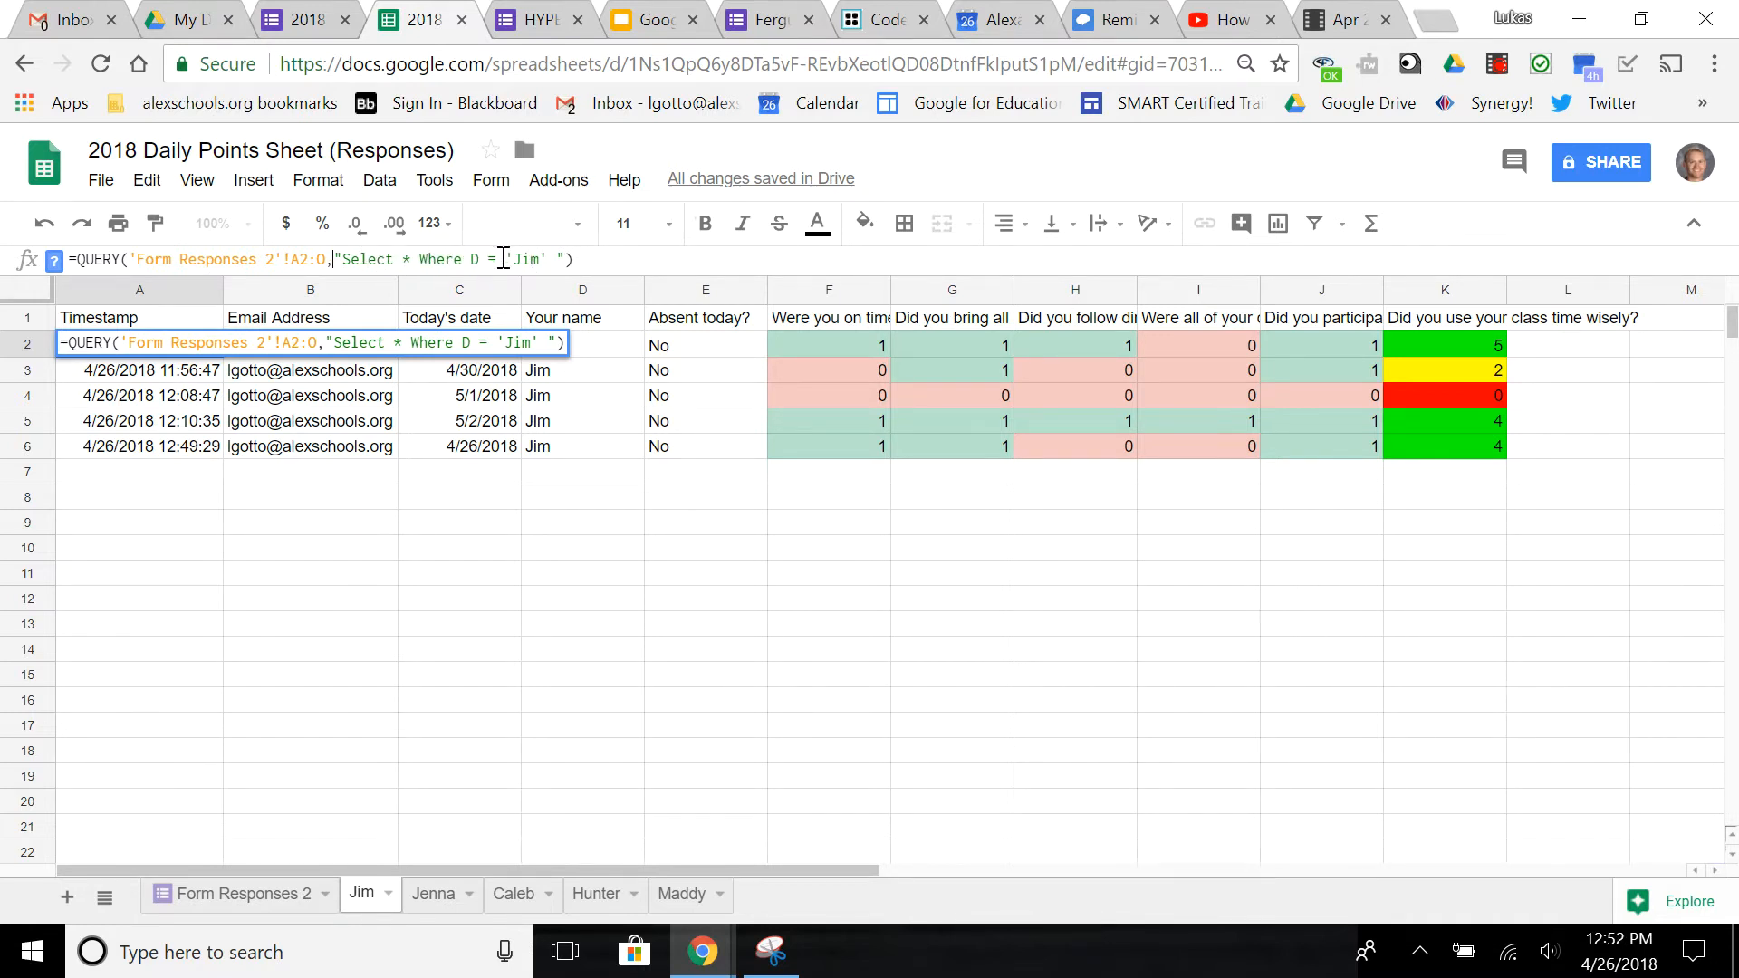
click(565, 295)
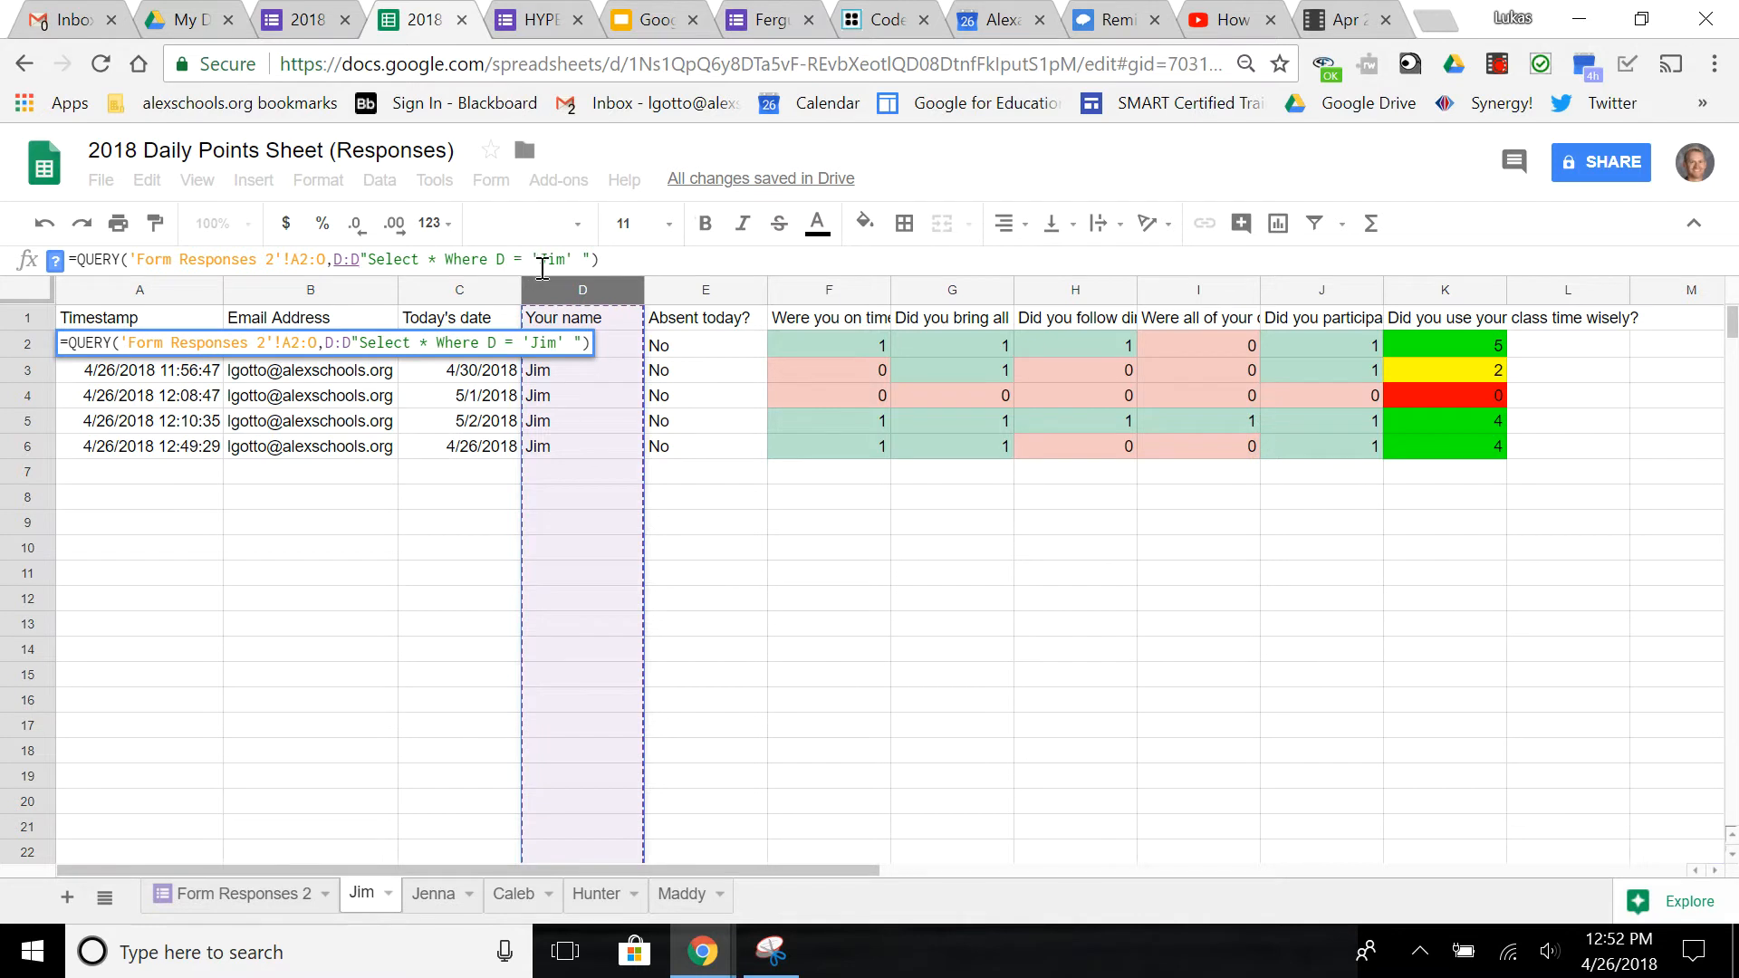
click(645, 260)
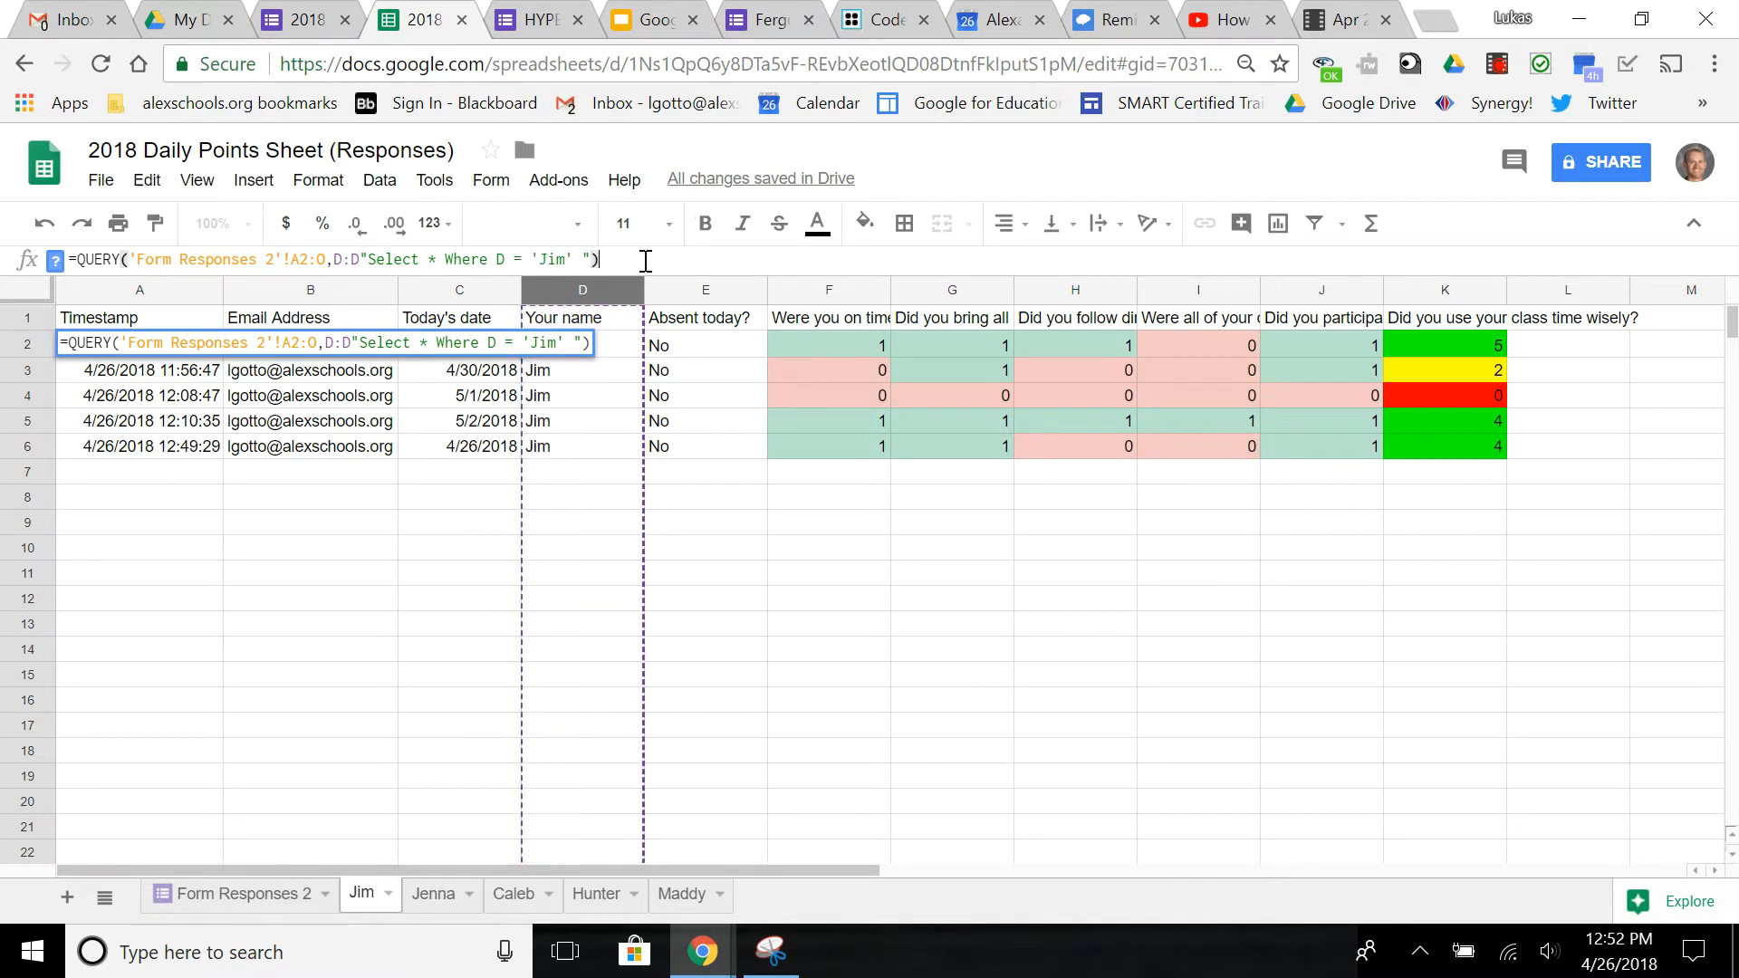
click(694, 424)
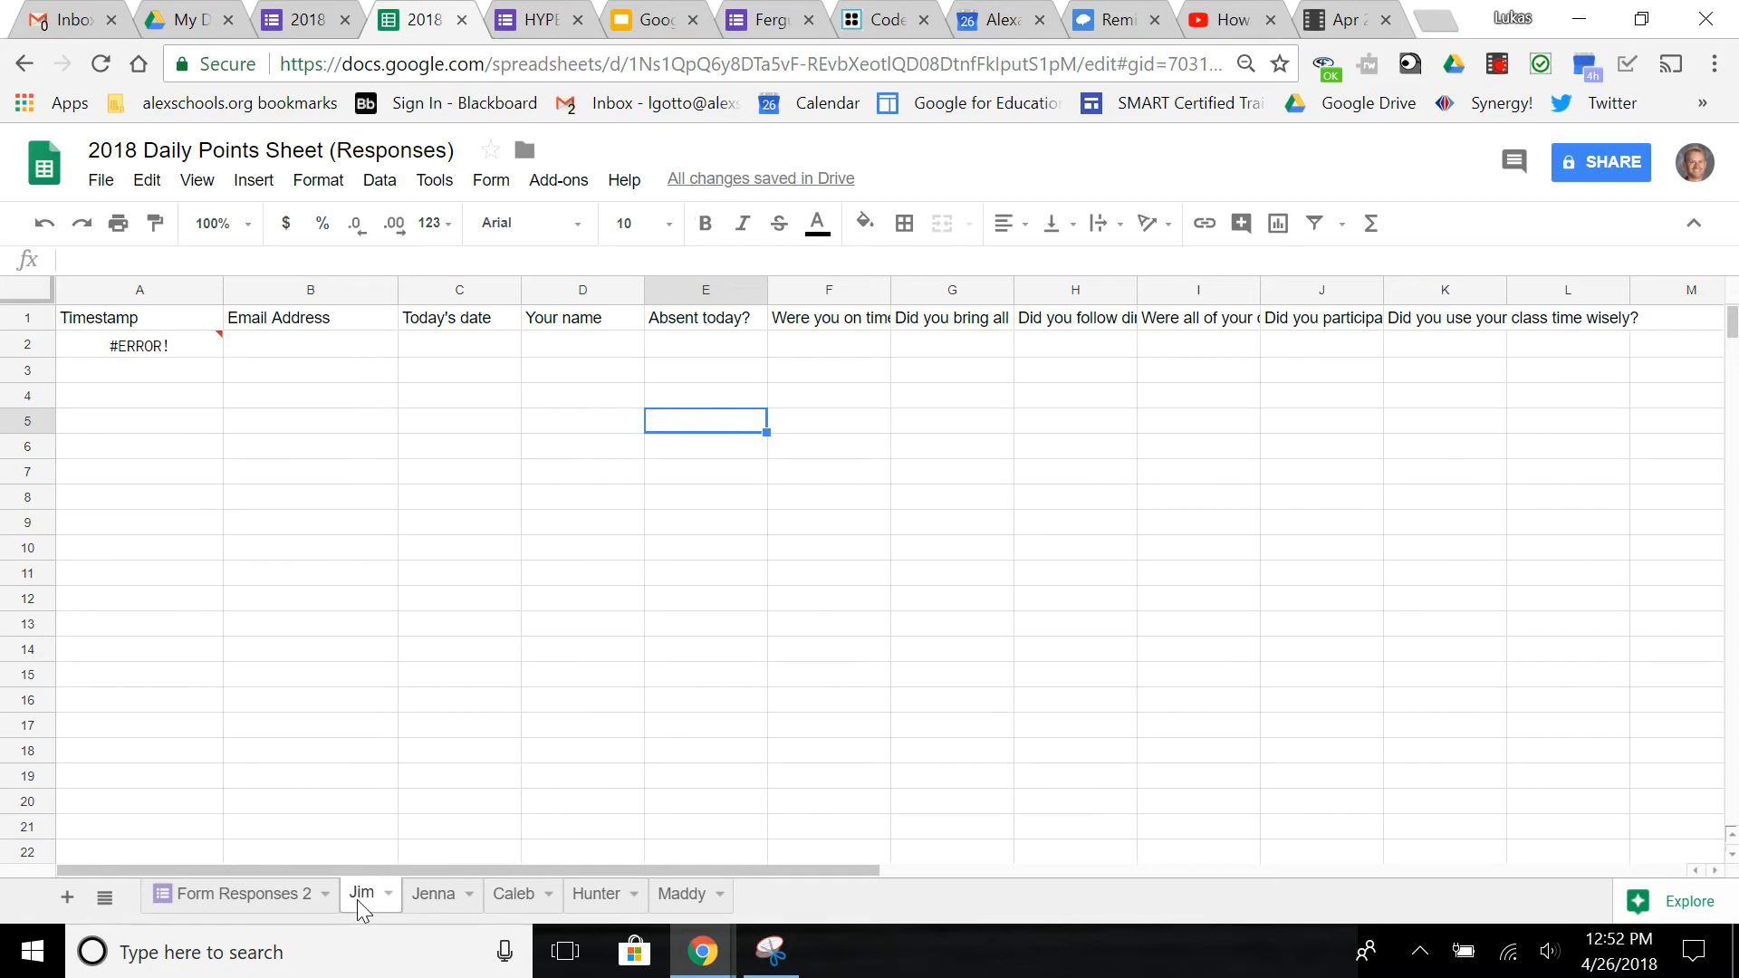
key(ctrl+z)
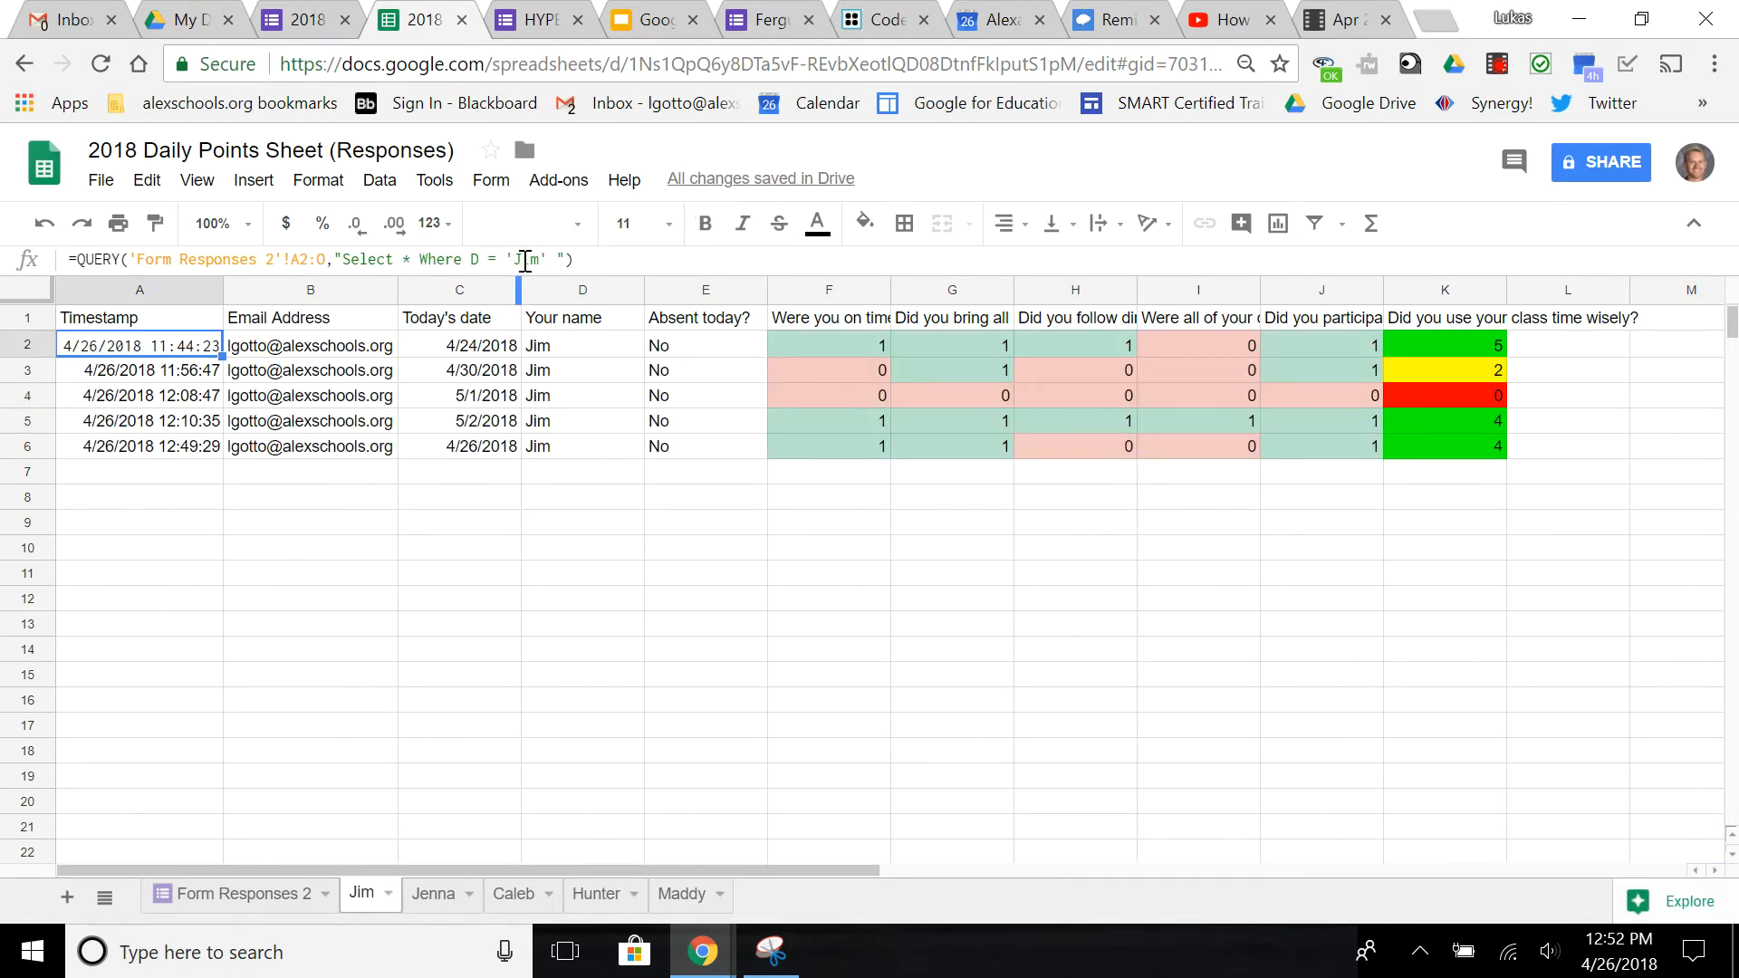
Check the Form Responses 2 sheet against the first student's QUERY formula, and view the matching formulas on the next two students' sheets.
click(234, 894)
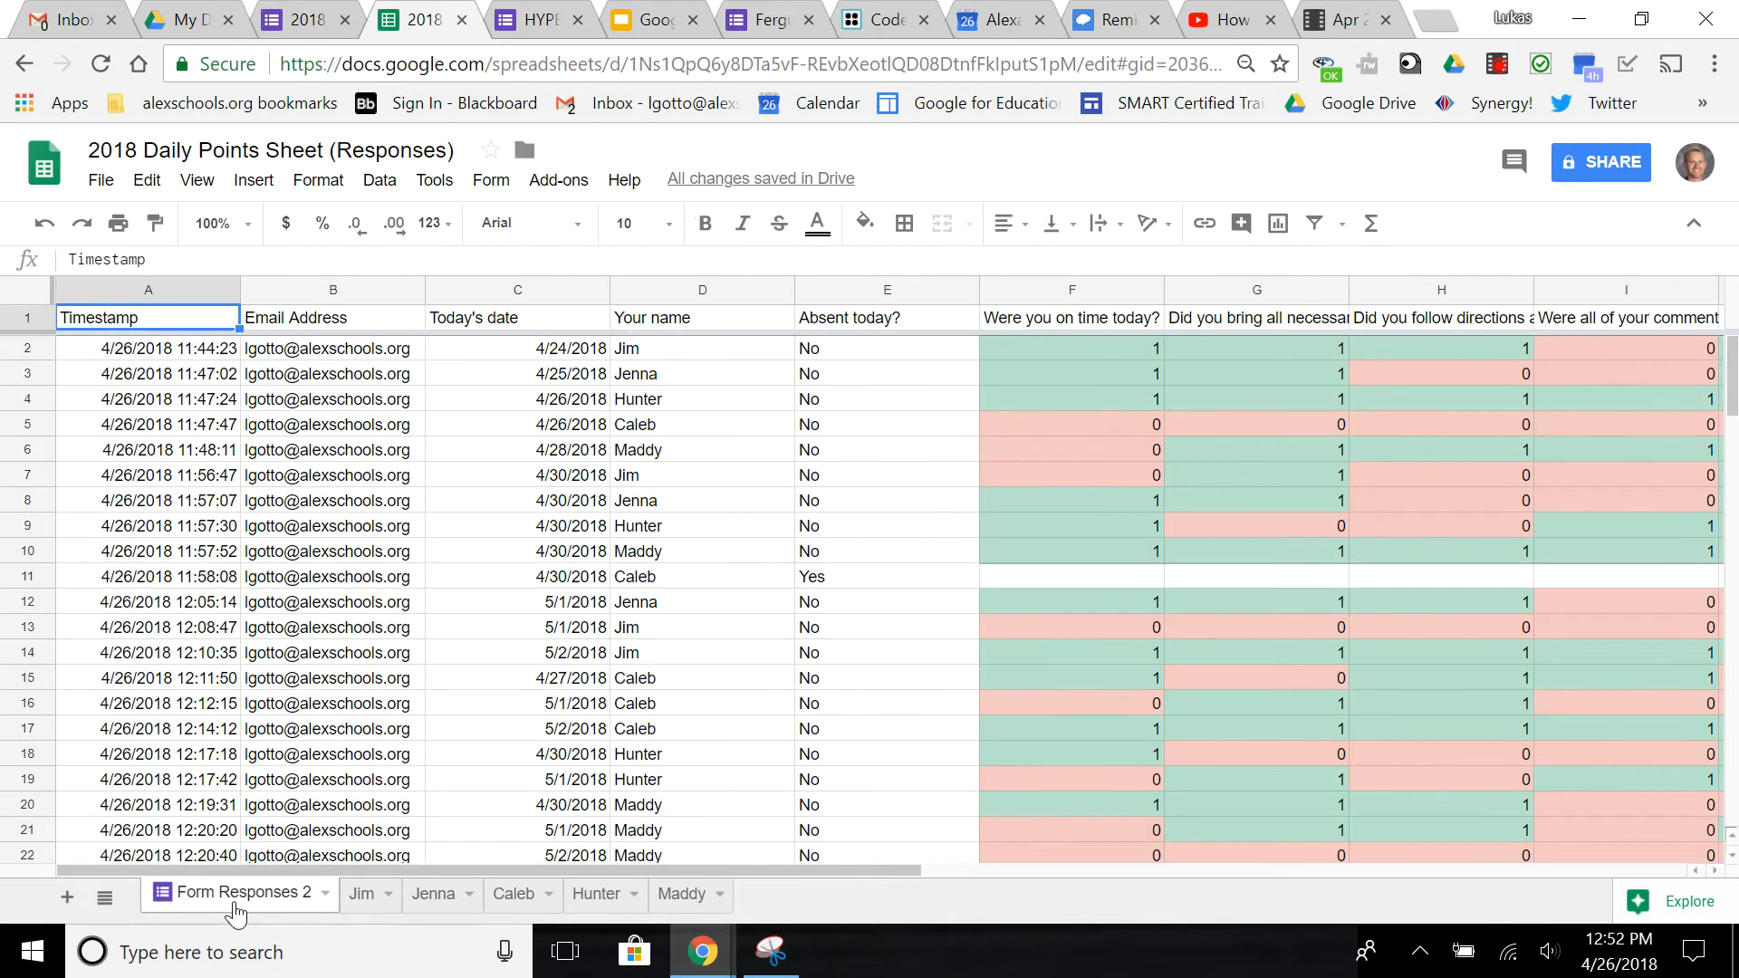
click(362, 897)
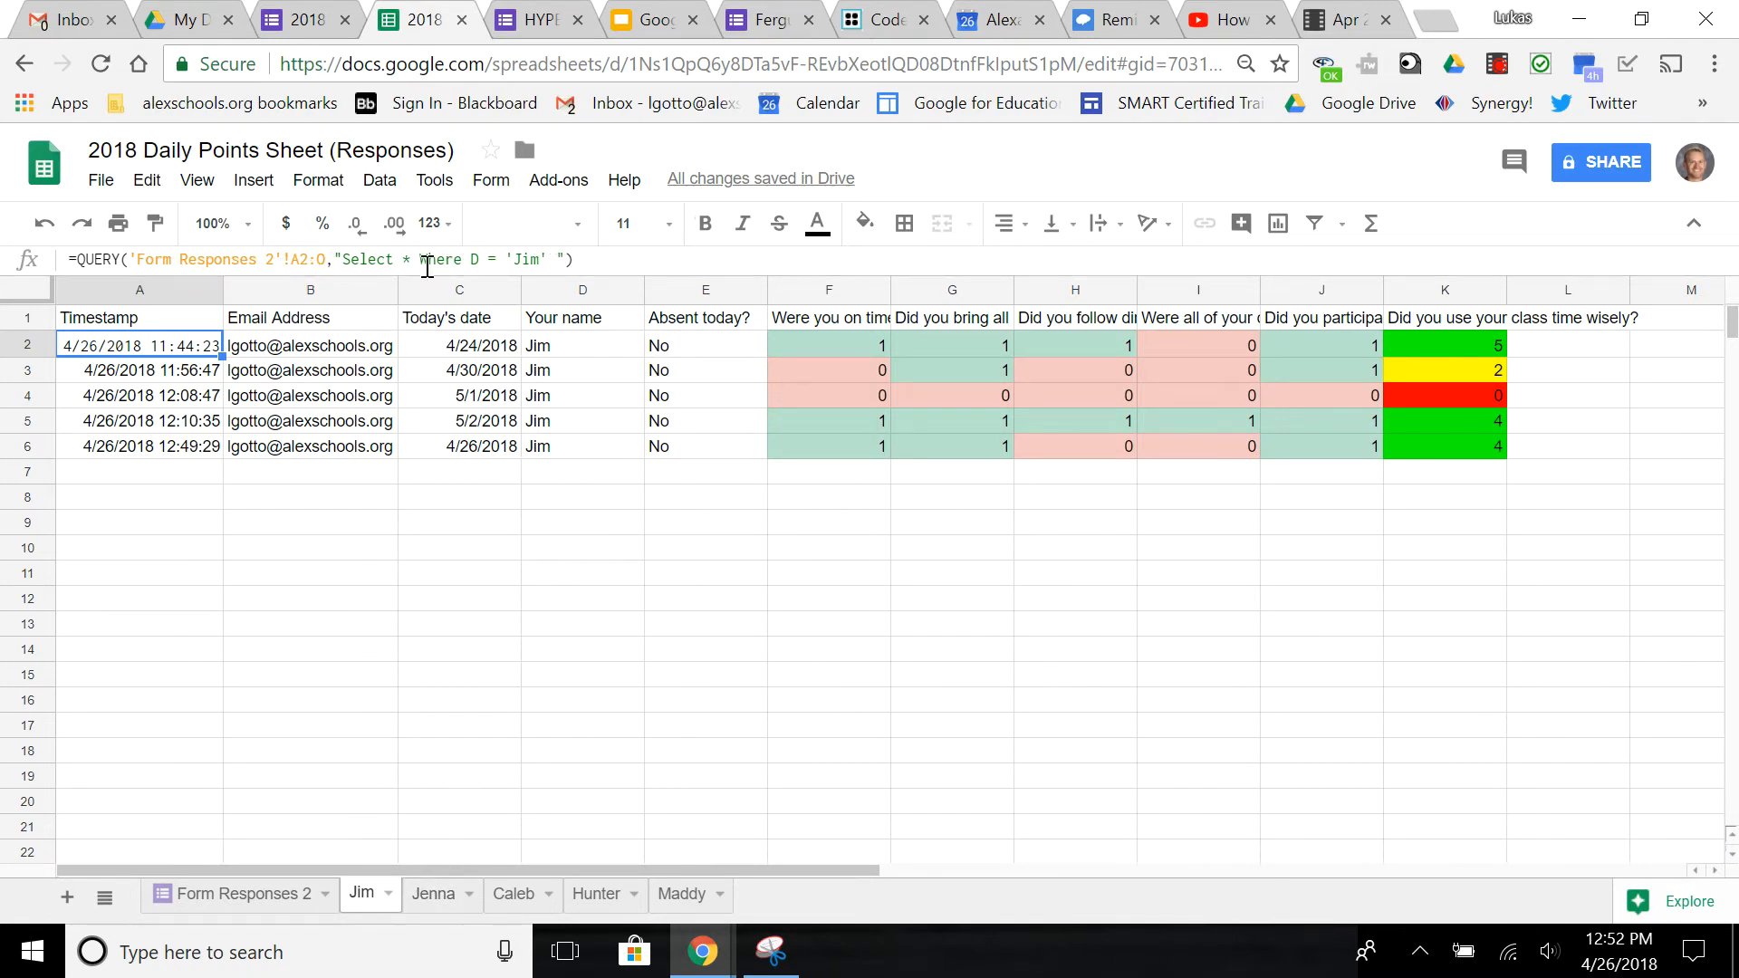
click(434, 896)
click(181, 349)
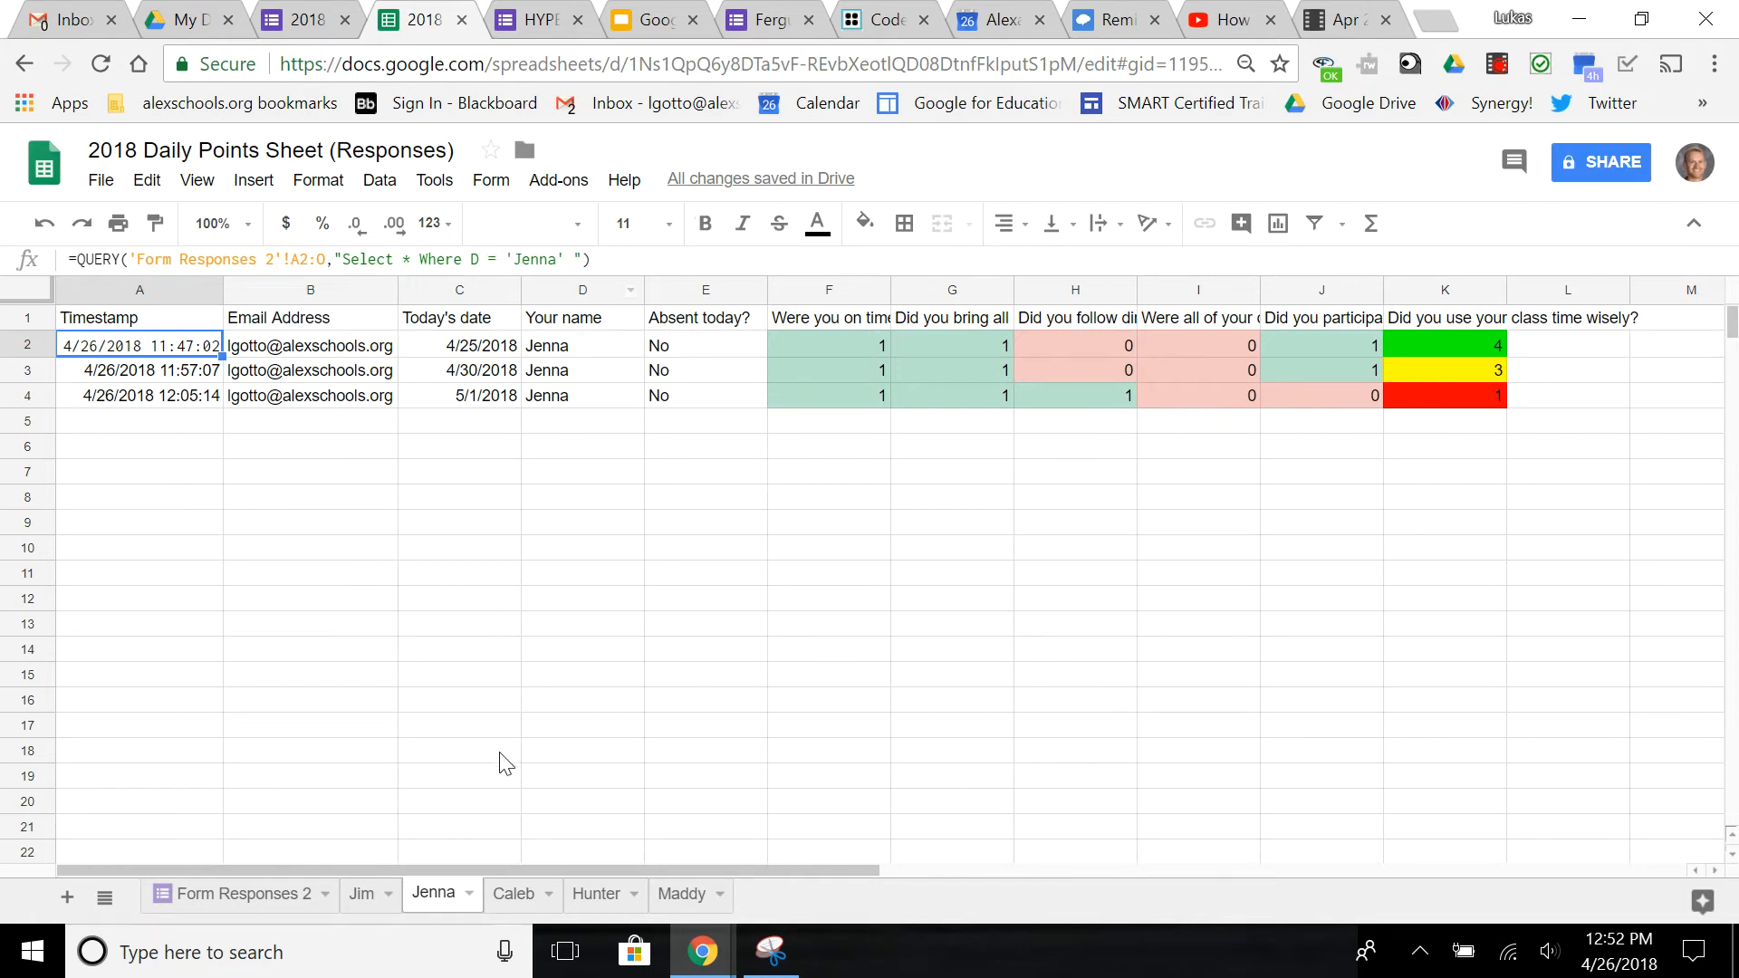
click(513, 895)
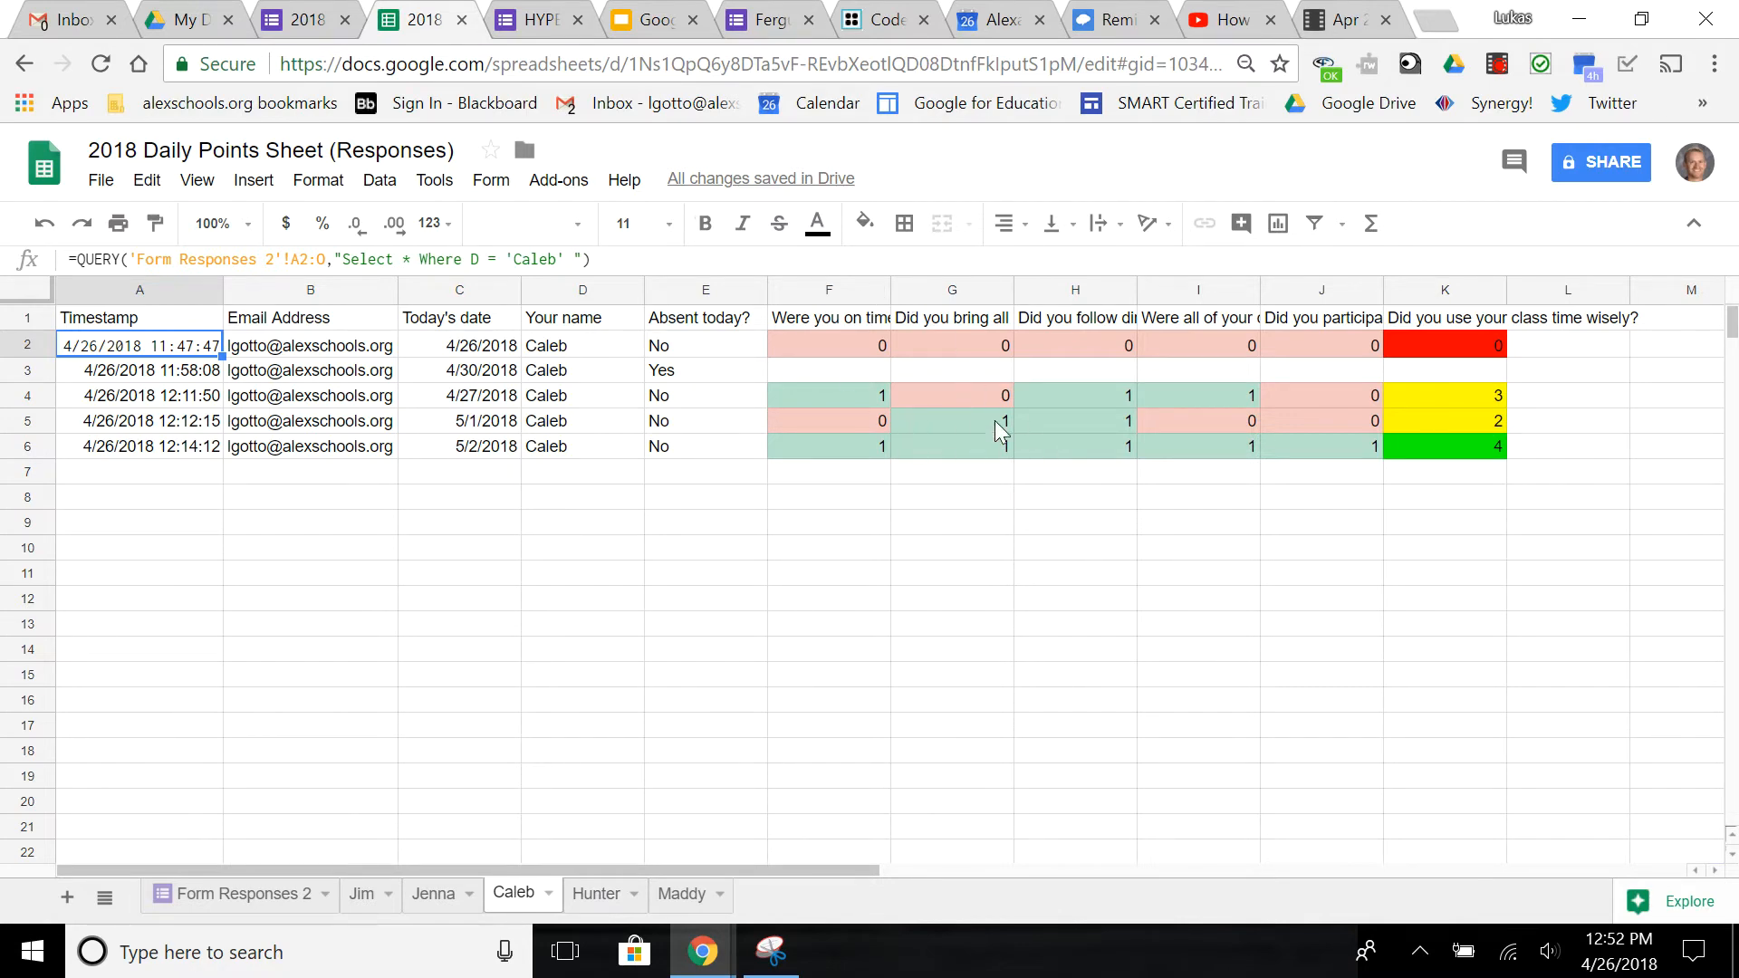
Start a conditional format rule on the first student's sheet and apply it to columns F:J.
click(359, 892)
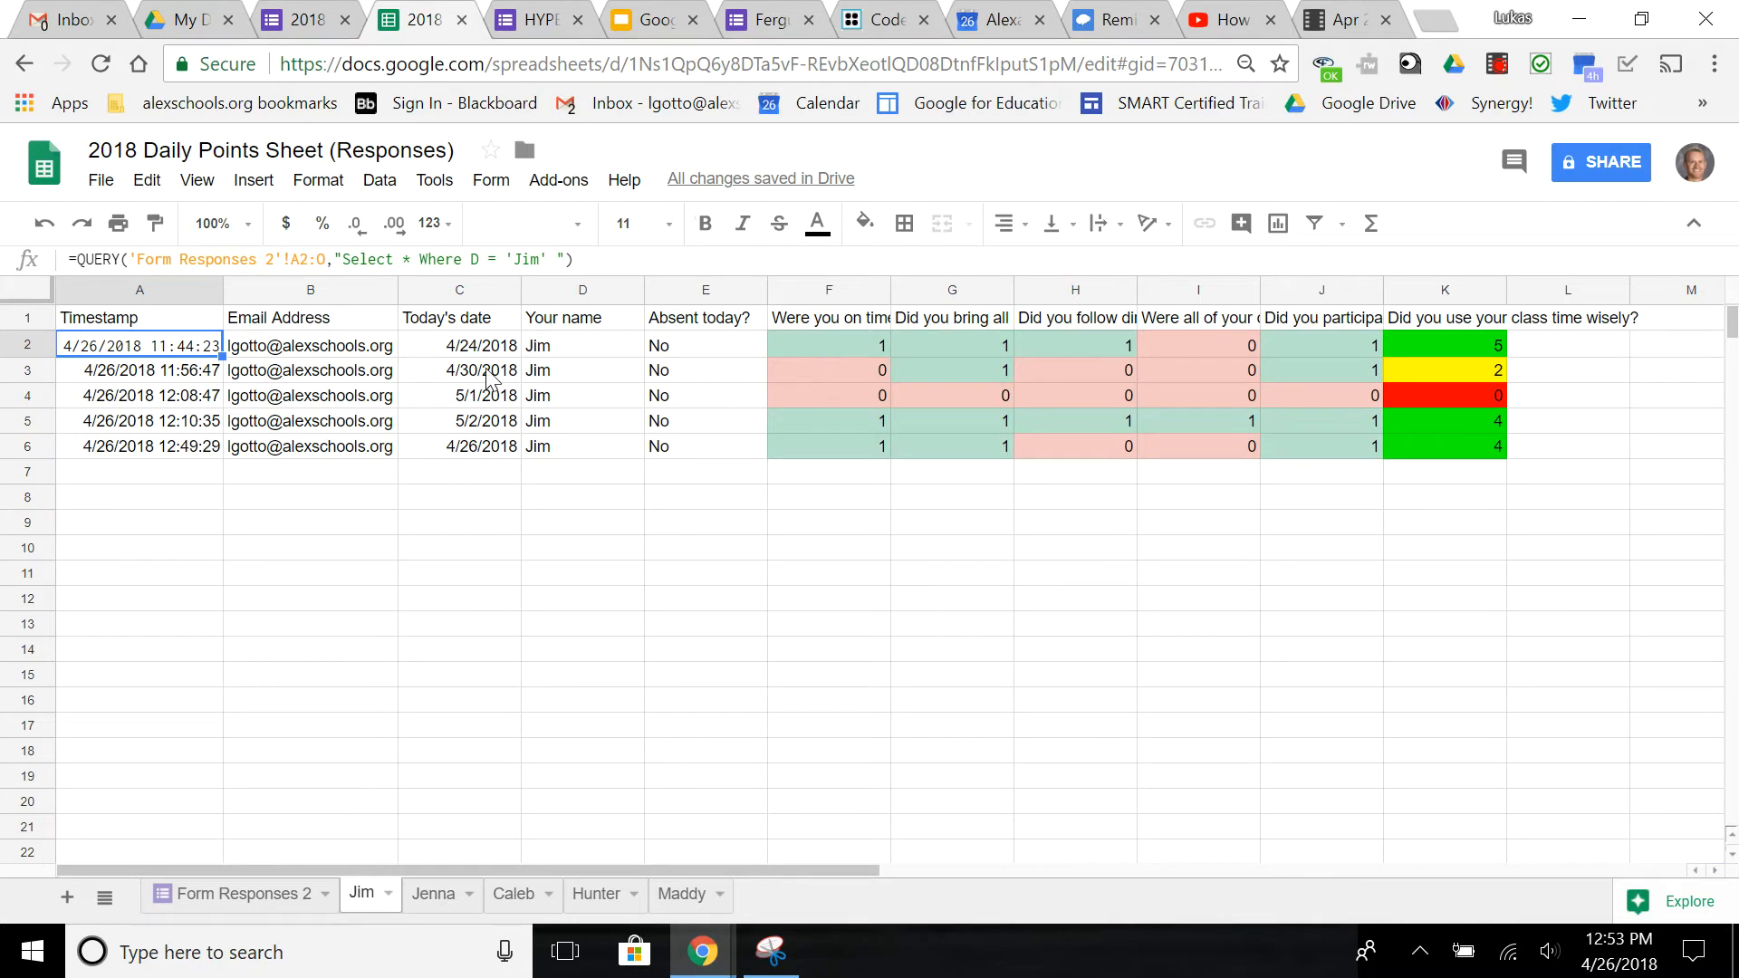
click(316, 187)
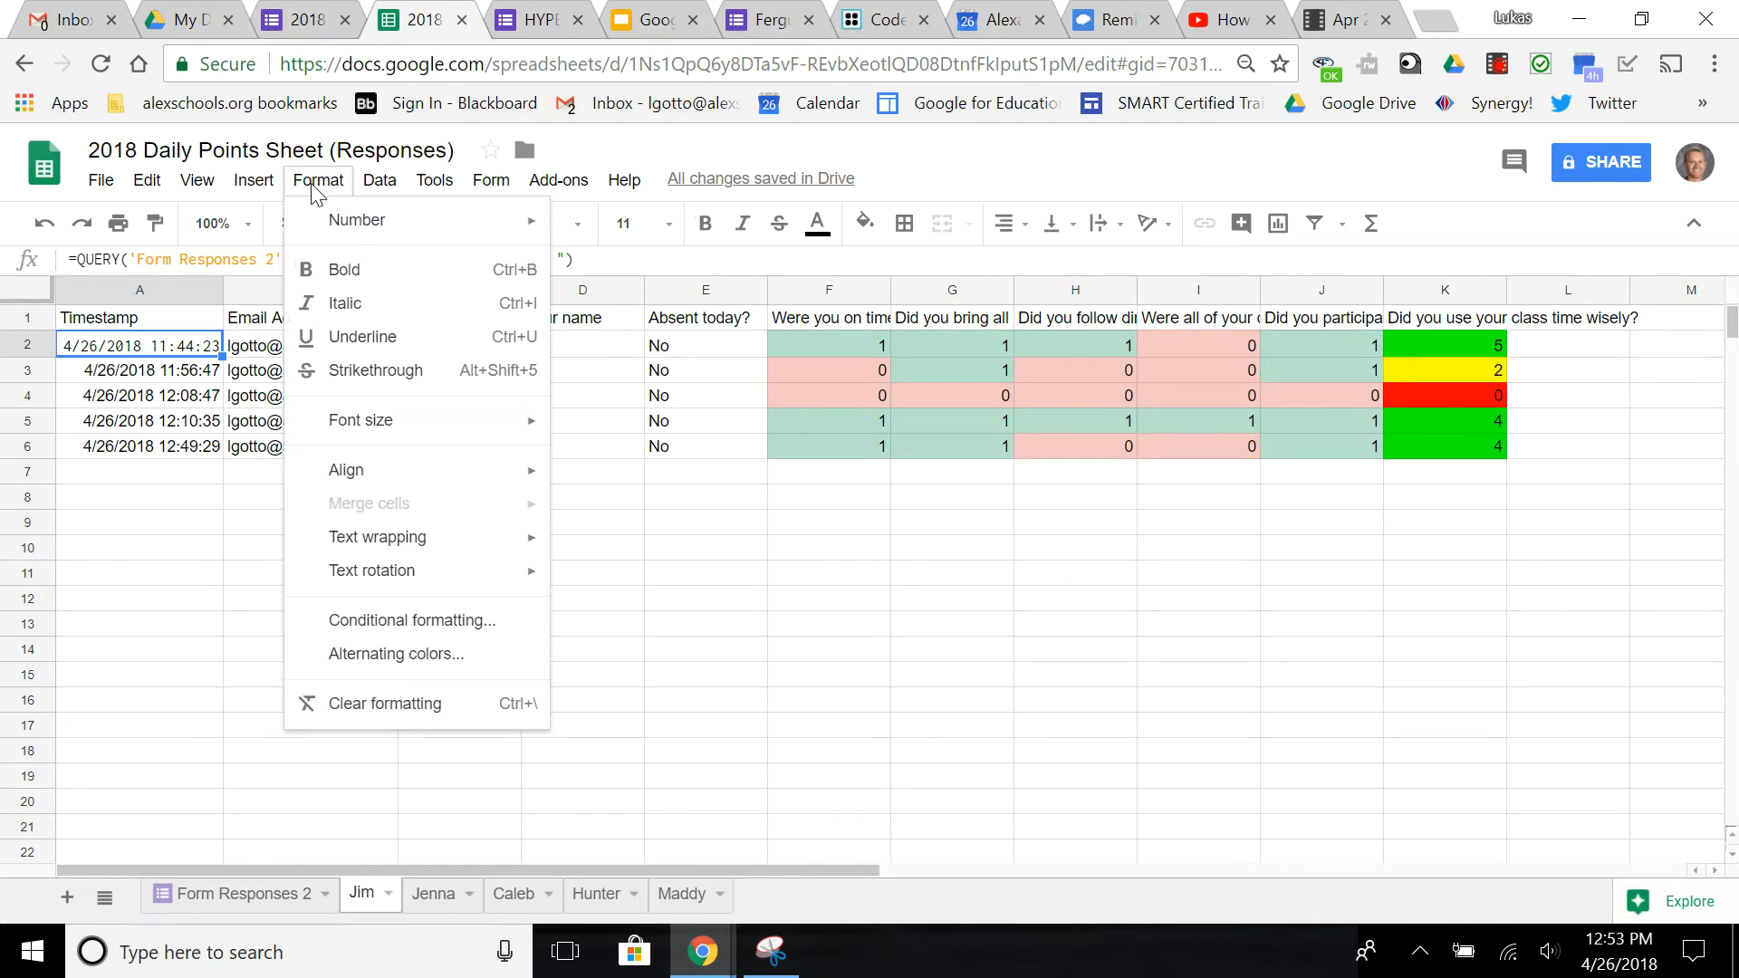
click(466, 631)
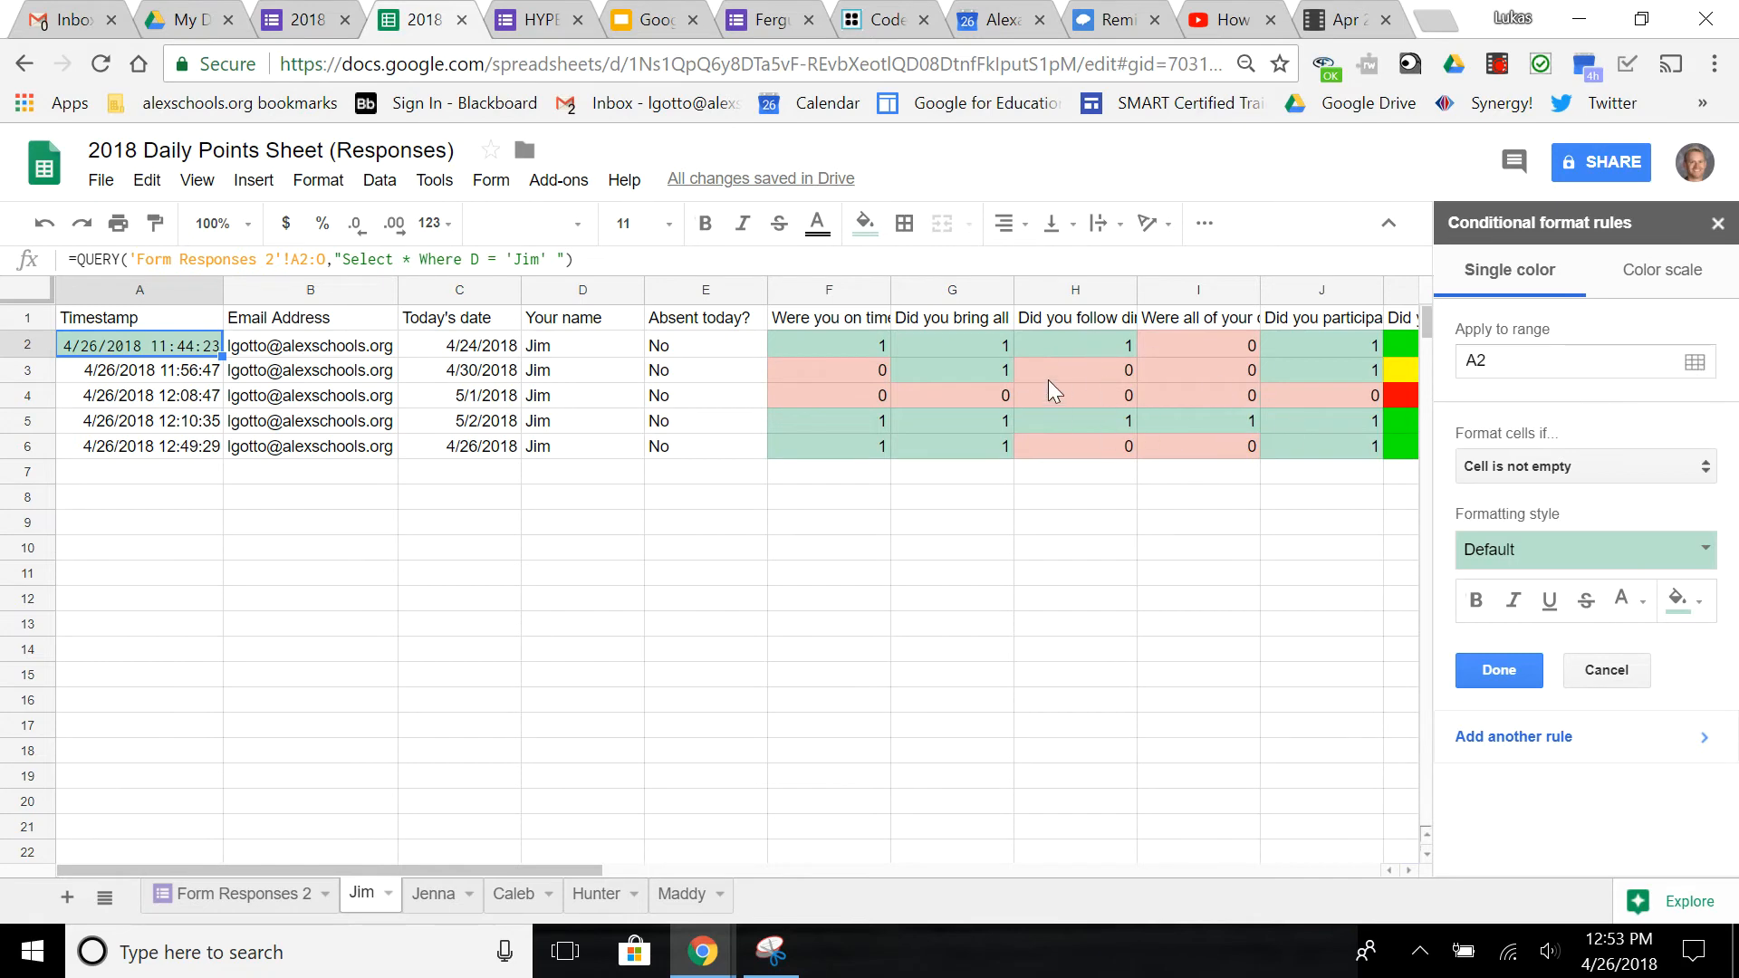
click(1695, 363)
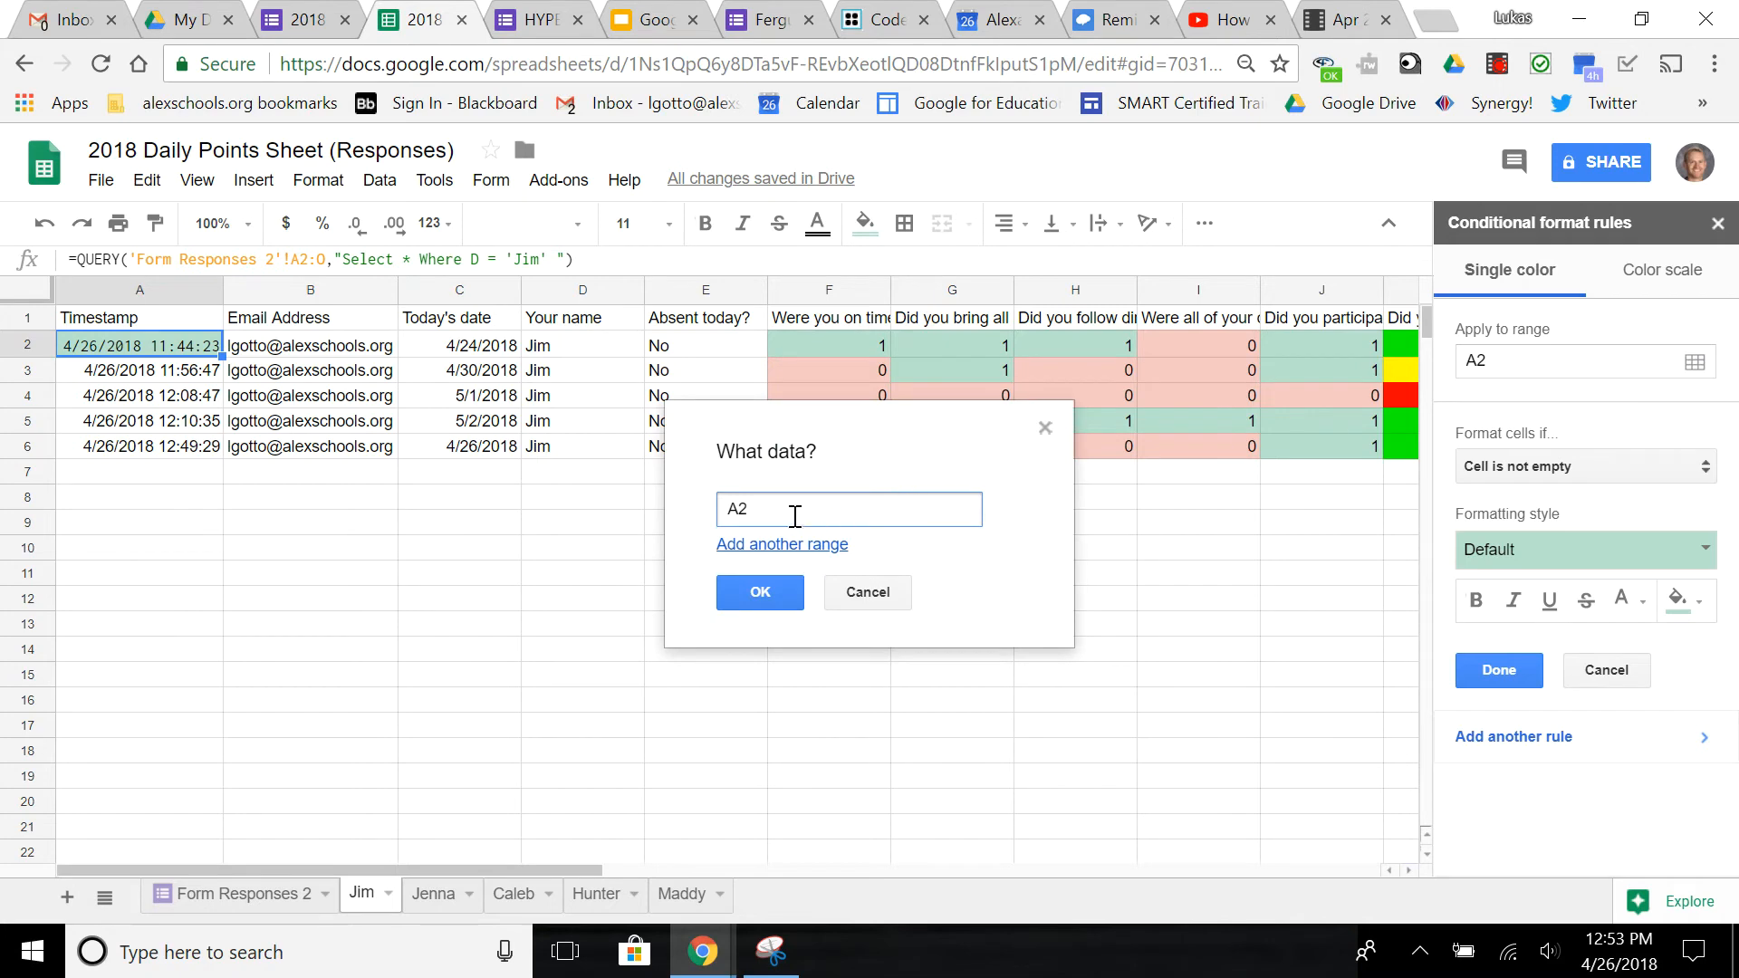
drag(809, 290, 1305, 290)
click(759, 598)
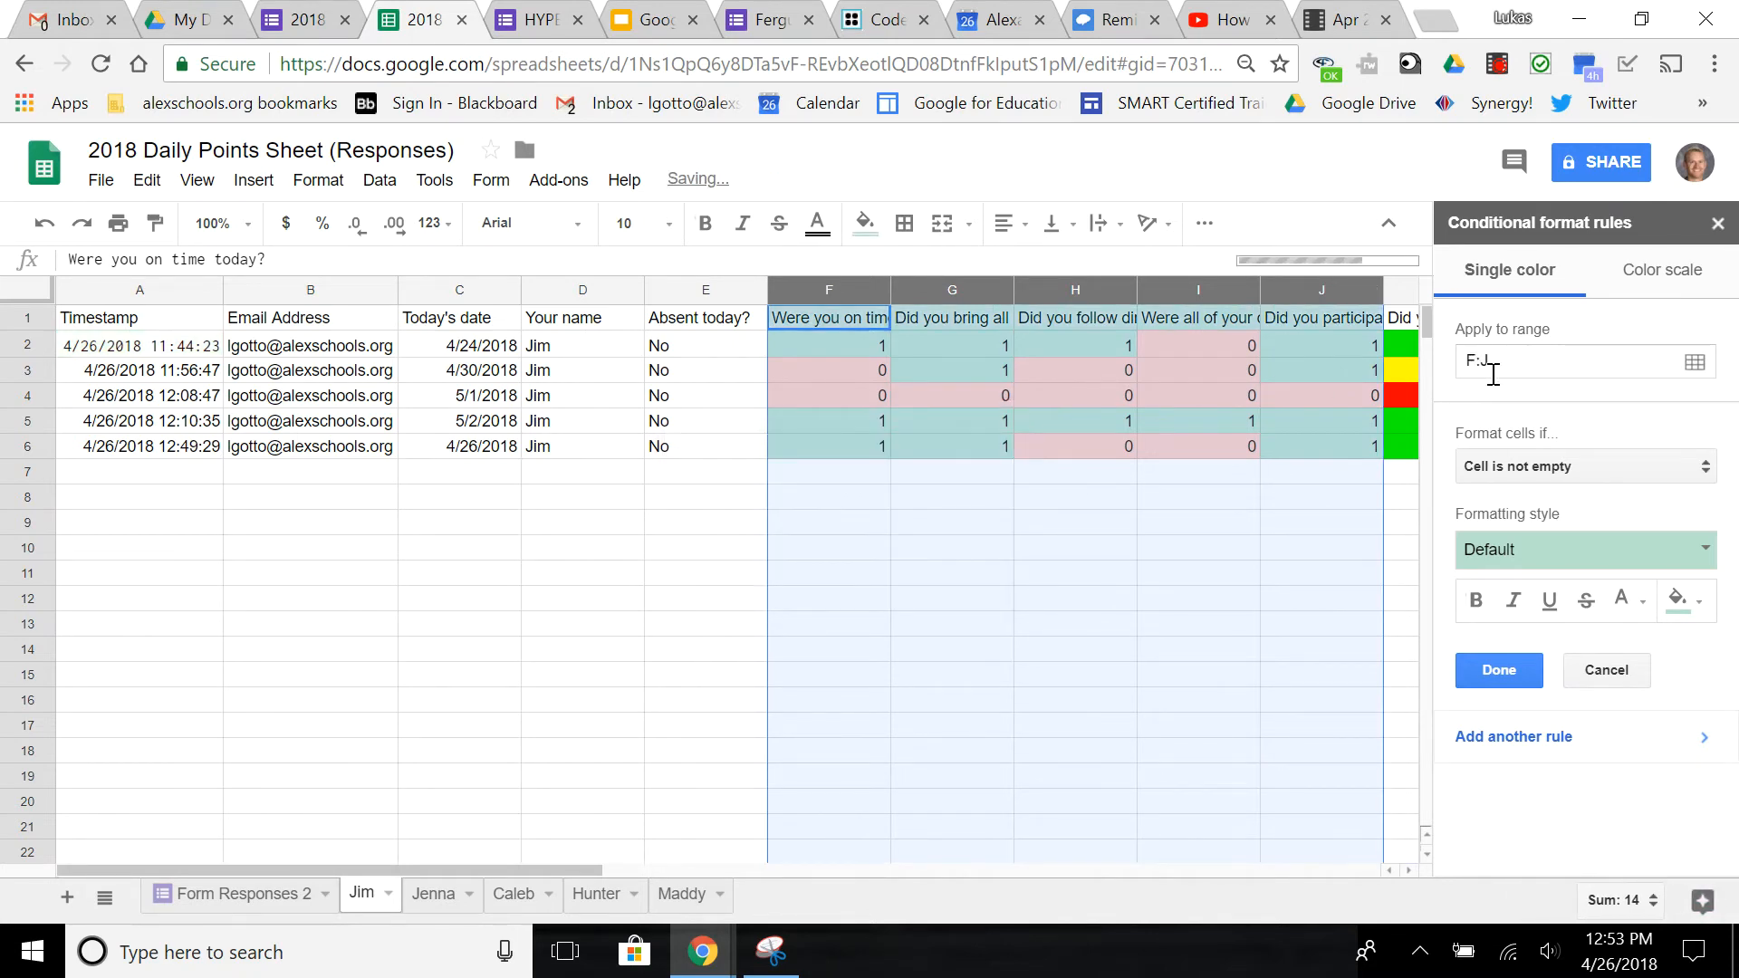
Set the conditional format rule's condition to "Text is exactly" with the value 0.
click(1701, 467)
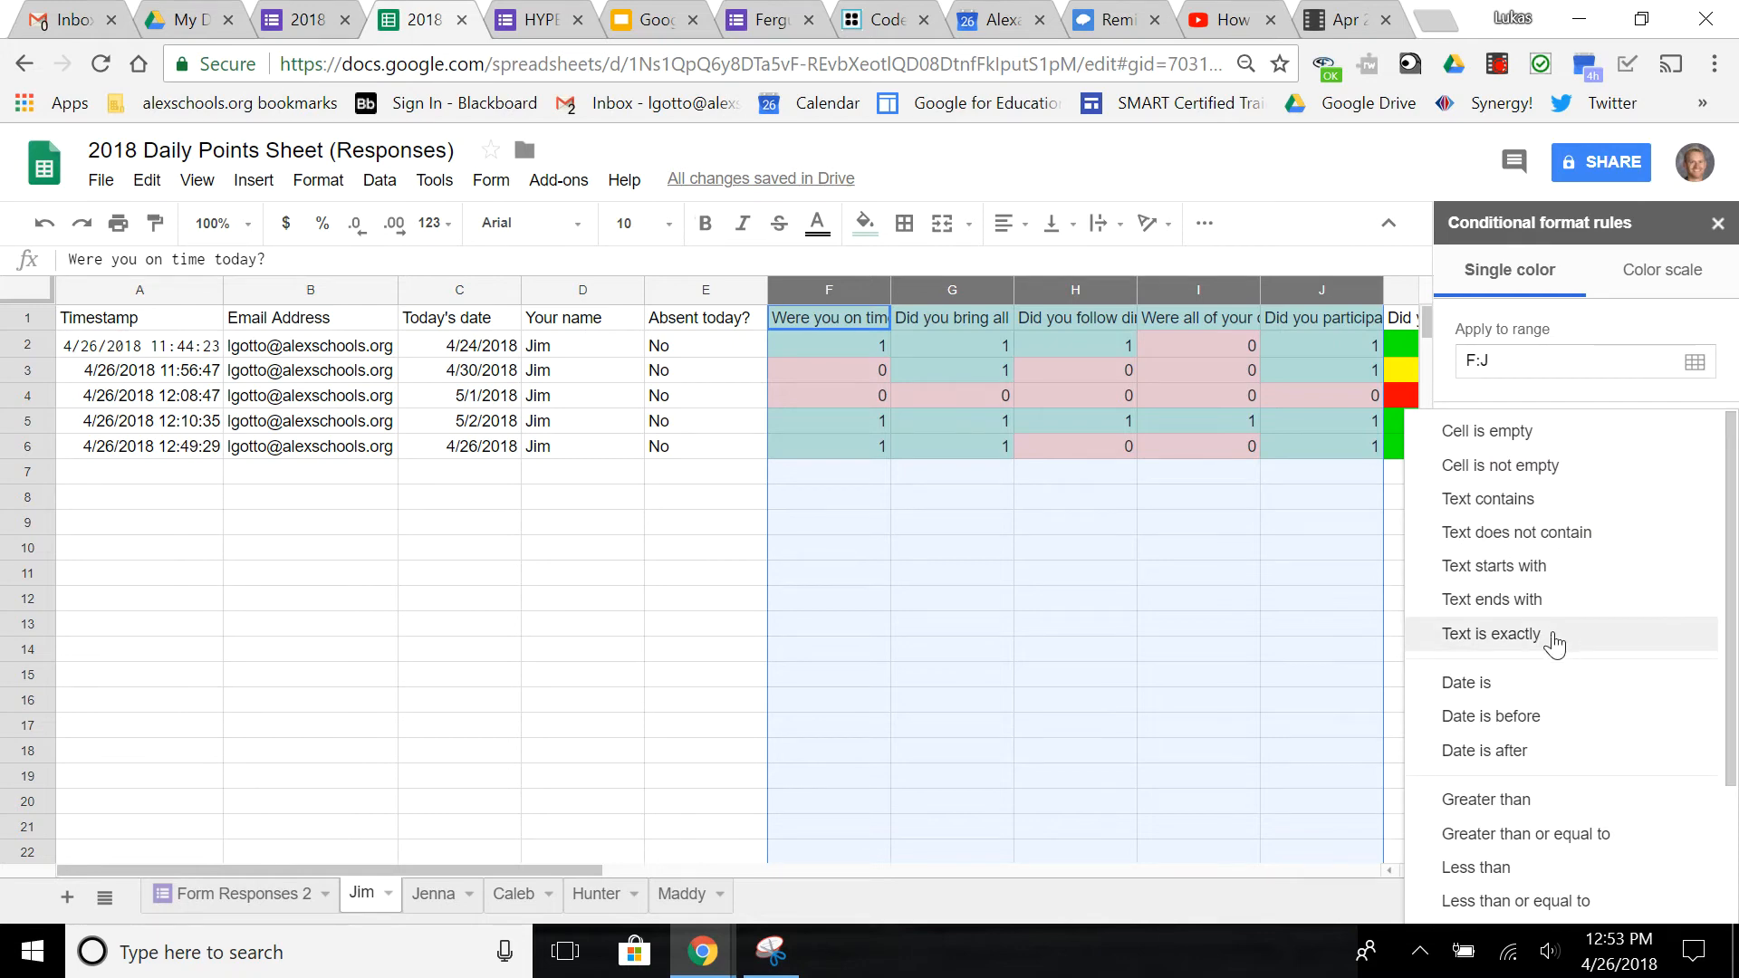
click(1524, 645)
click(1528, 509)
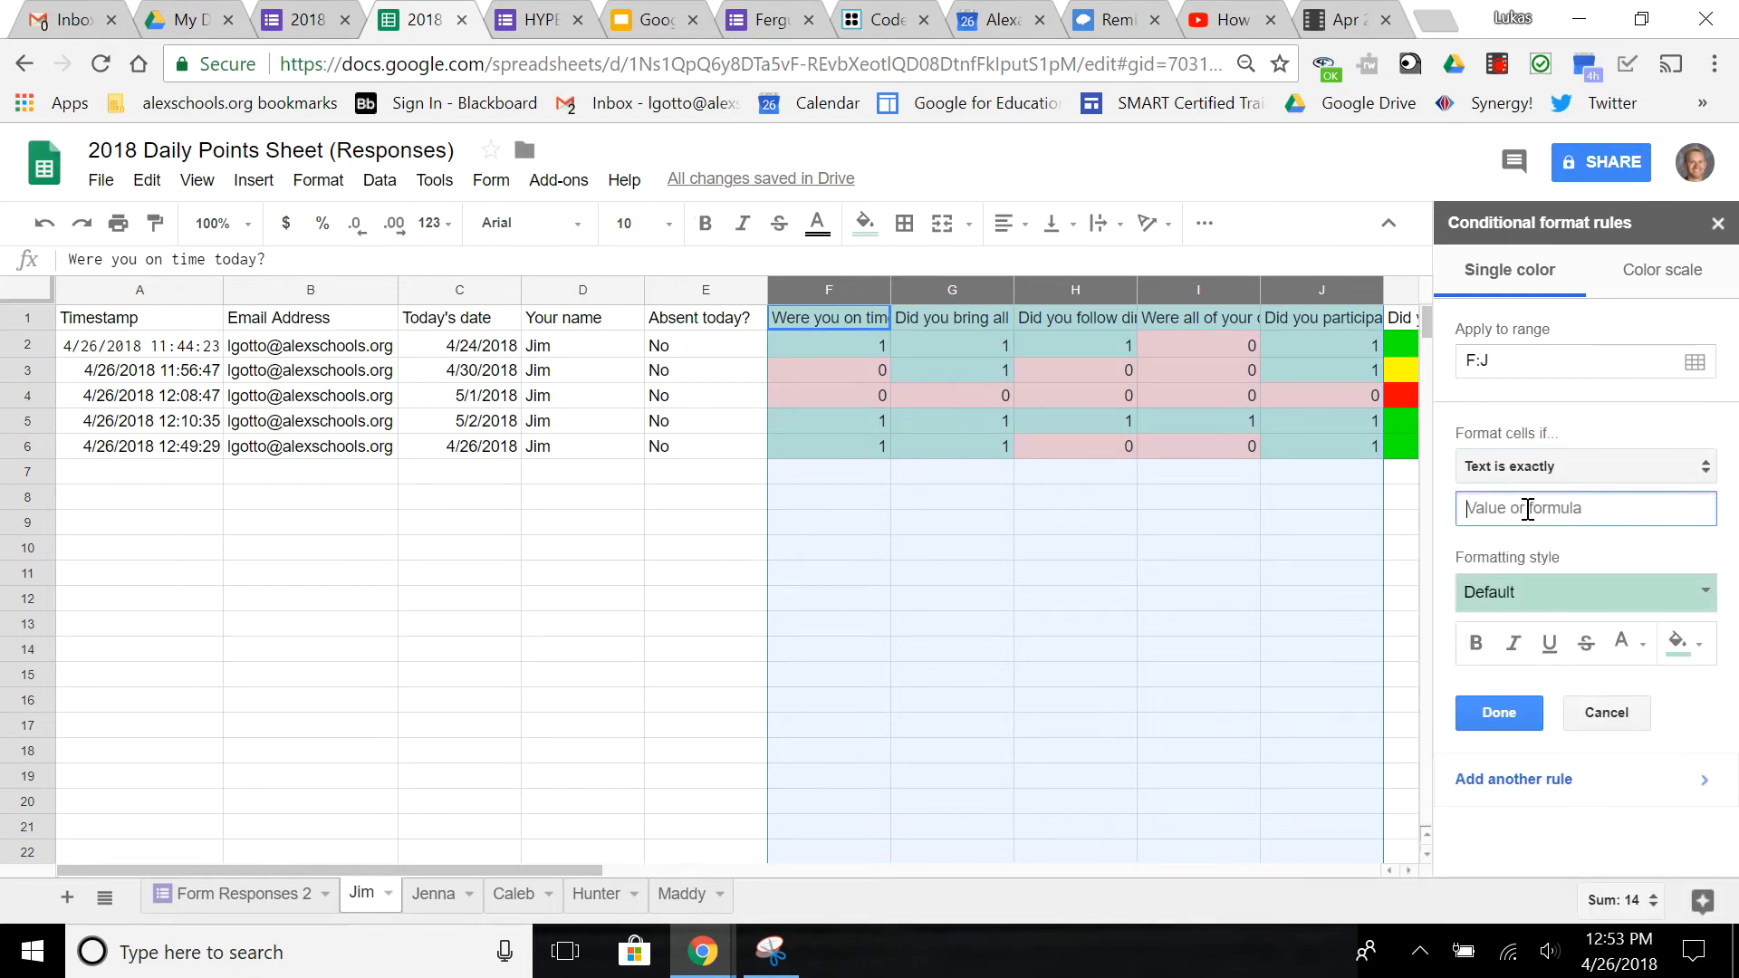
text(0)
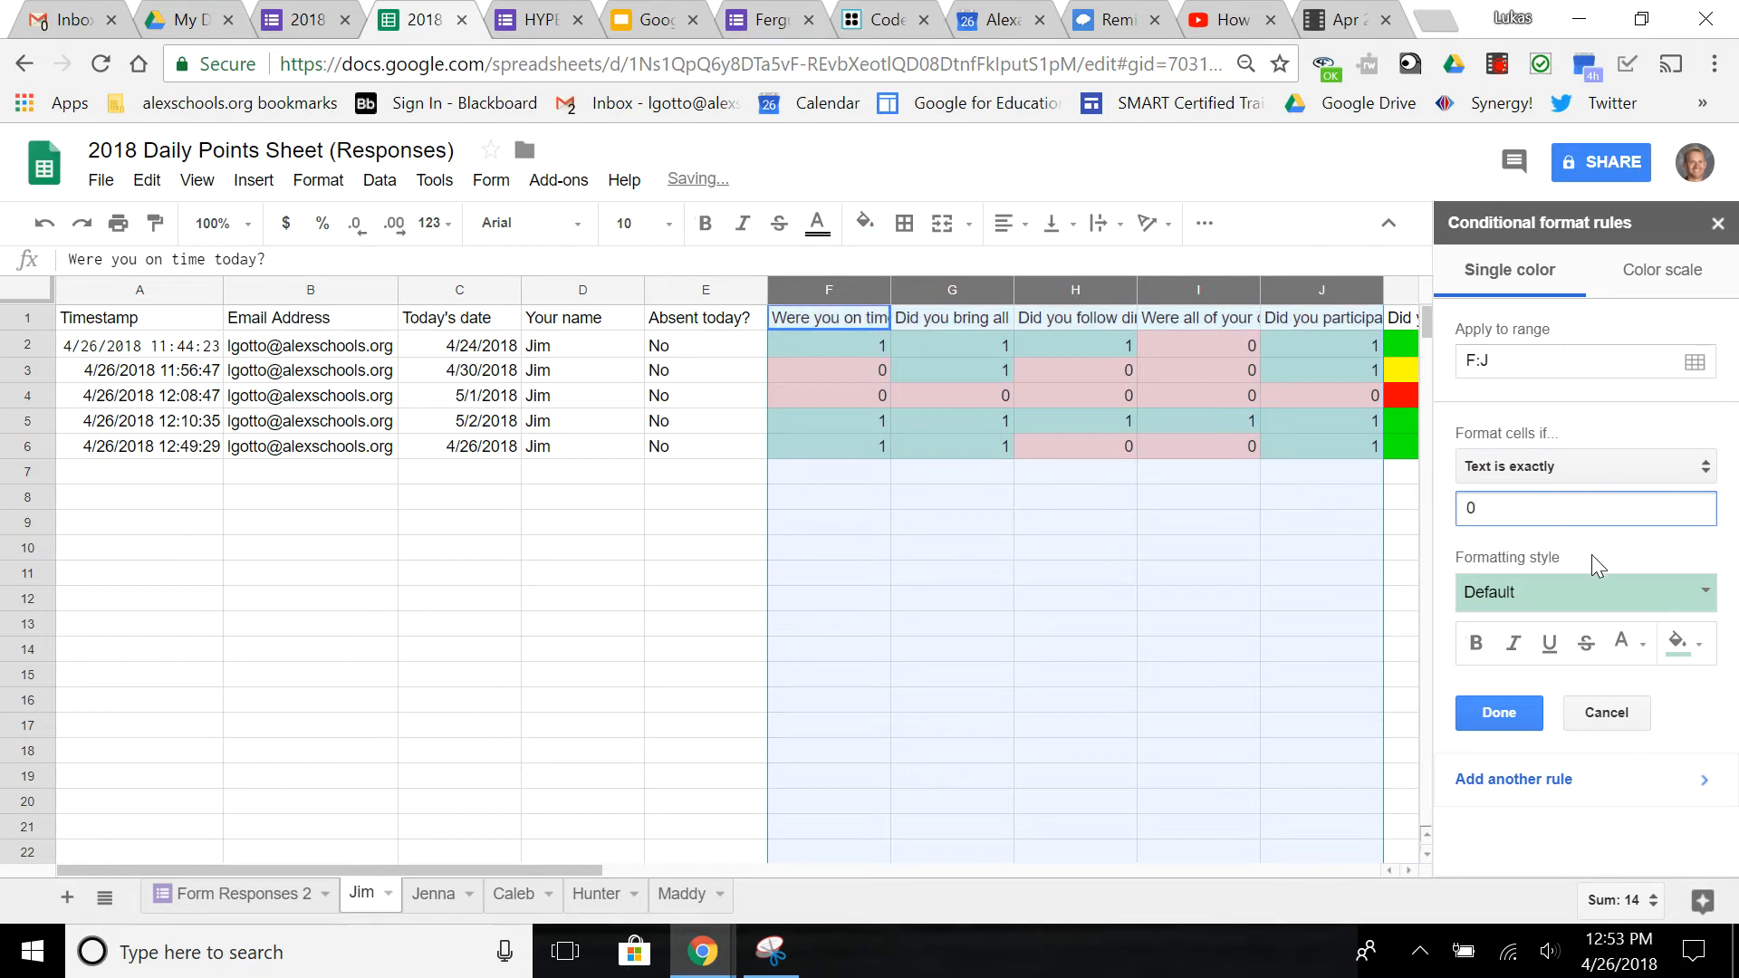
Give the conditional format rule for value 0 on columns F:J the red background style.
click(1700, 606)
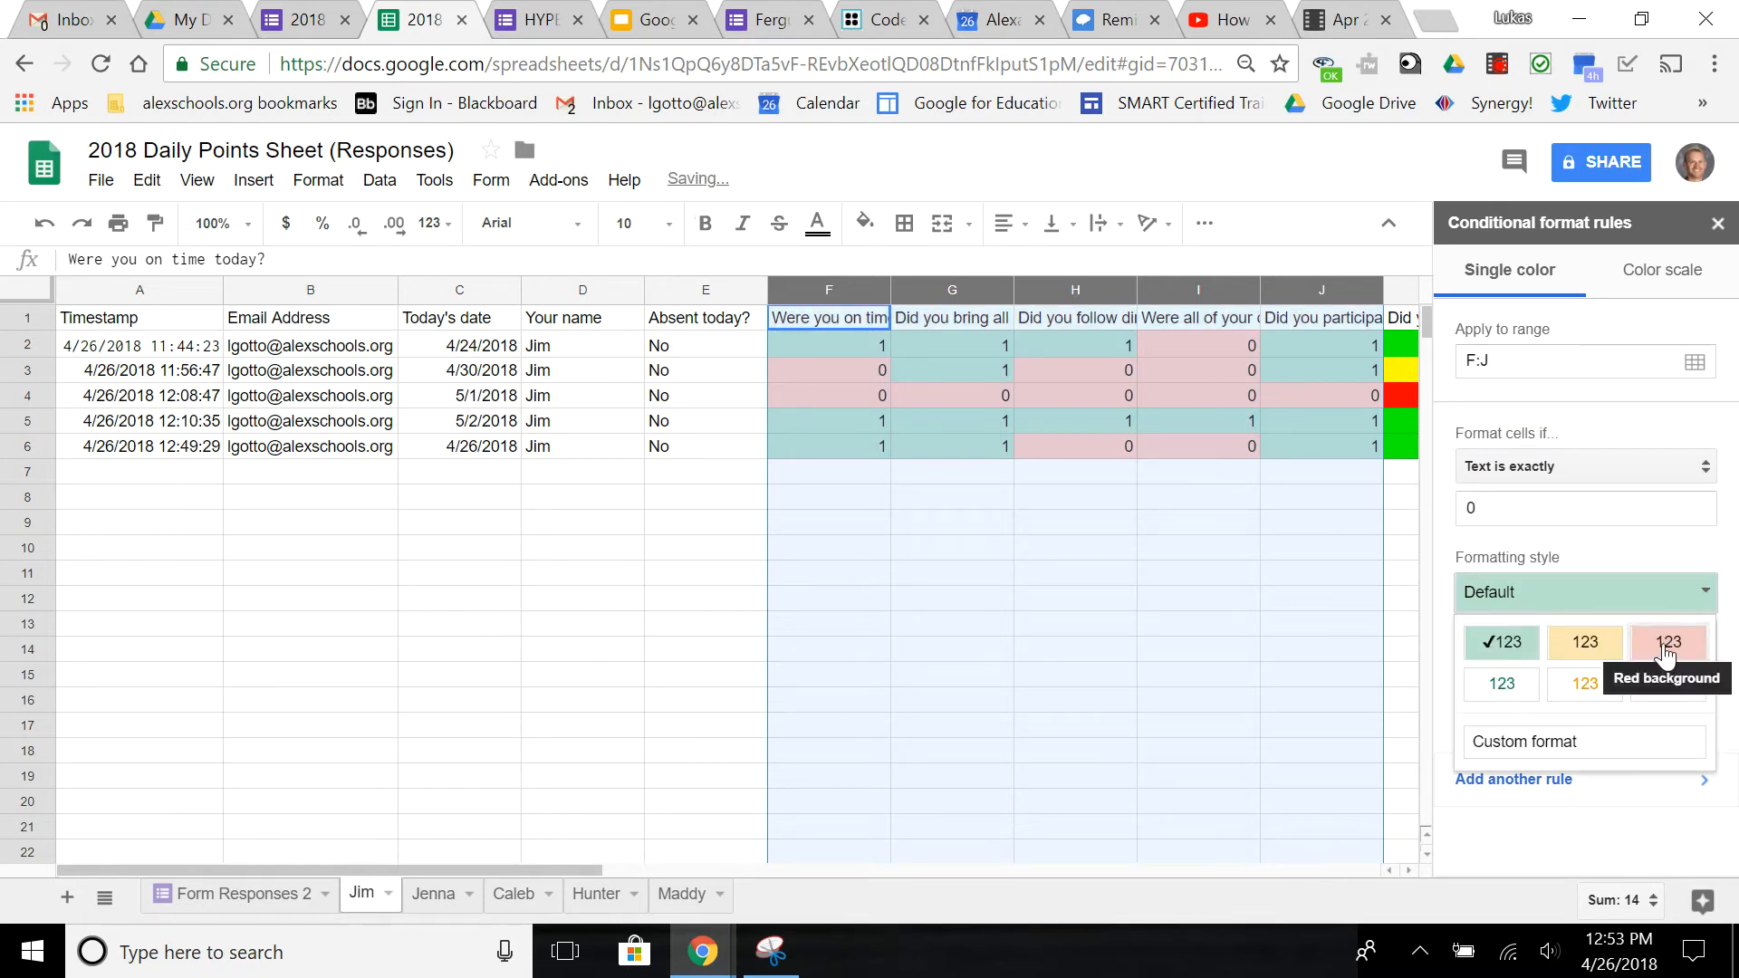
click(1664, 644)
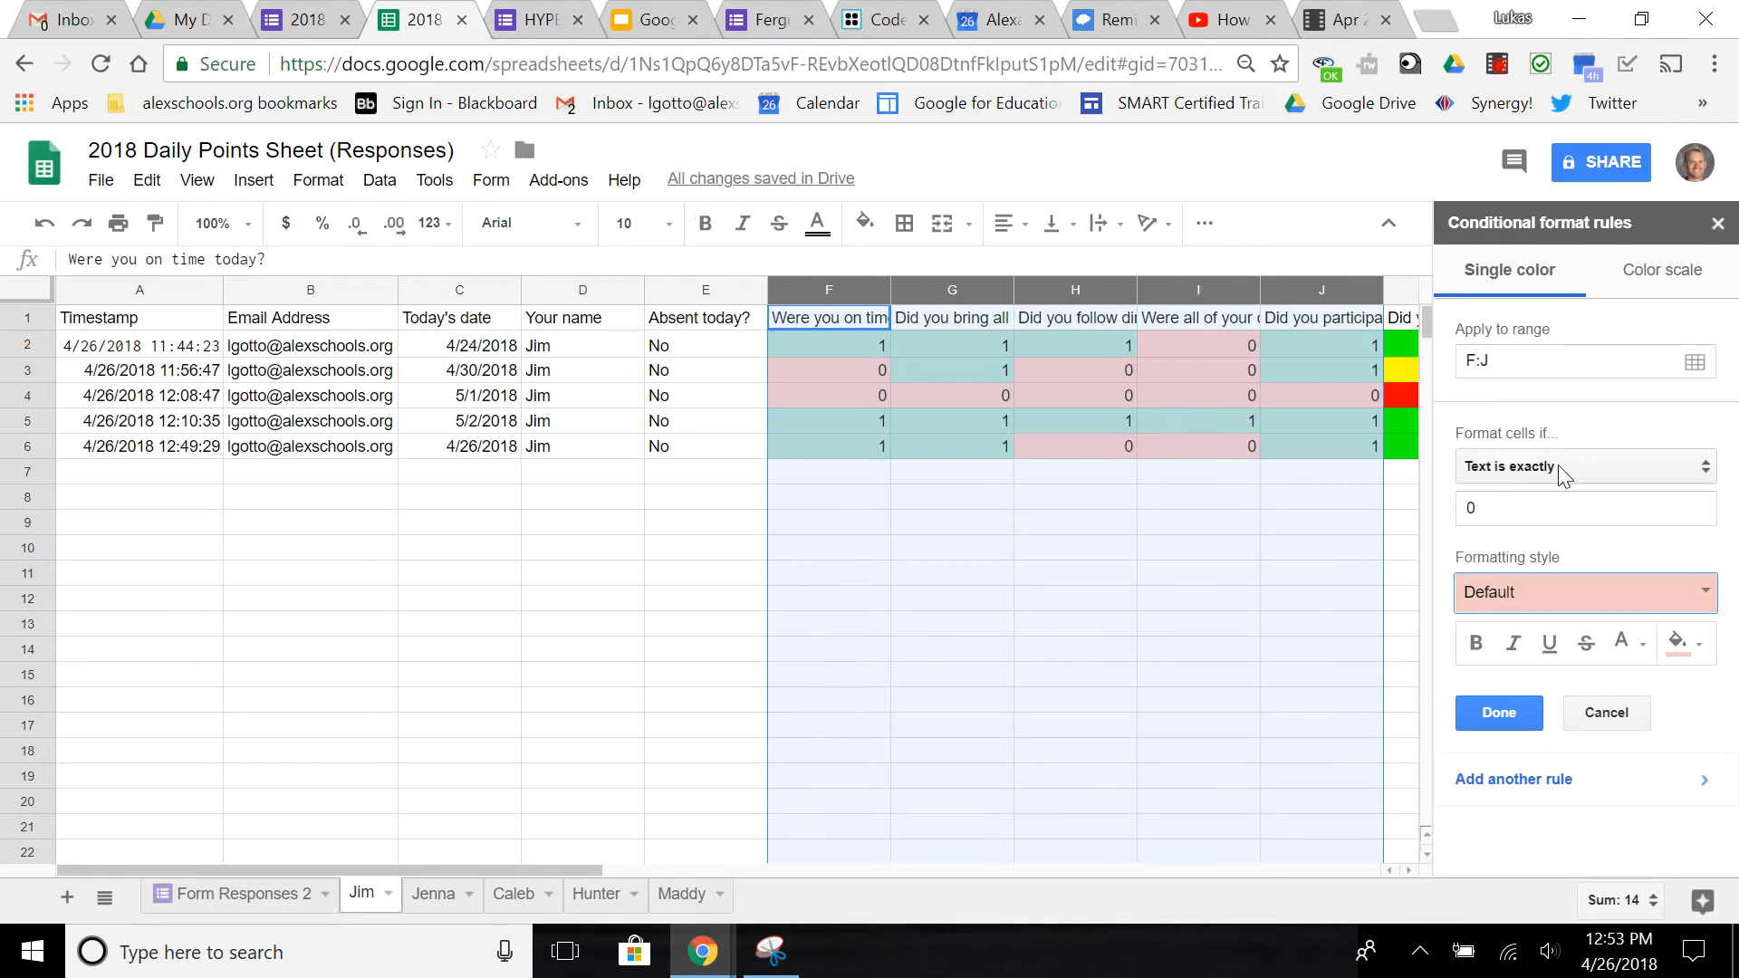
Change the rule's matching value to 1 and its formatting style to the green background.
click(1509, 521)
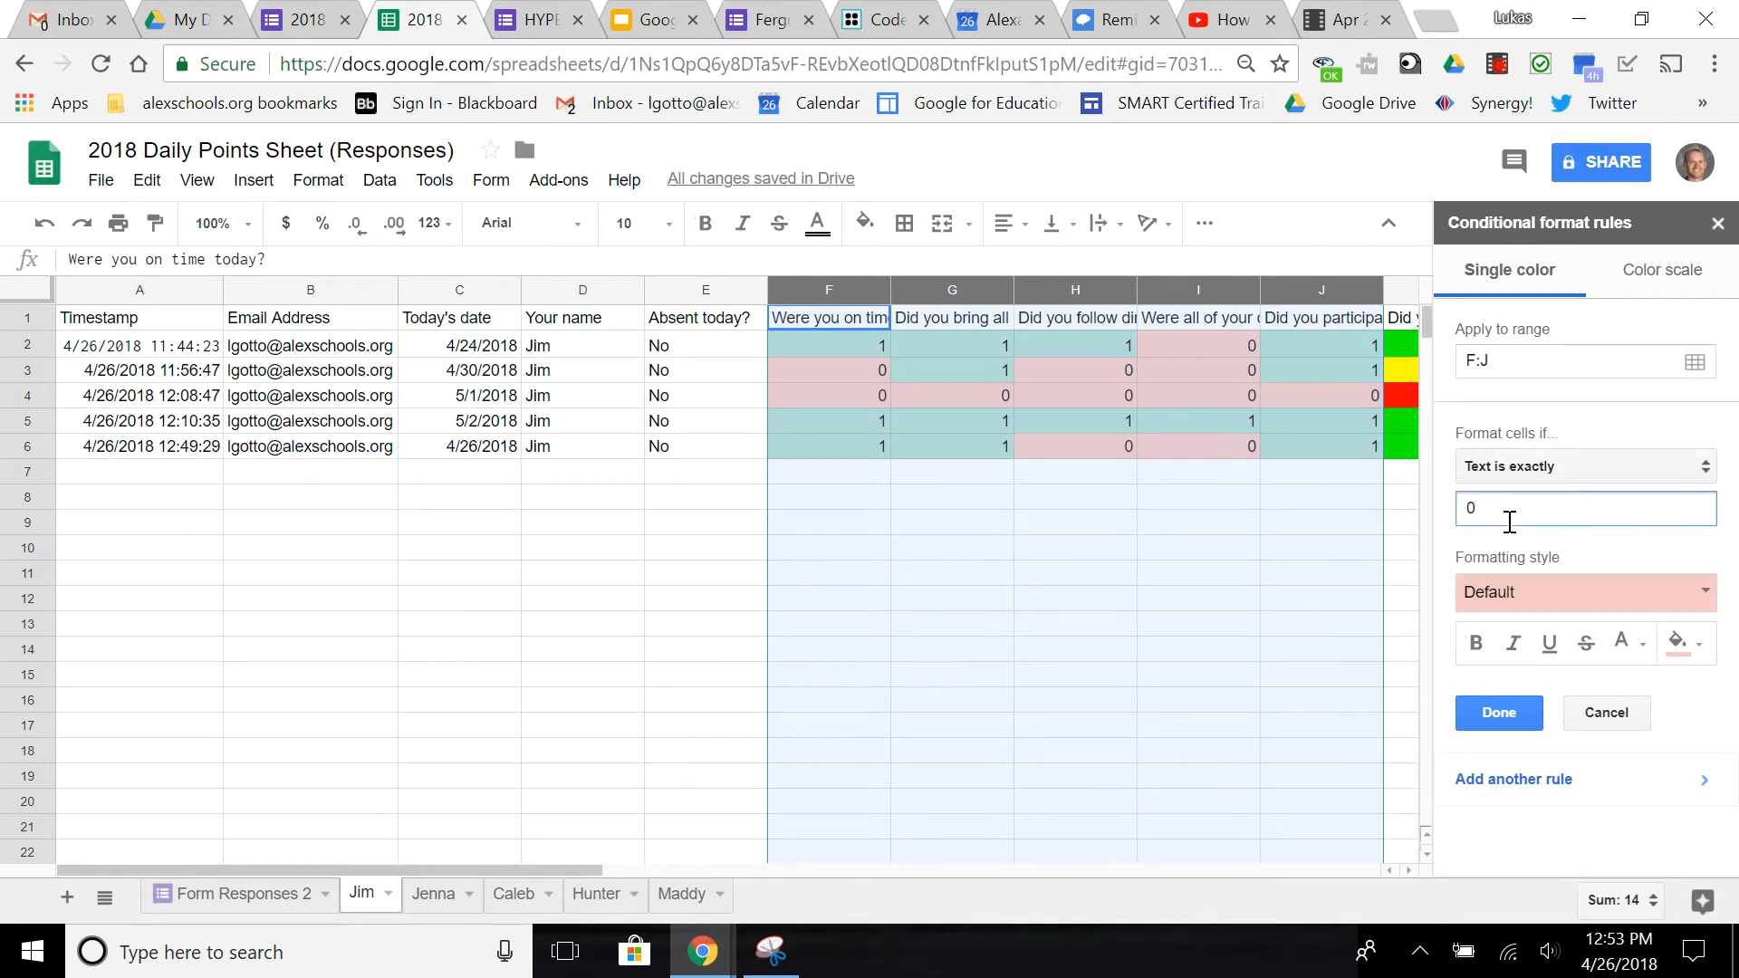
key(BackSpace)
text(1)
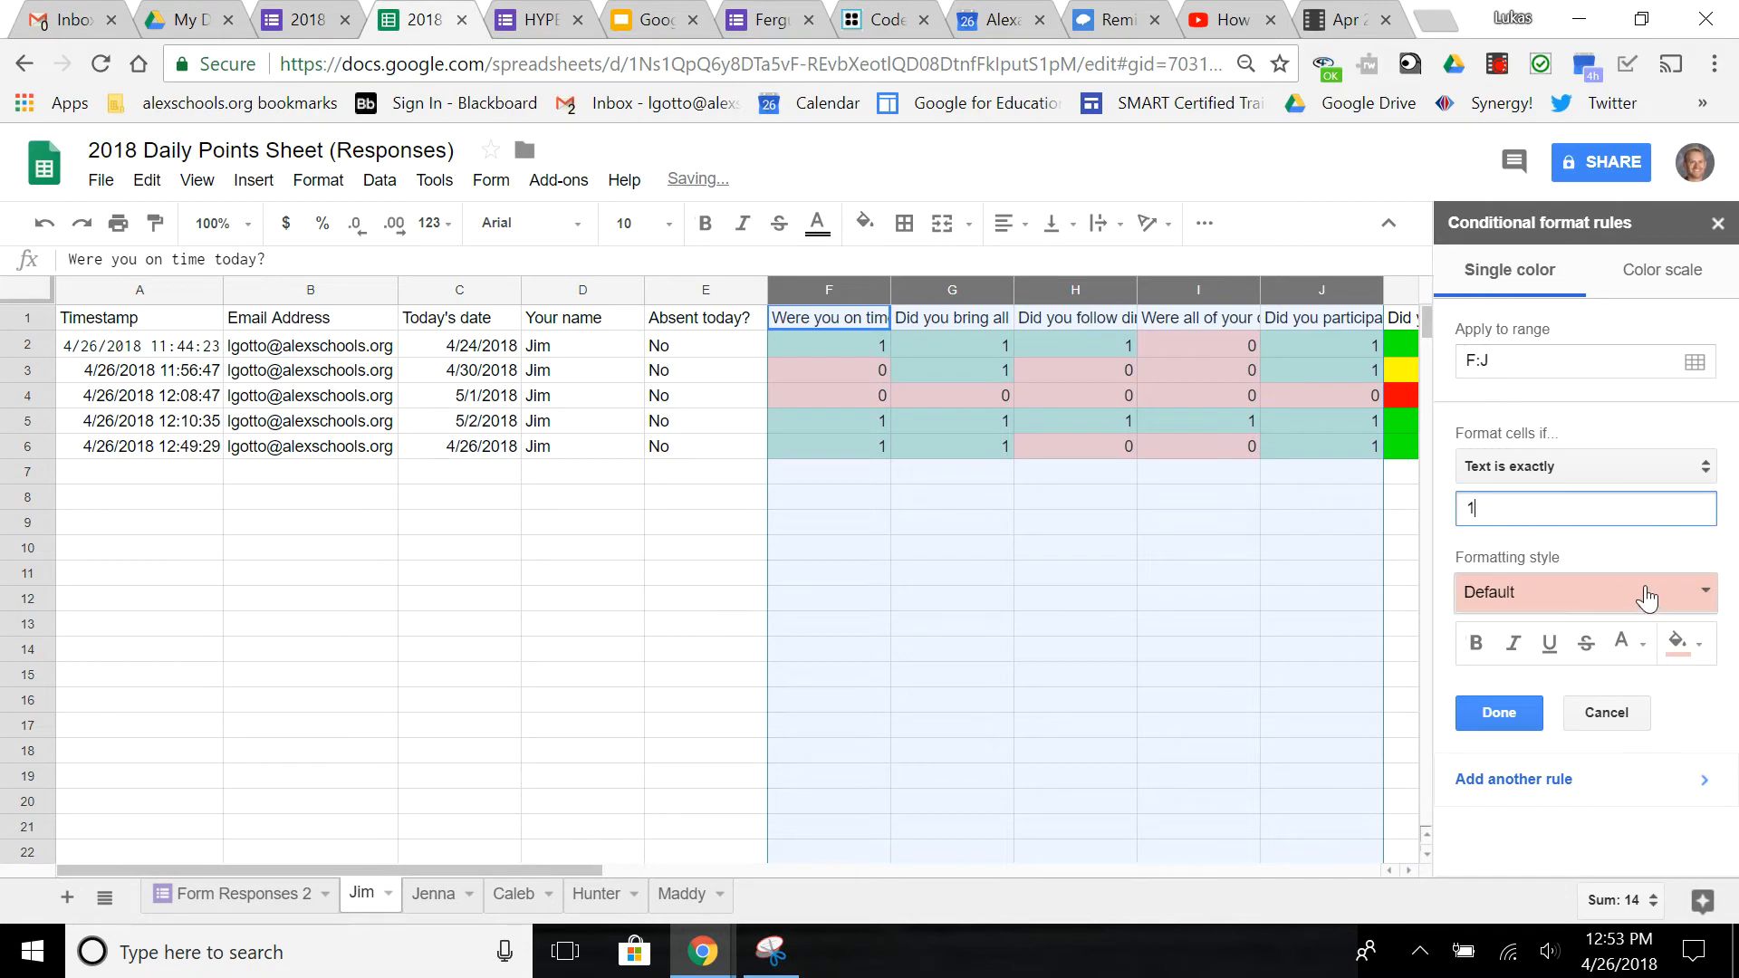
click(1646, 597)
click(1499, 646)
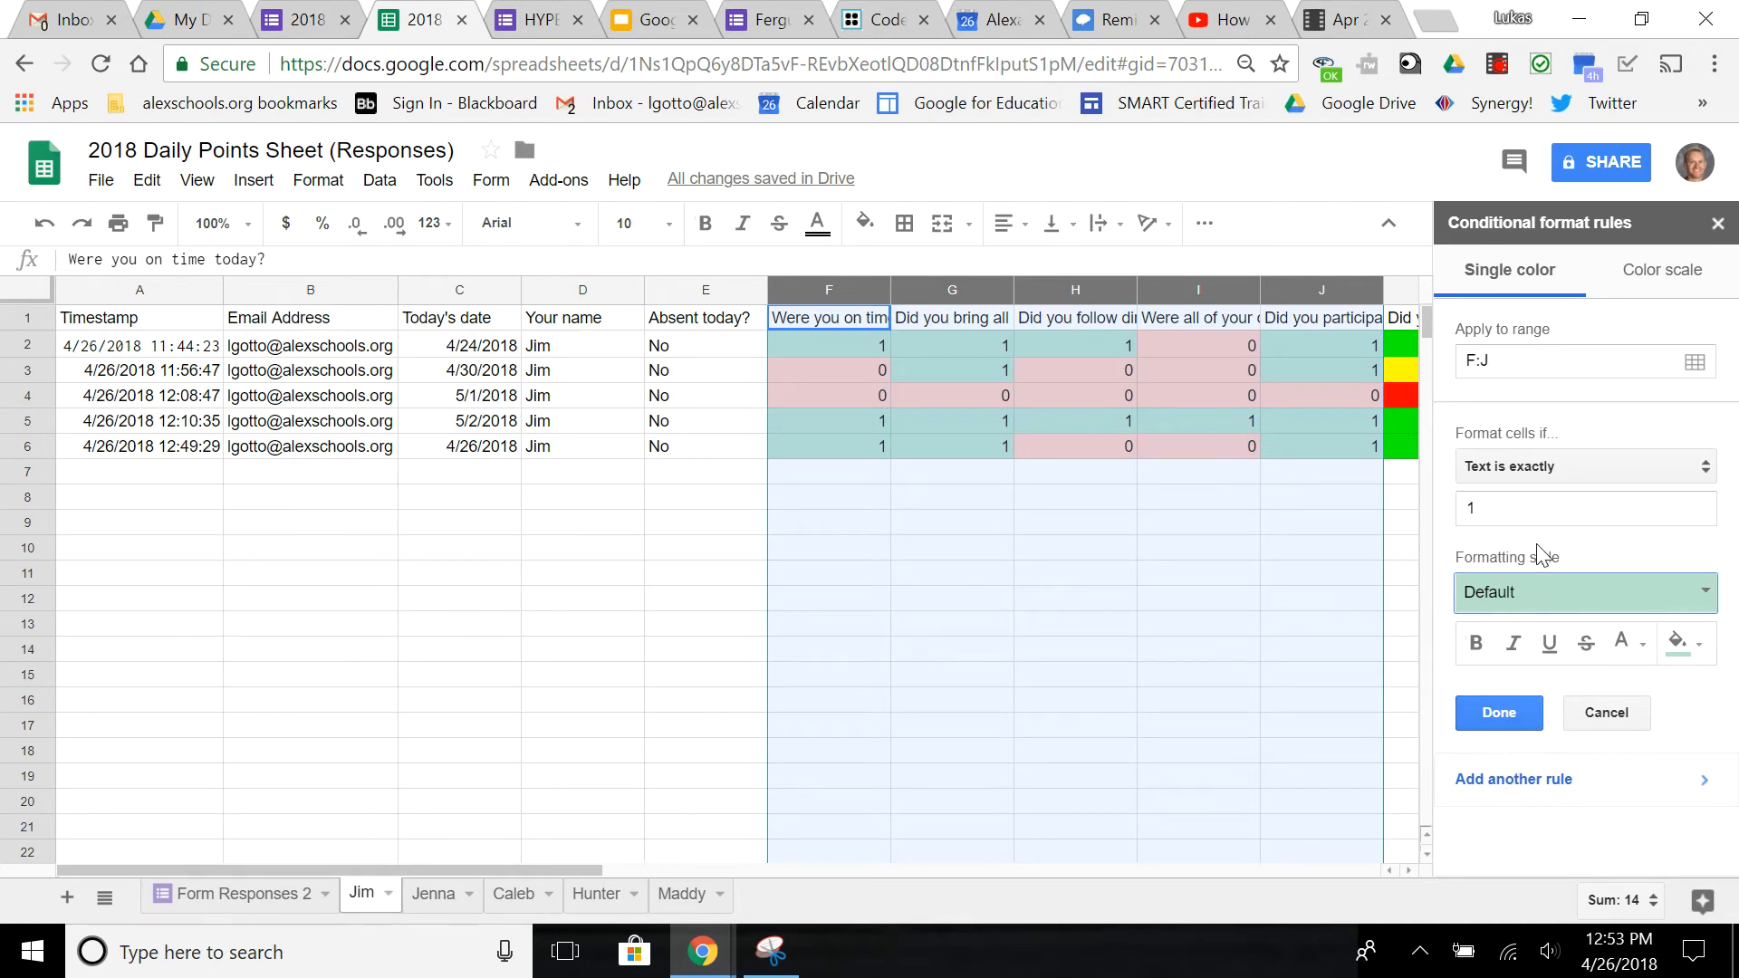
Return the rule's matching value to 0 with the red background style, and close the conditional format rules.
click(1494, 508)
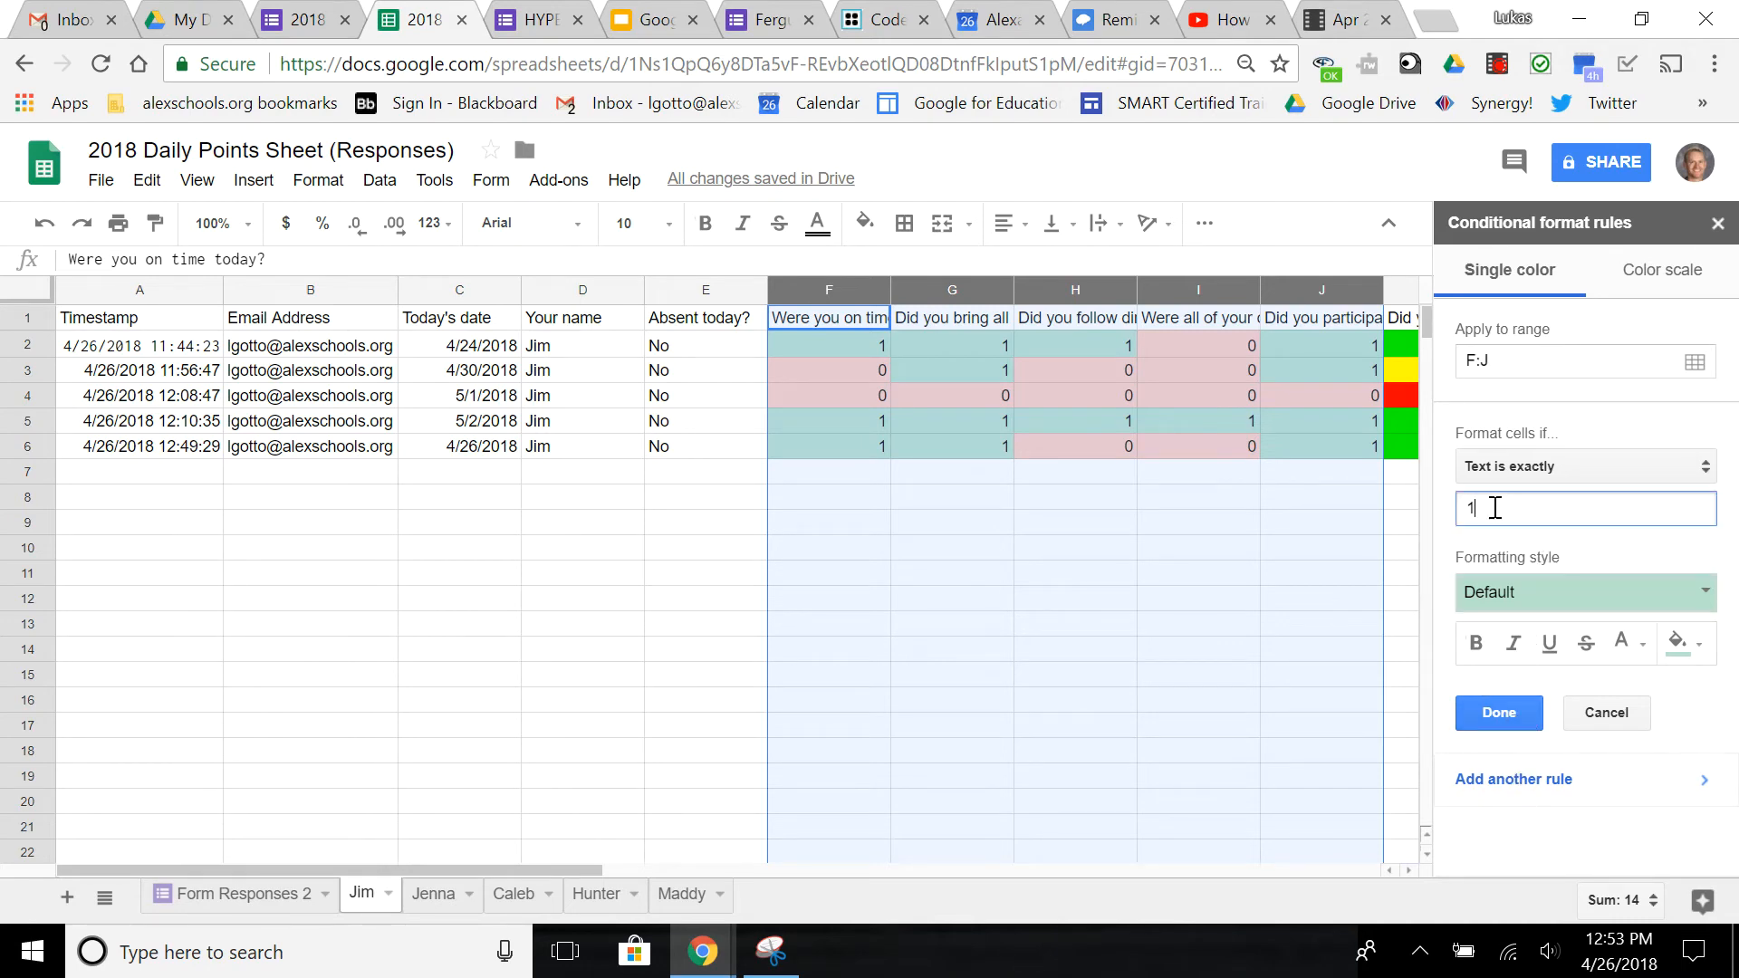
key(BackSpace)
text(0)
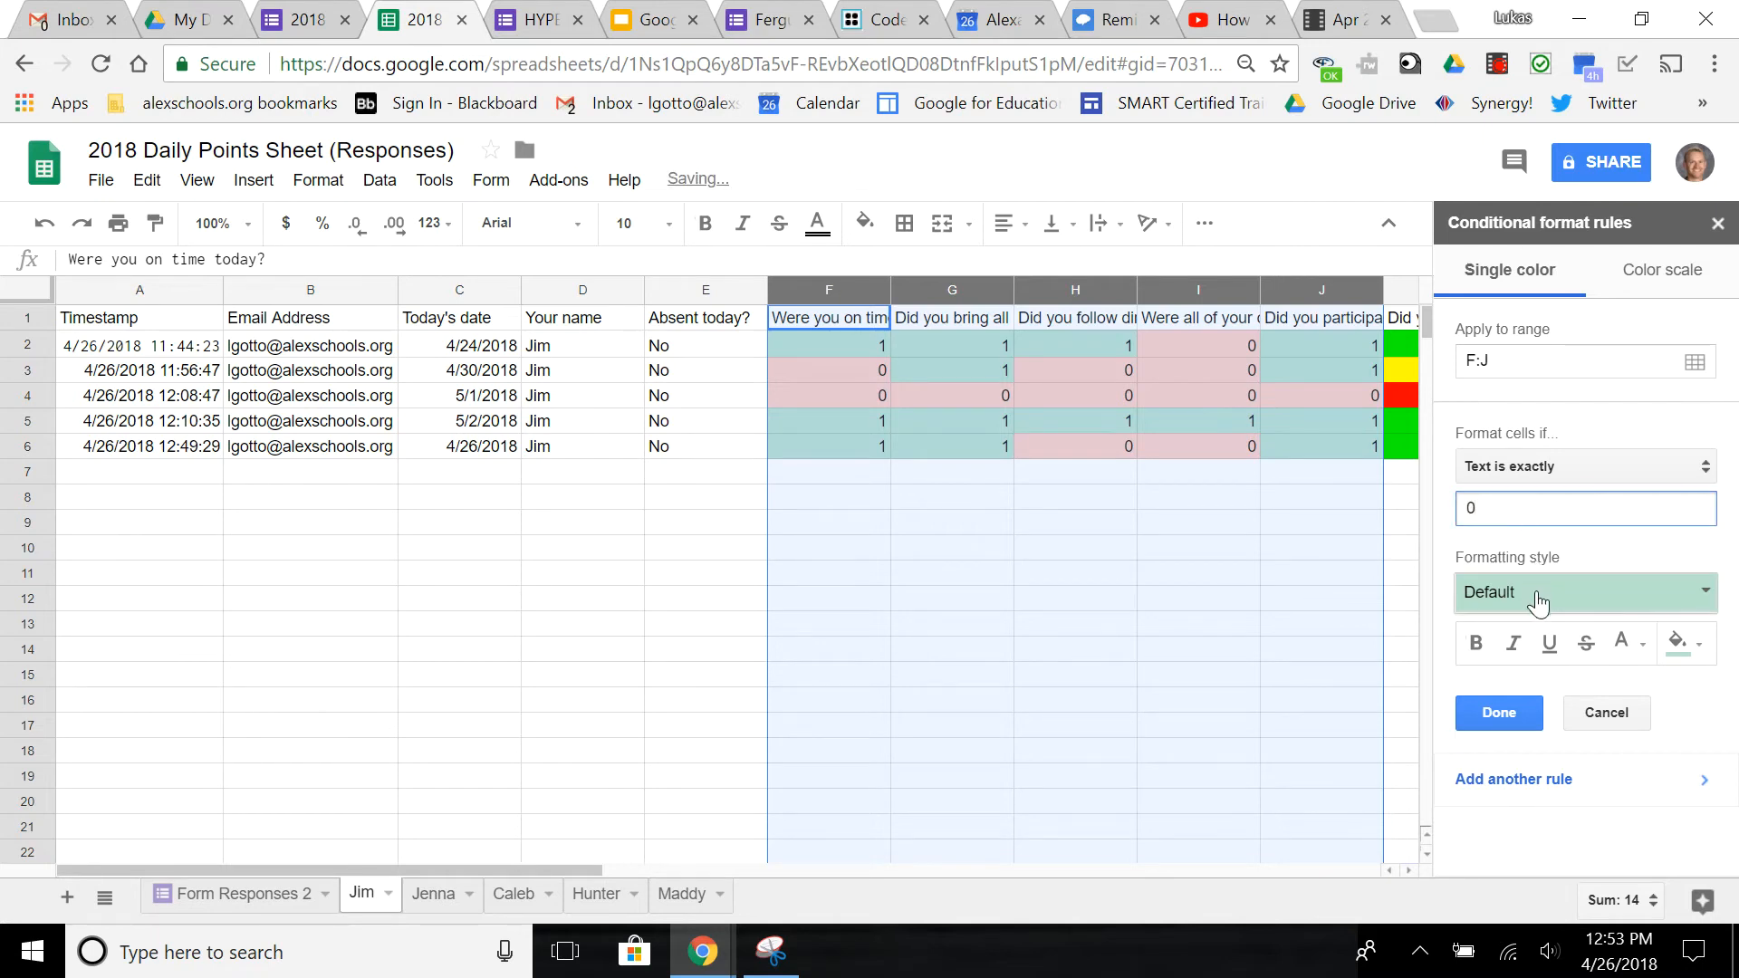
click(1537, 593)
click(1662, 643)
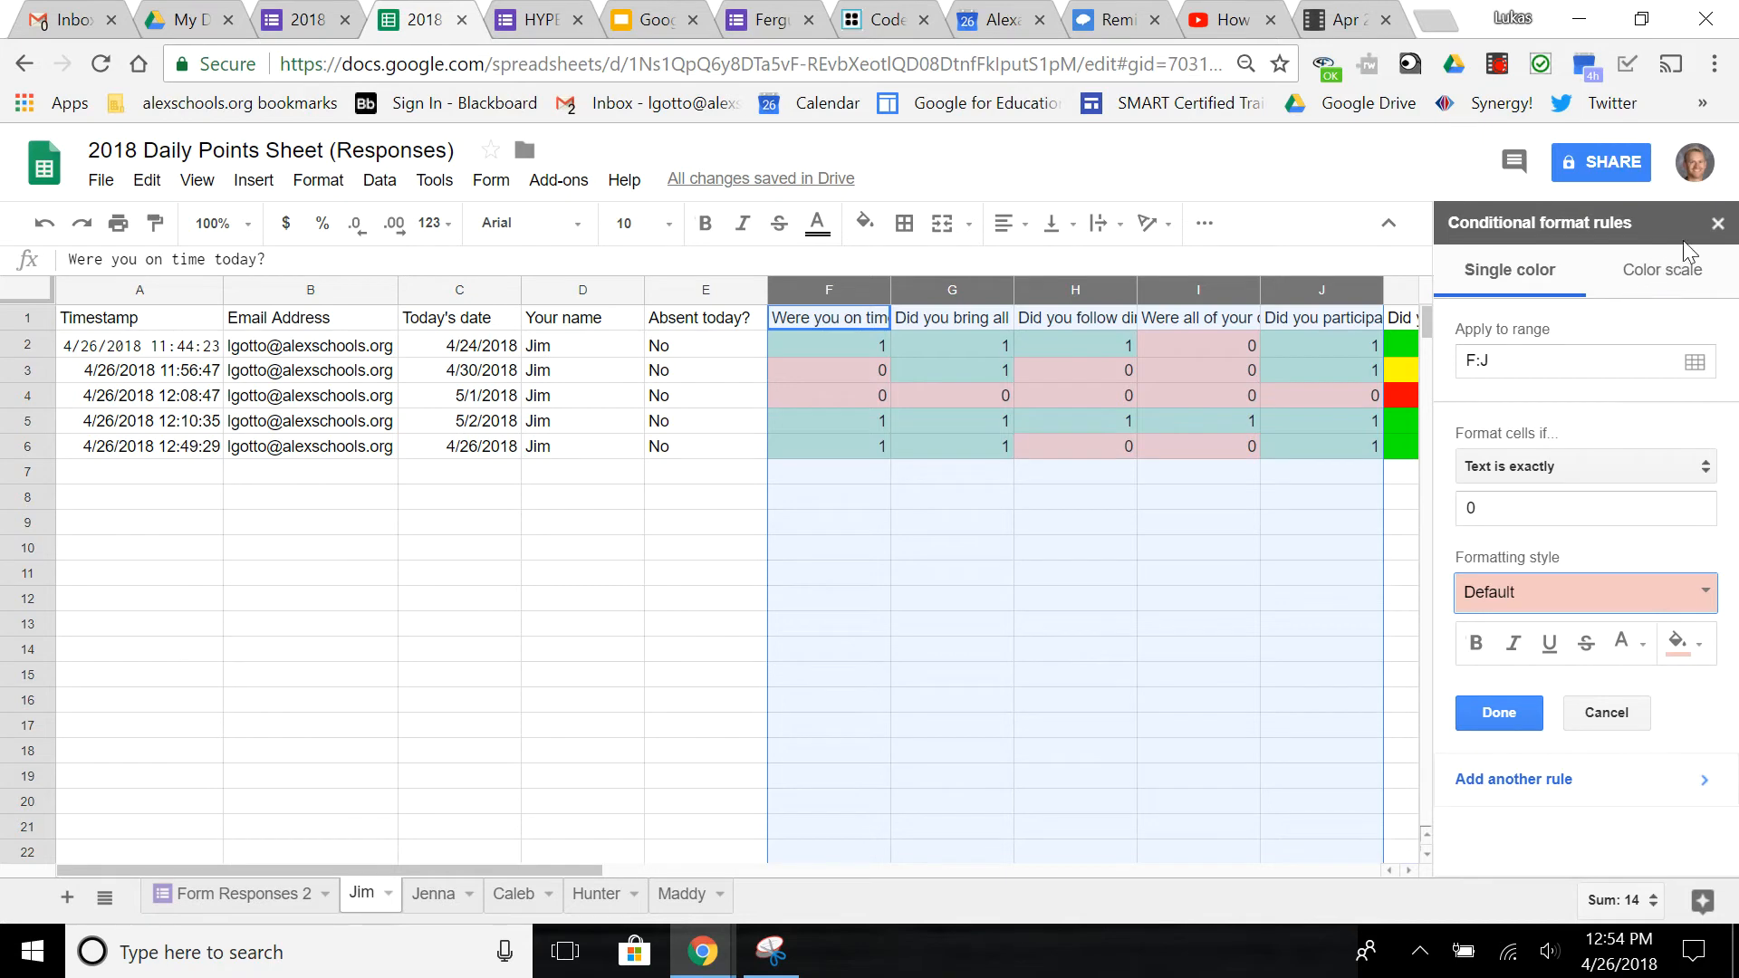
click(1717, 223)
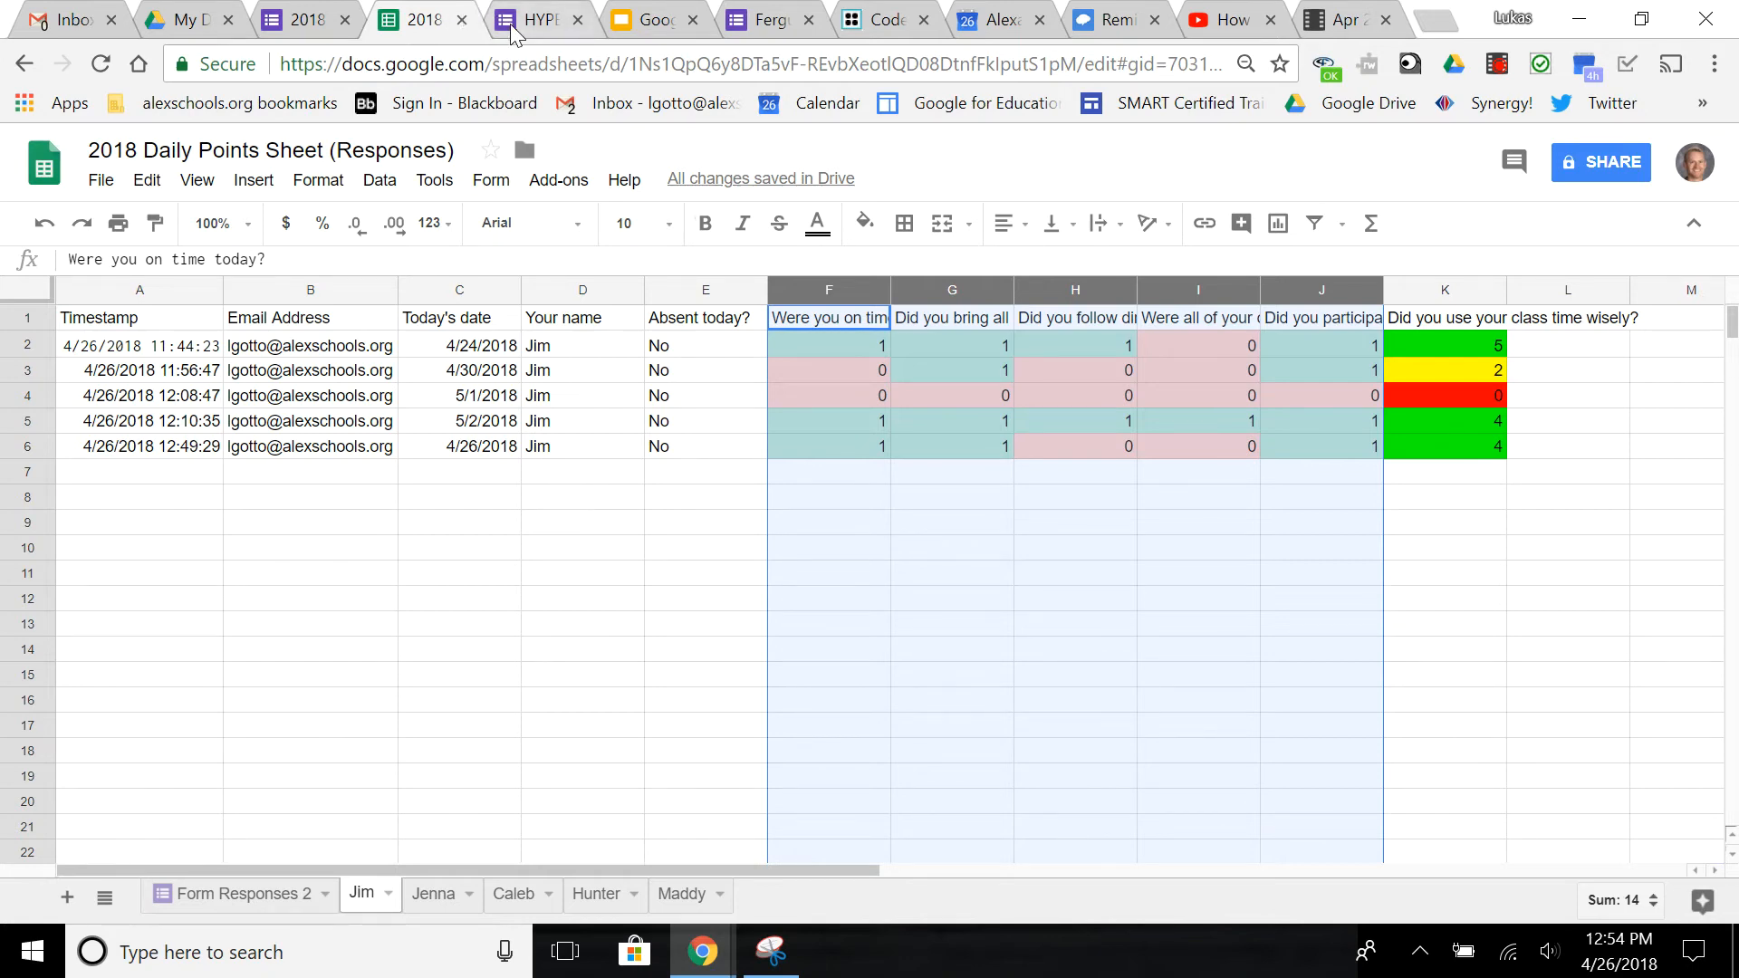
Start another response in the HYPE Daily Points Sheet form and set today's date to 05/02/2018.
click(514, 32)
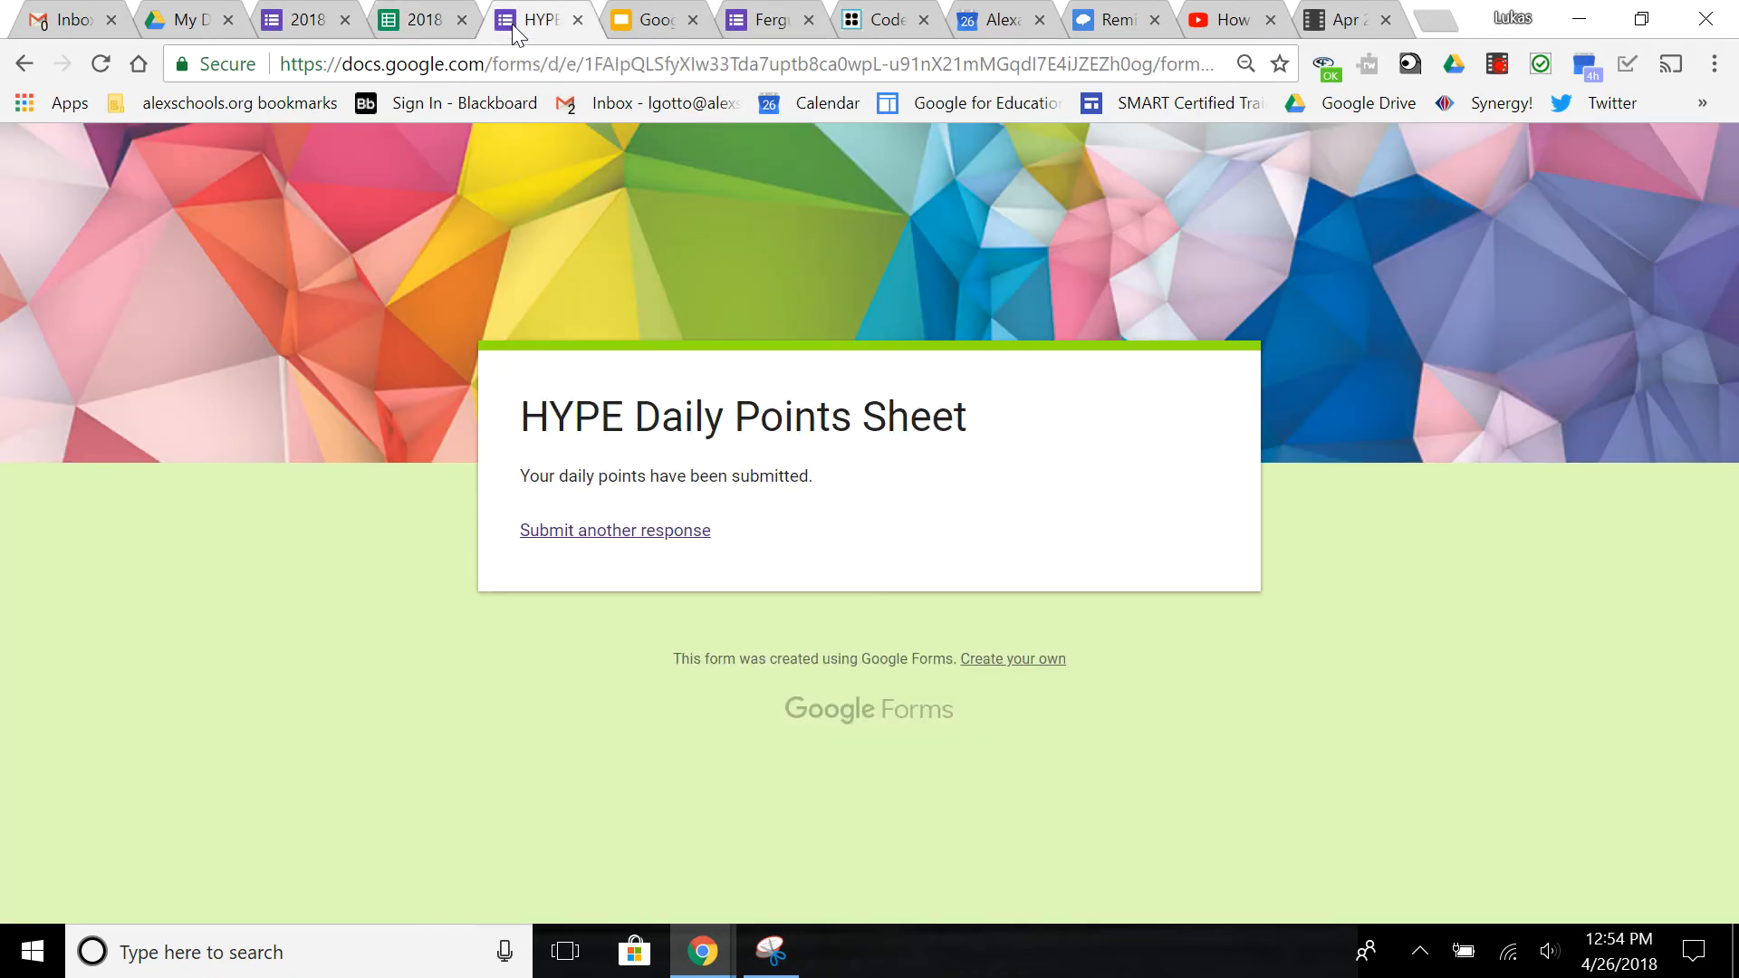
click(625, 539)
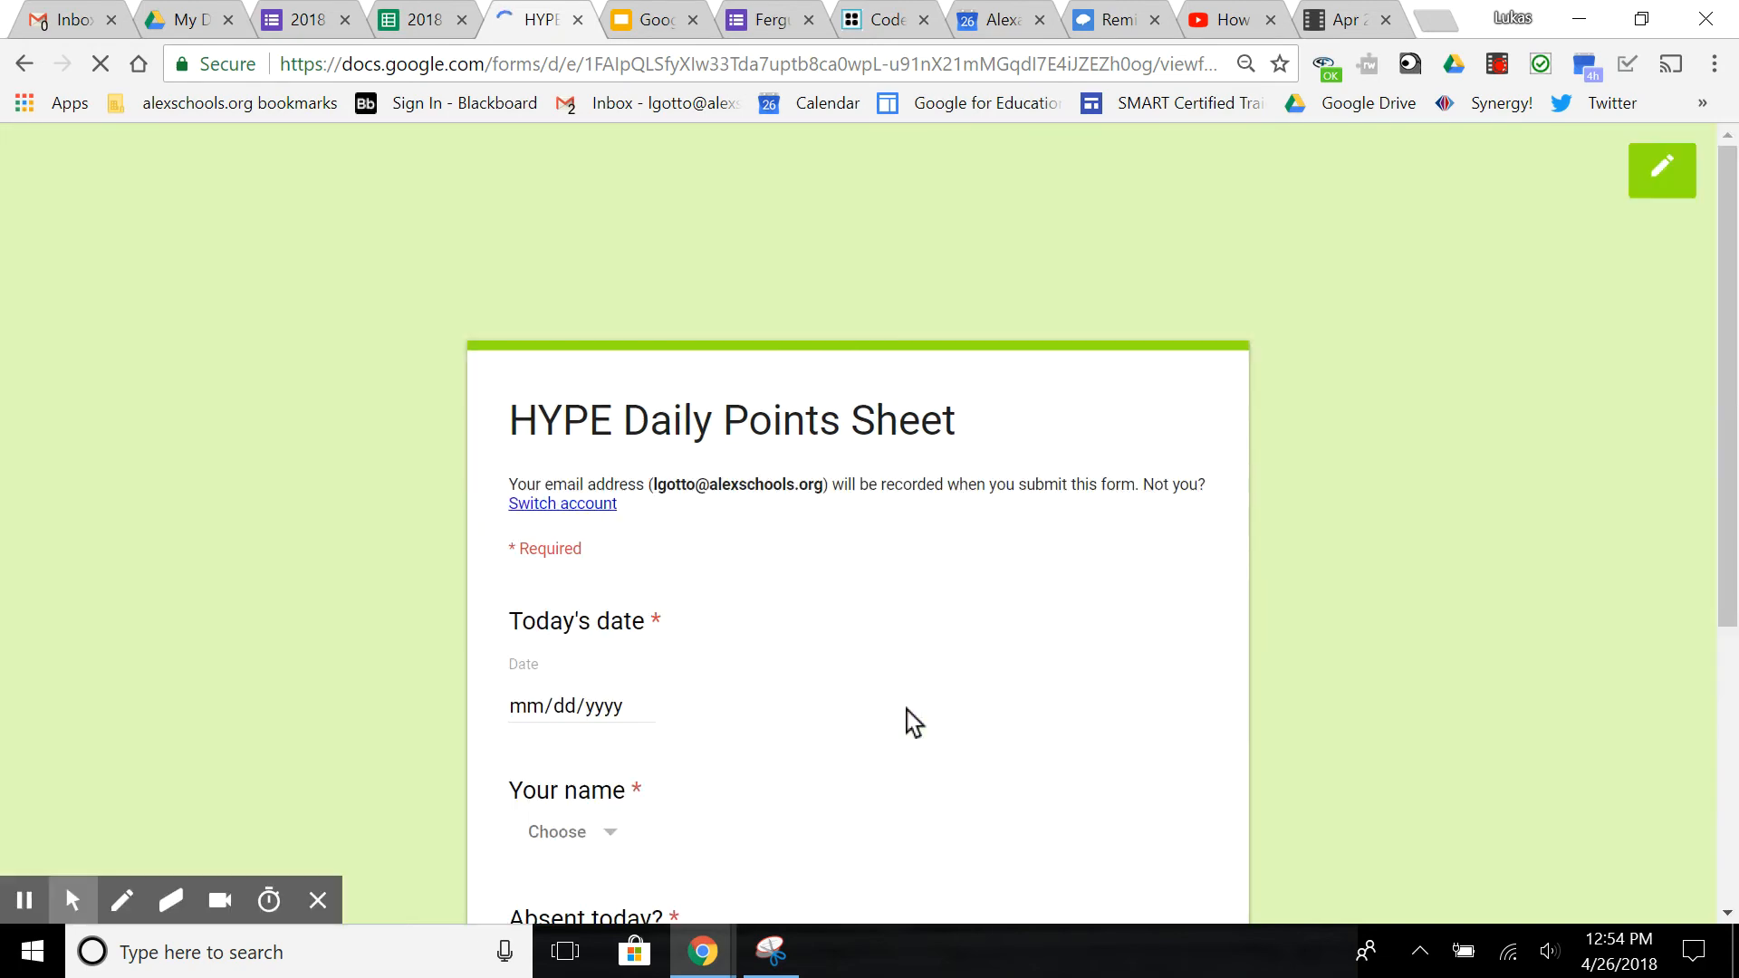
scroll(905, 708, down, 1)
click(640, 563)
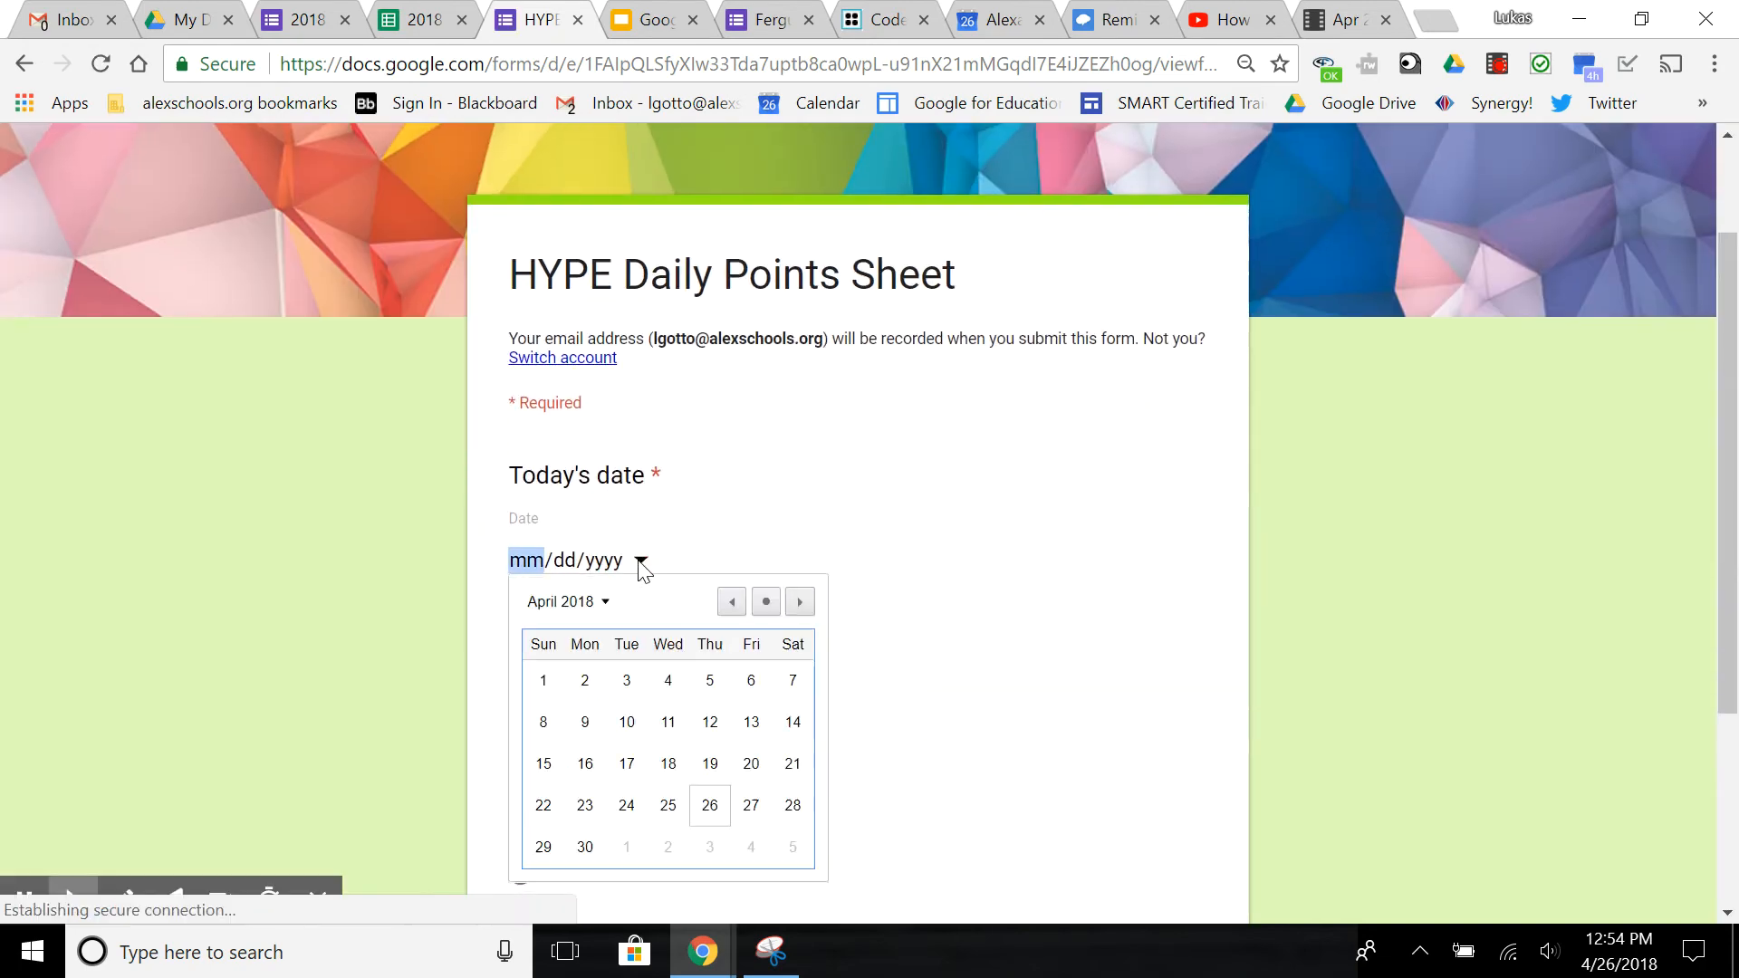
scroll(679, 819, down, 1)
click(661, 854)
scroll(664, 856, down, 1)
scroll(662, 856, down, 2)
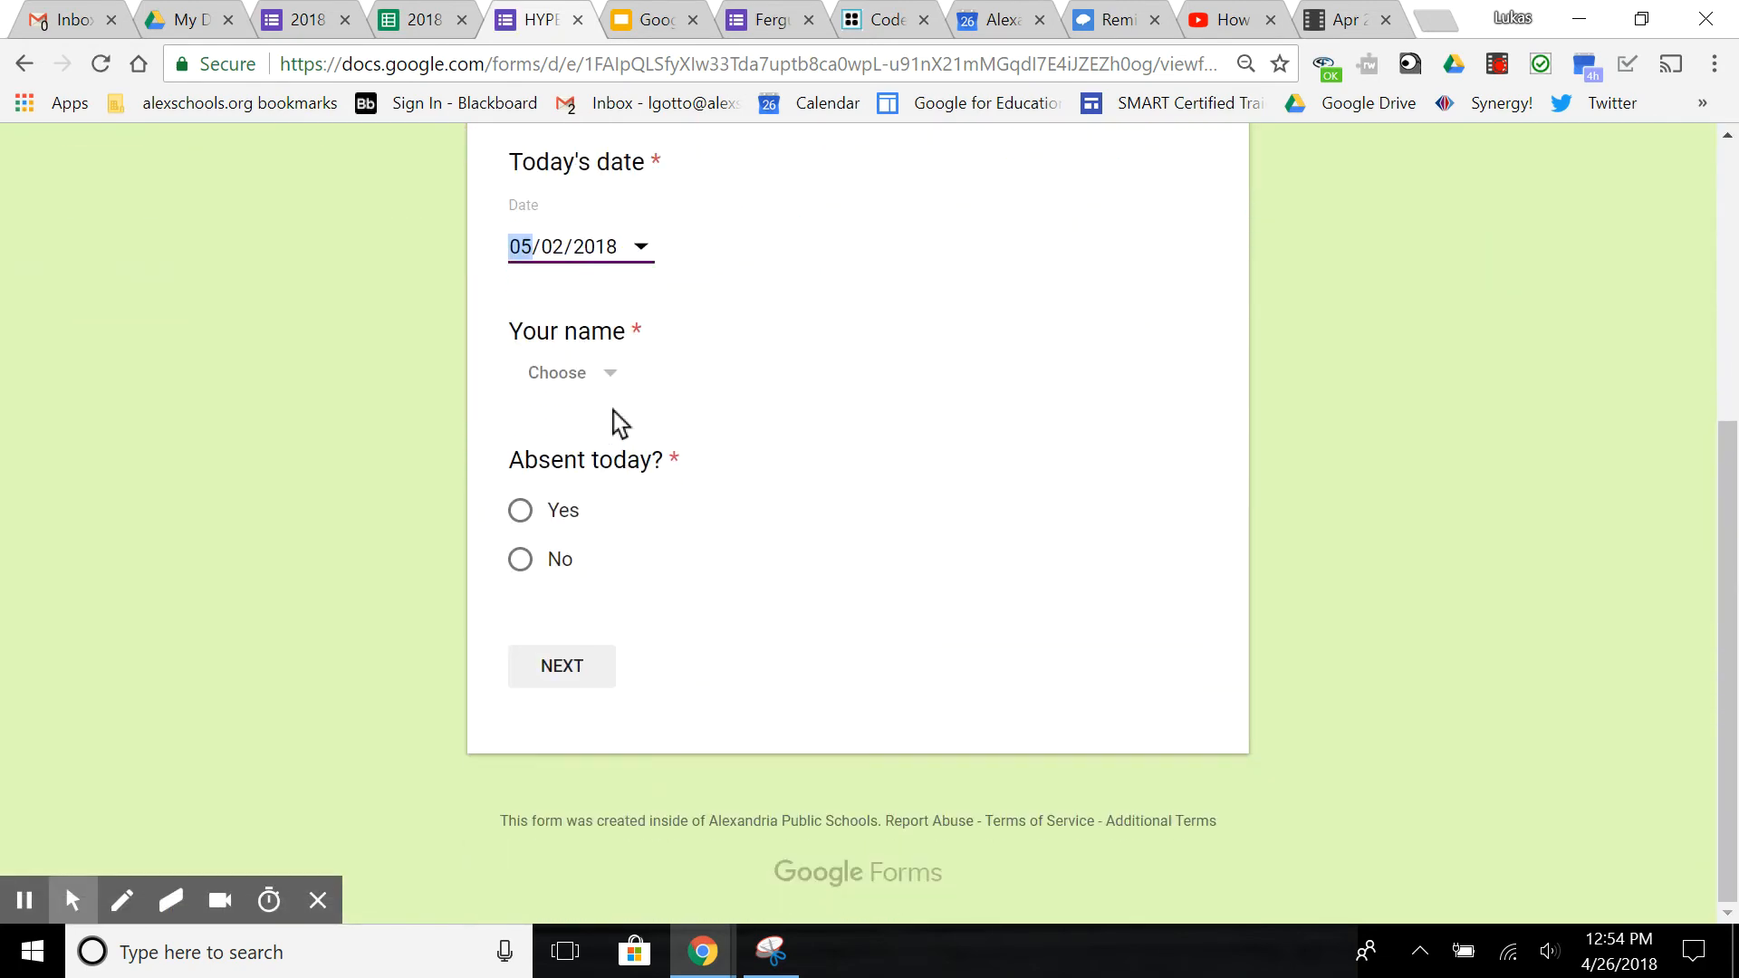
Choose the first student's name, answer No to "Absent today?", and continue to the points questions.
click(610, 380)
click(582, 466)
click(520, 561)
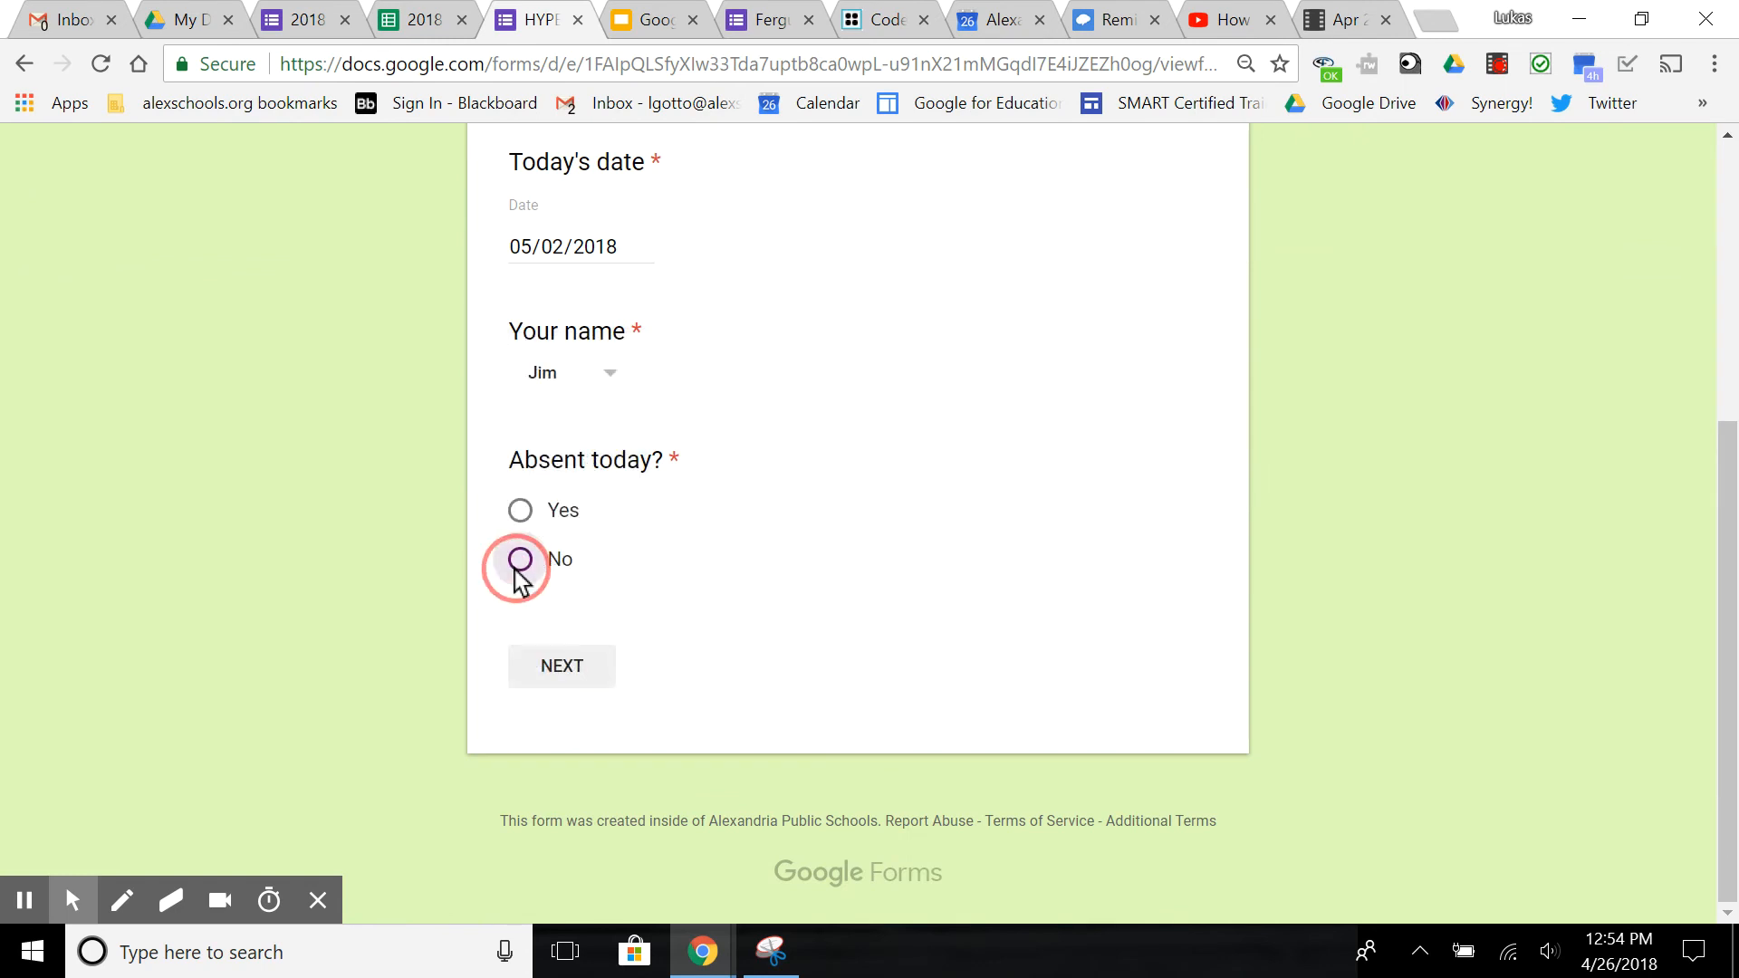
click(541, 661)
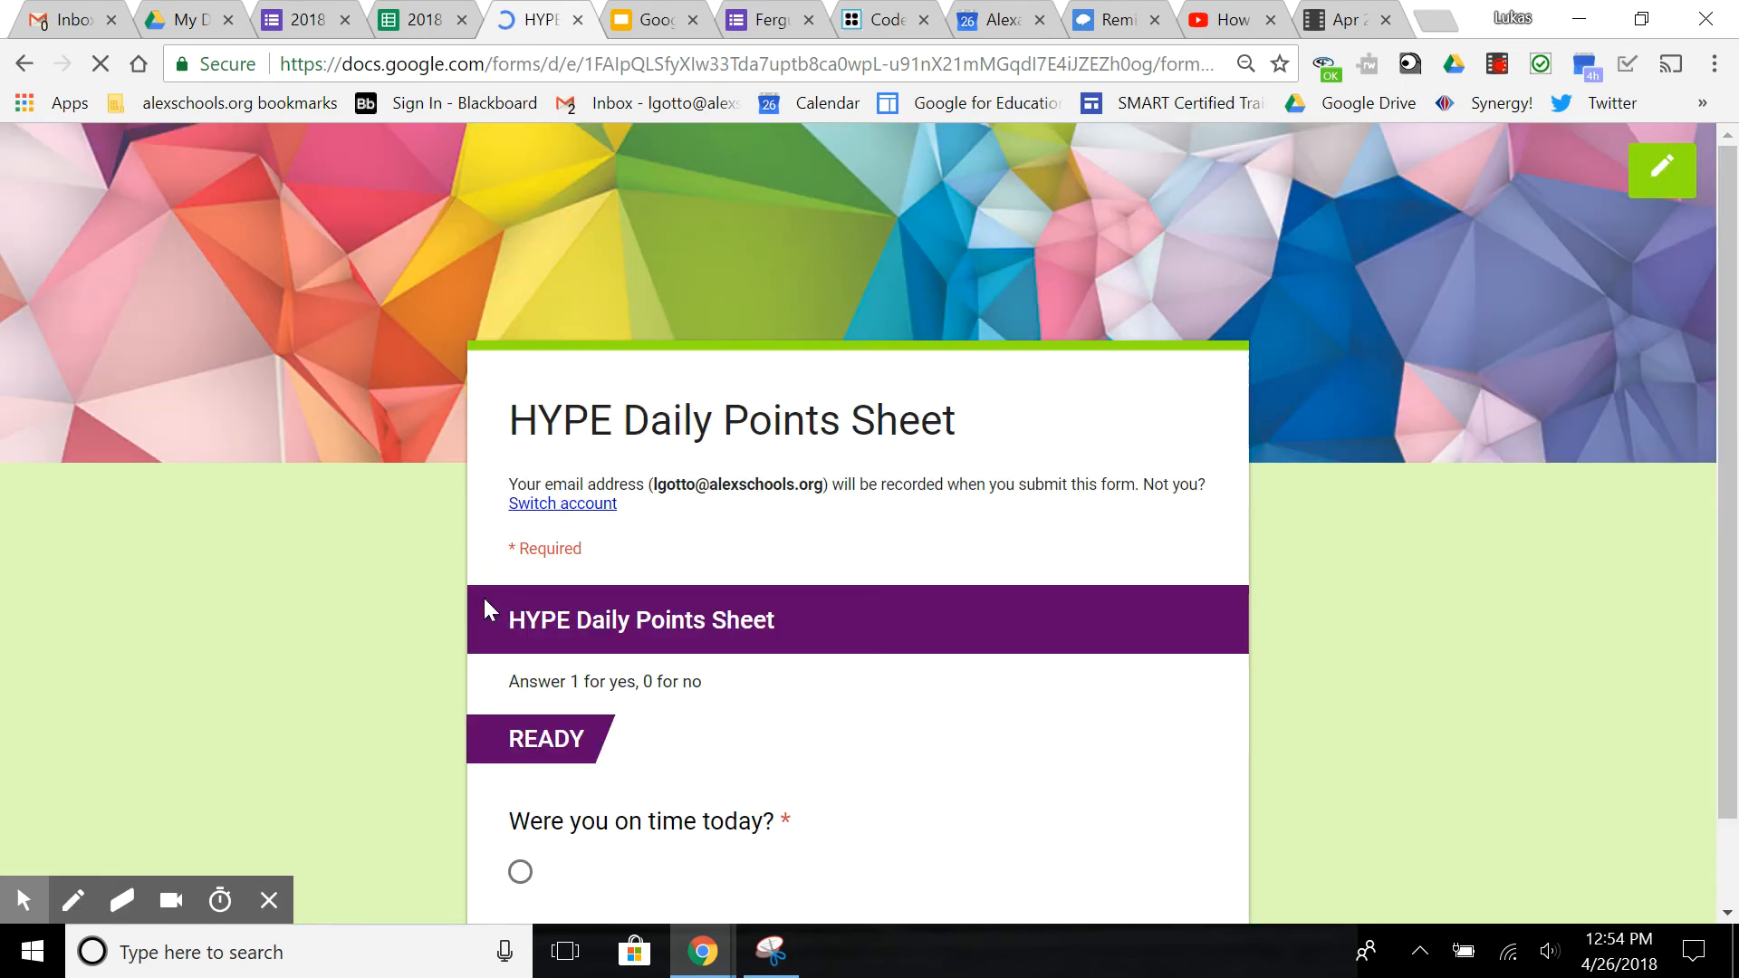
Answer 1 to all five questions on punctuality, materials, directions, respectful comments and participation.
scroll(483, 599, down, 1)
click(520, 772)
scroll(532, 787, down, 6)
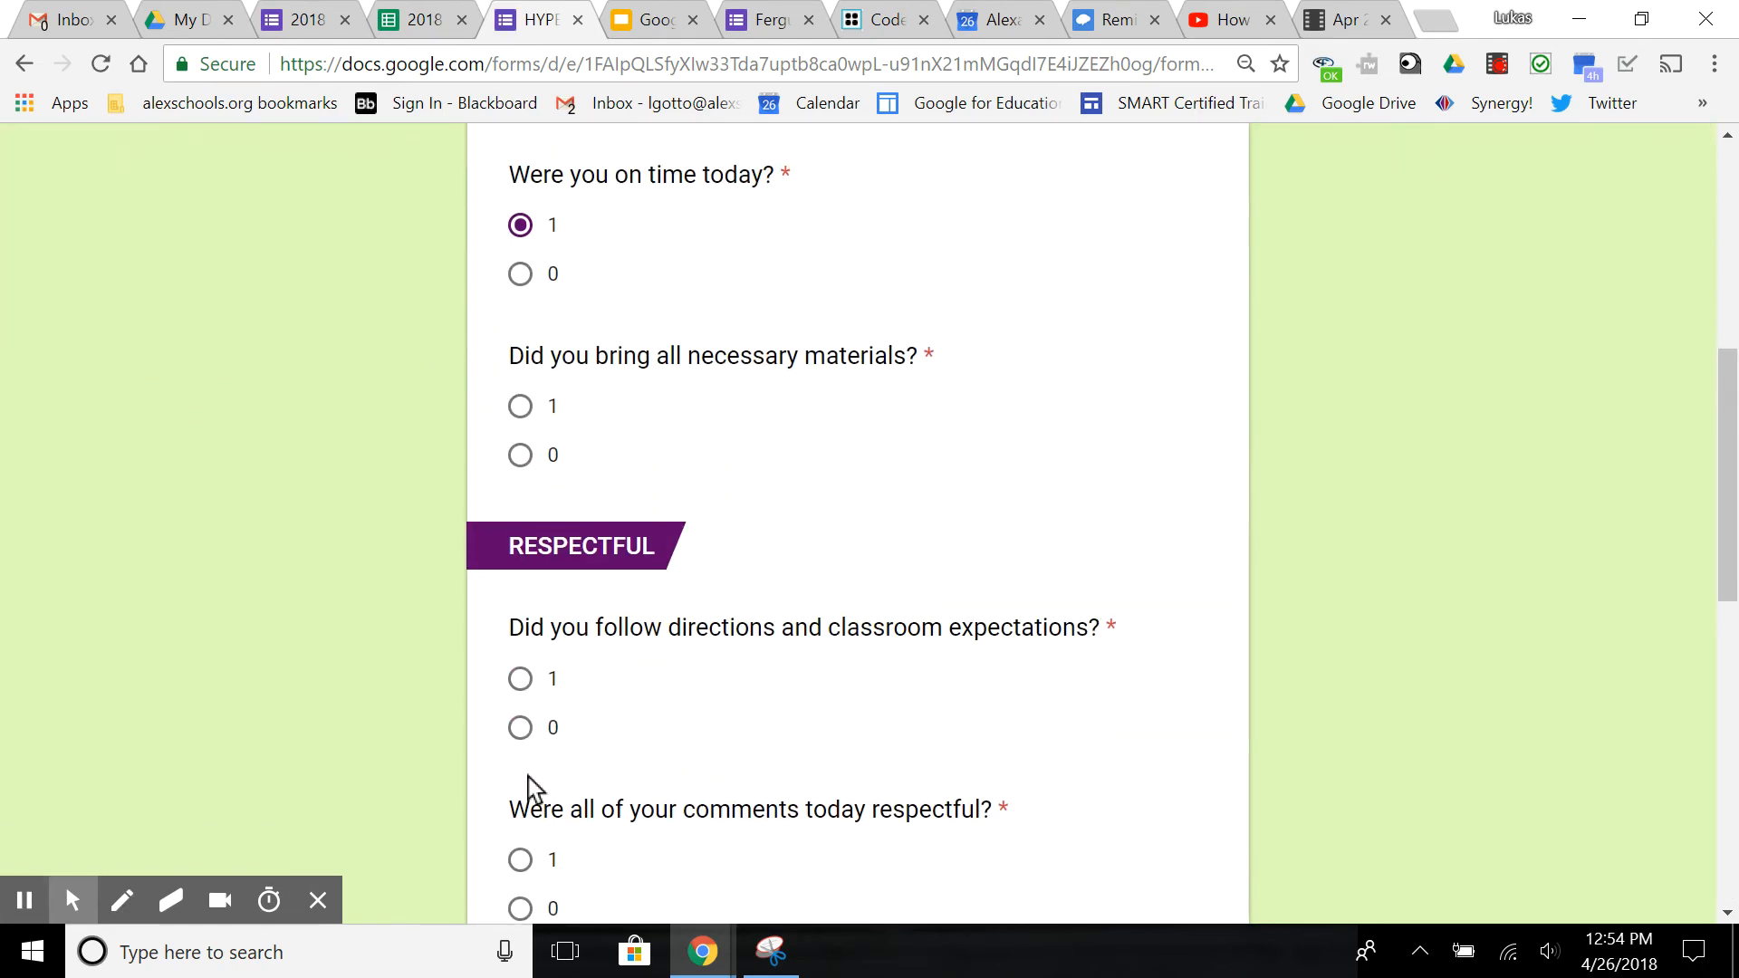
click(520, 400)
click(520, 673)
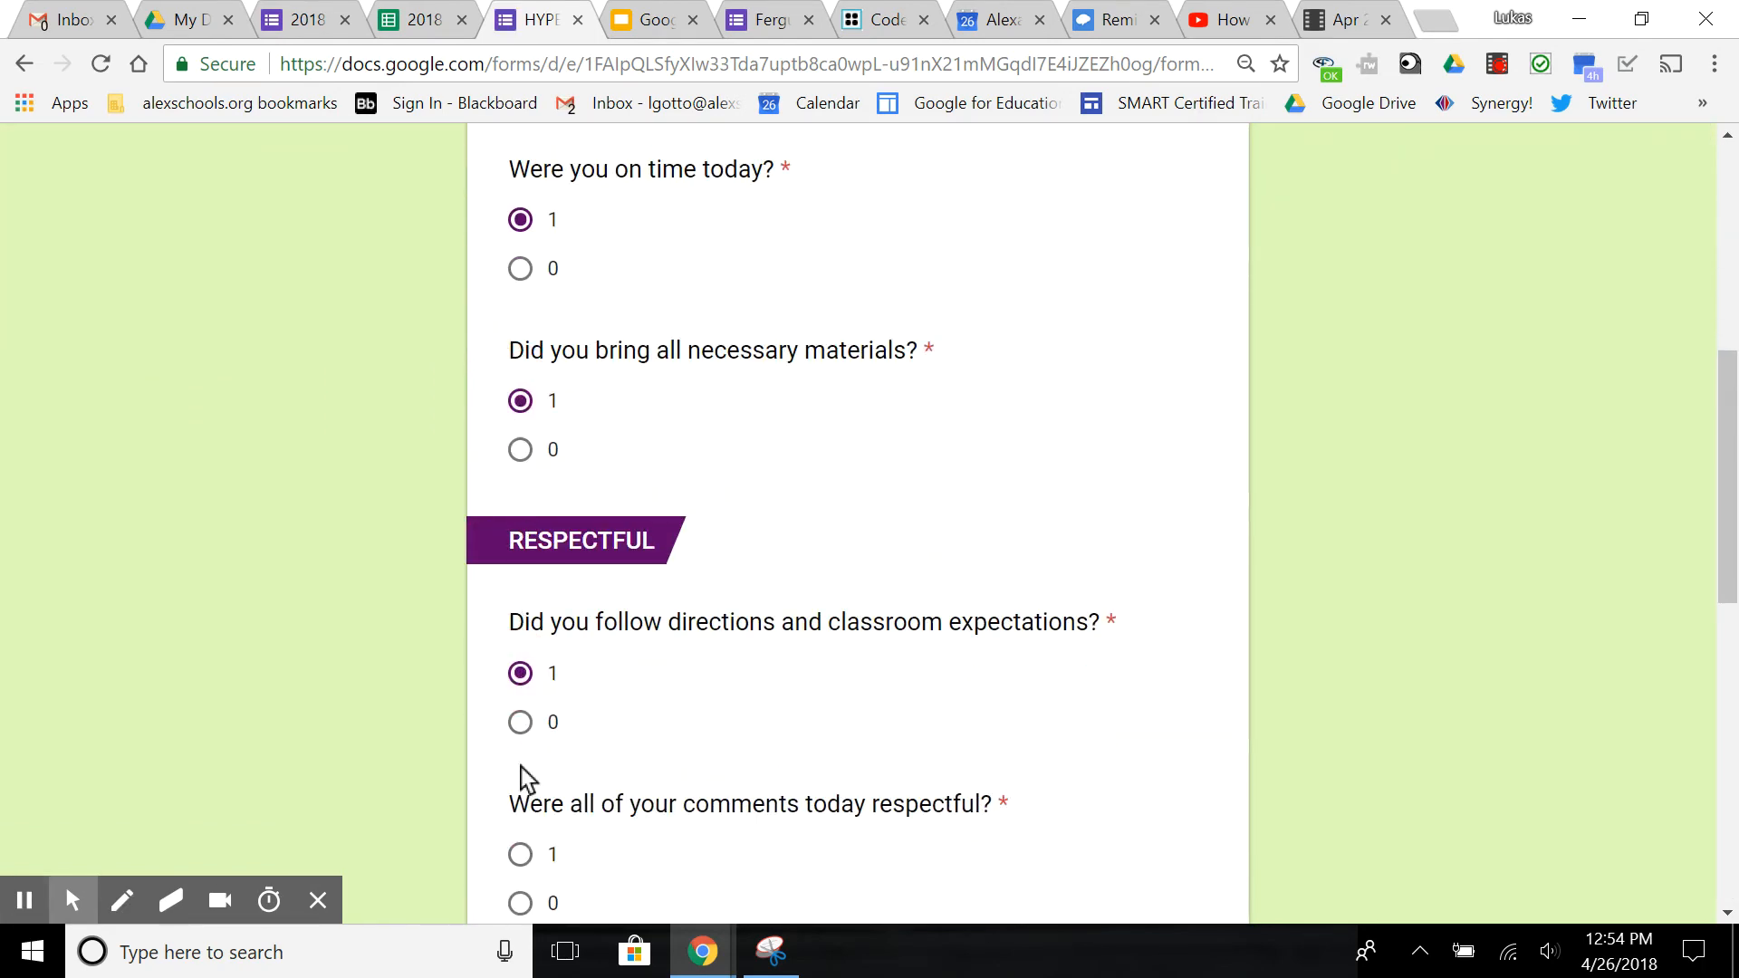
click(522, 856)
scroll(533, 865, down, 7)
click(520, 480)
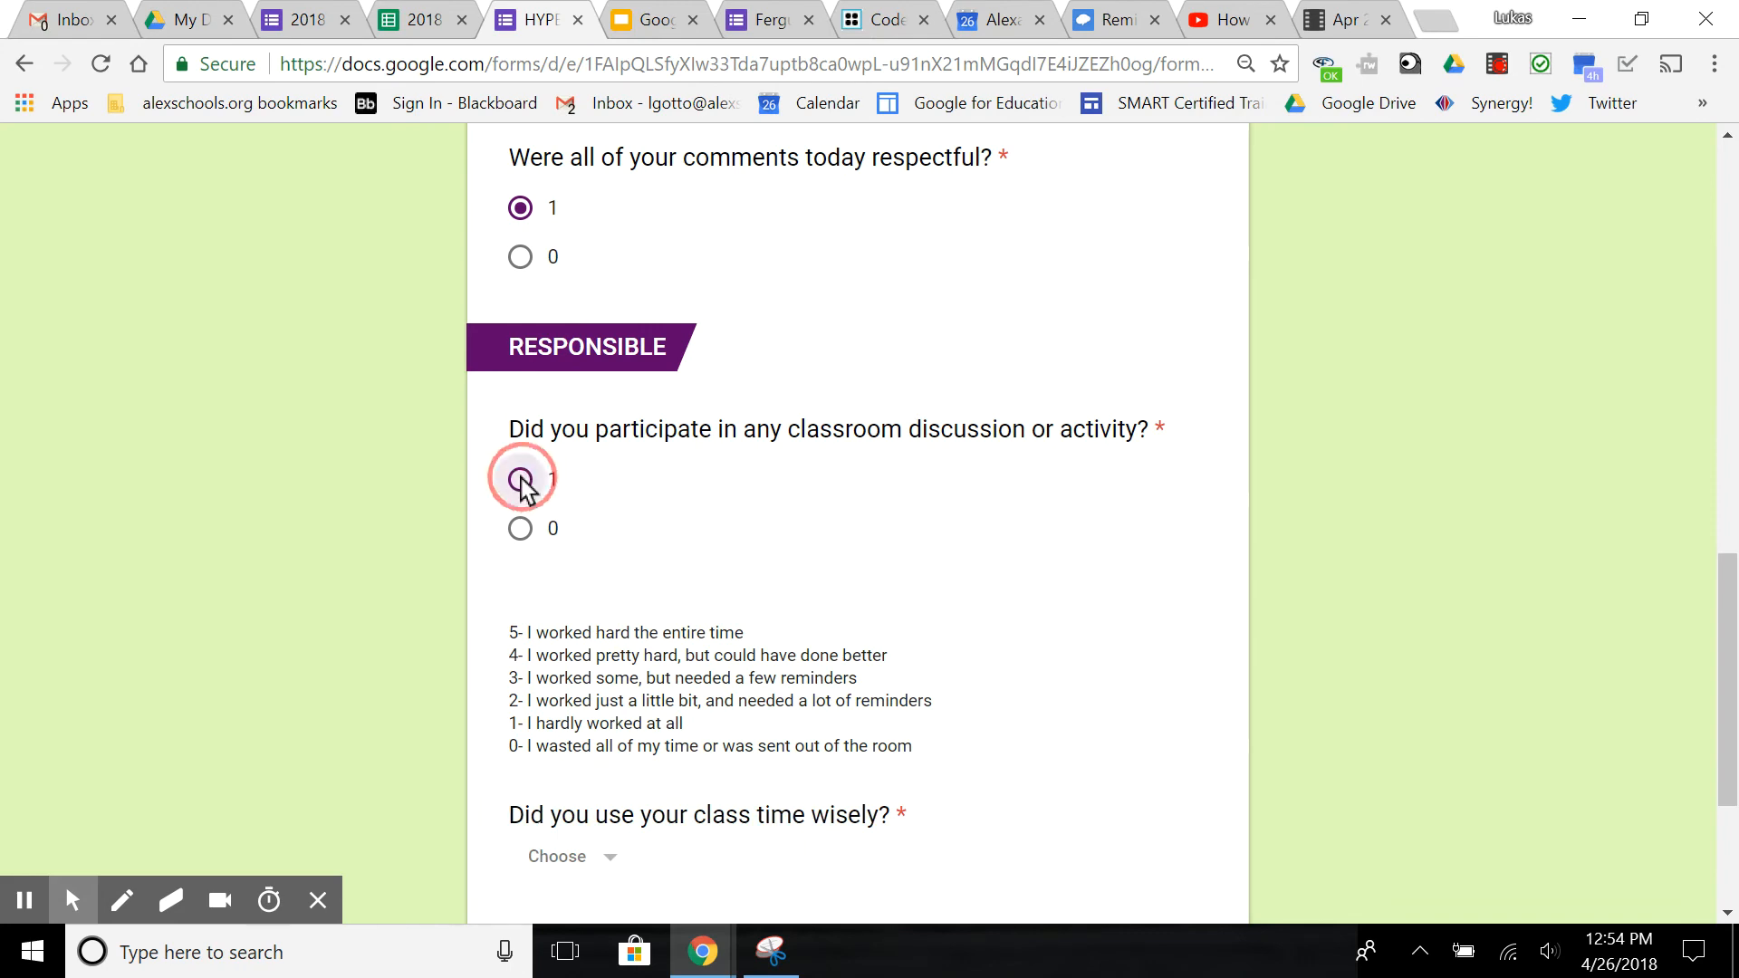
Rate the use of class time as 5 and submit the form response.
scroll(644, 811, down, 3)
click(603, 563)
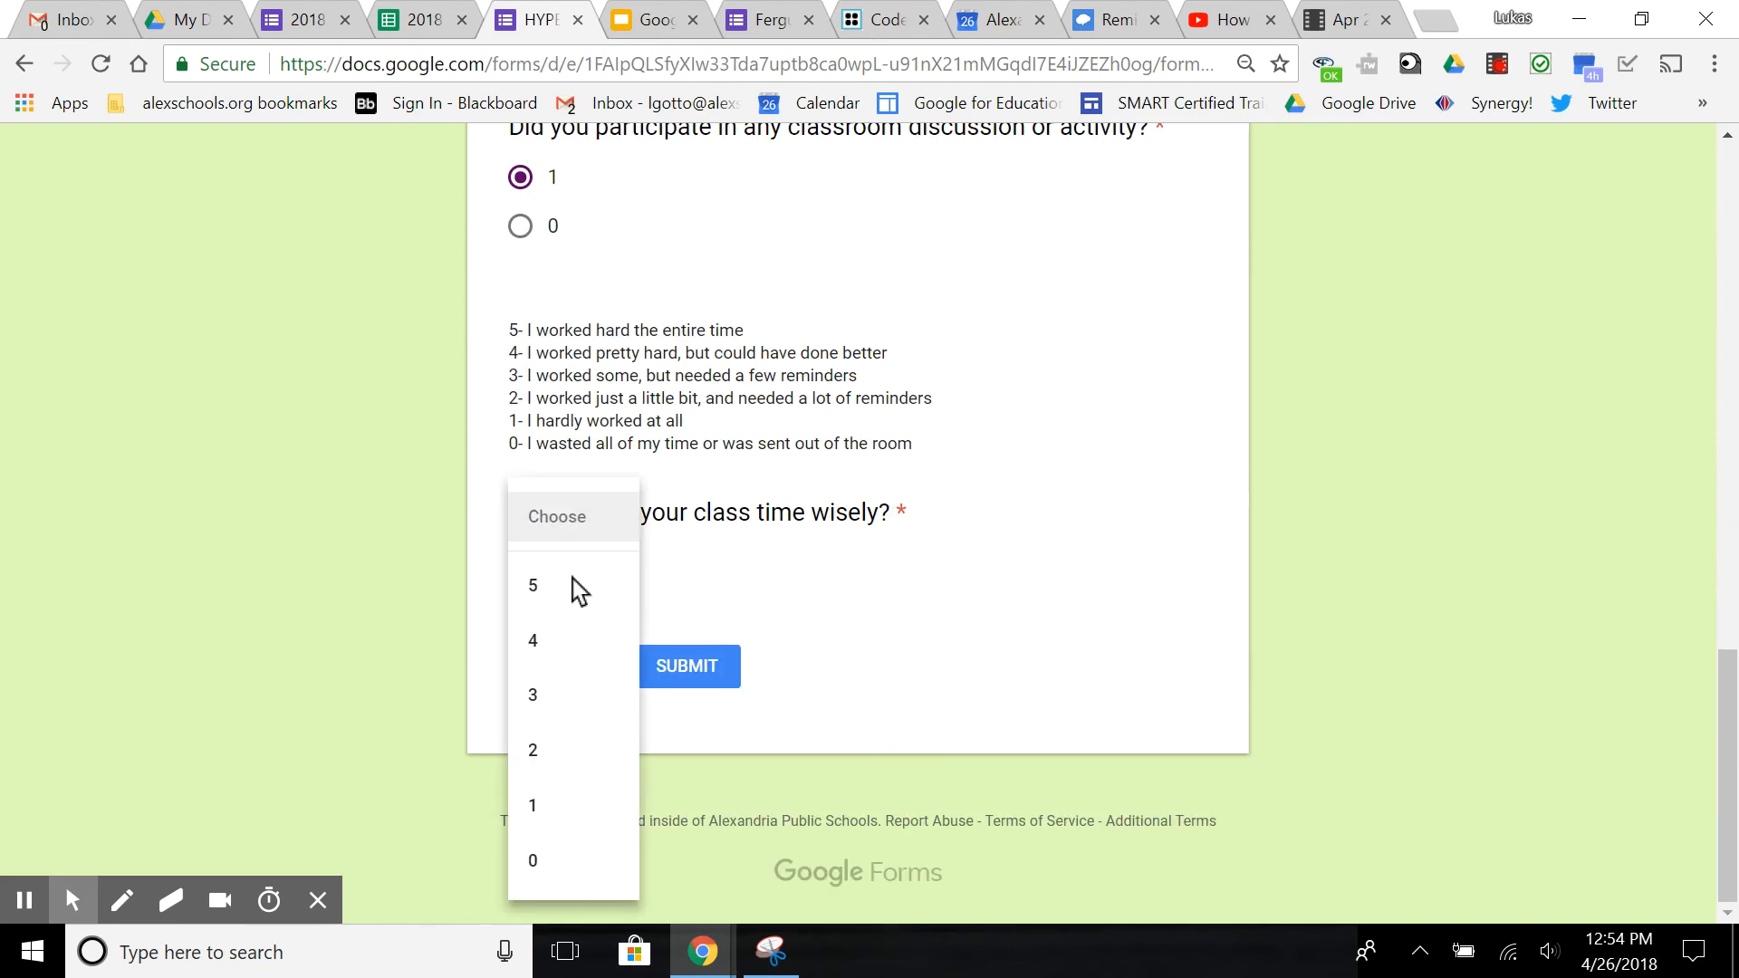
click(574, 587)
click(682, 661)
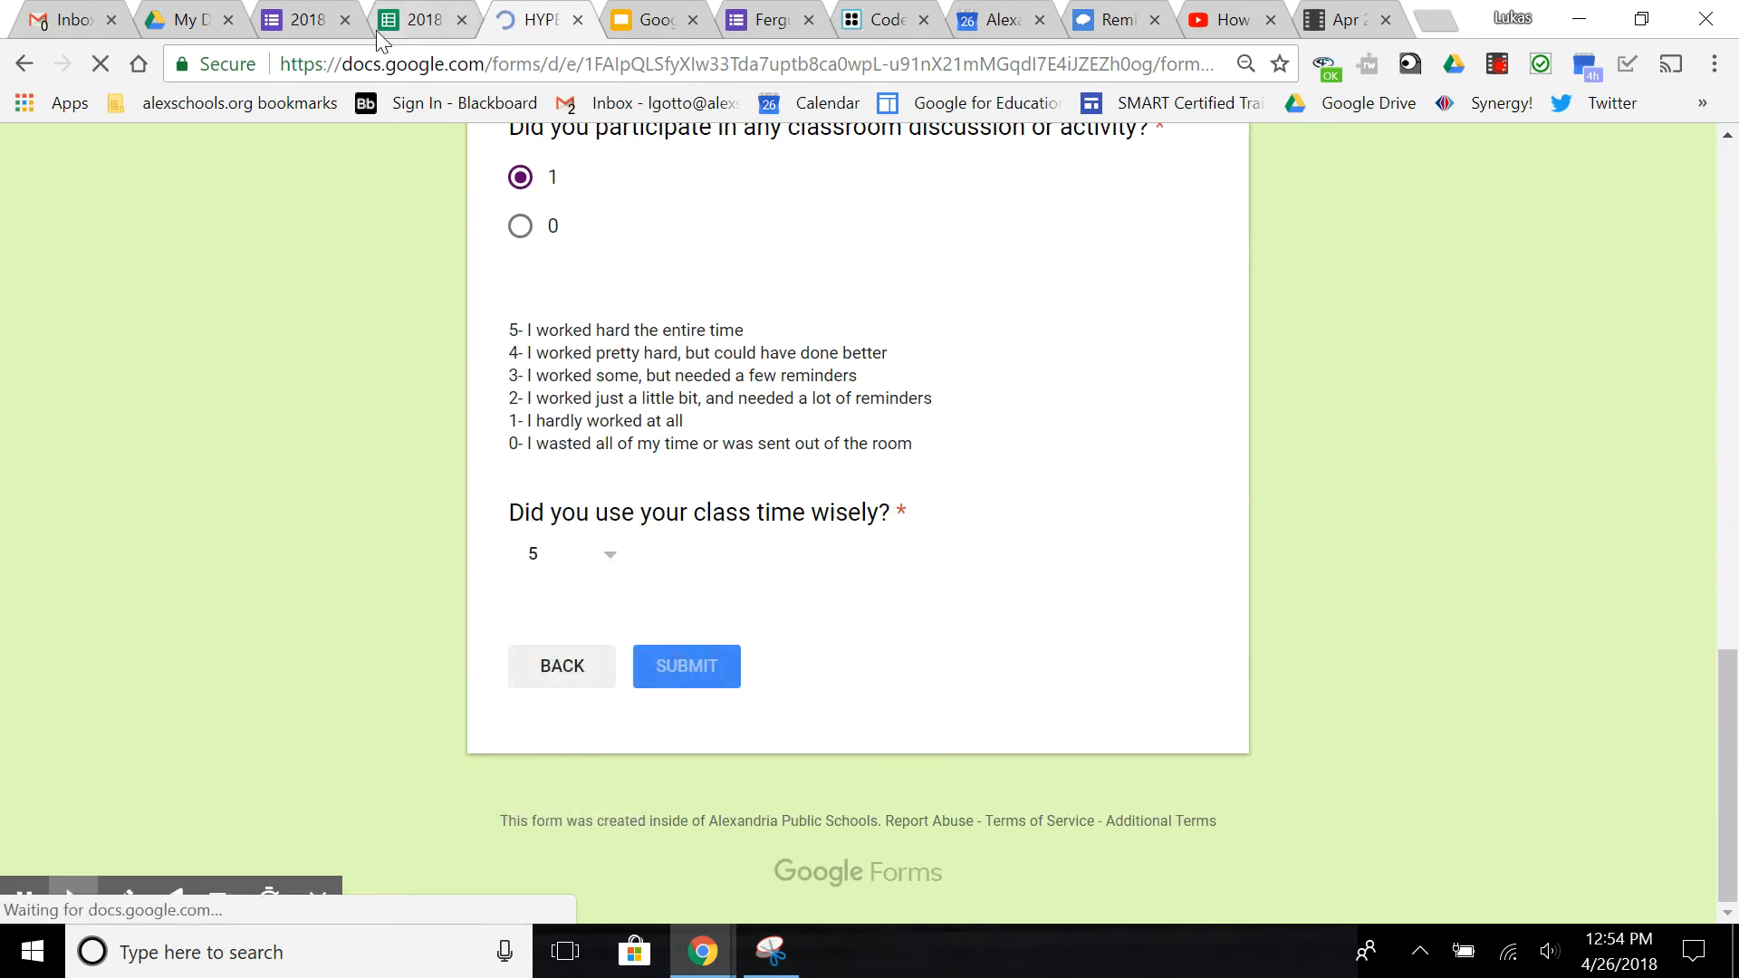
Return to the responses spreadsheet and check the first student's sheet for the new submission and its color coding.
click(379, 27)
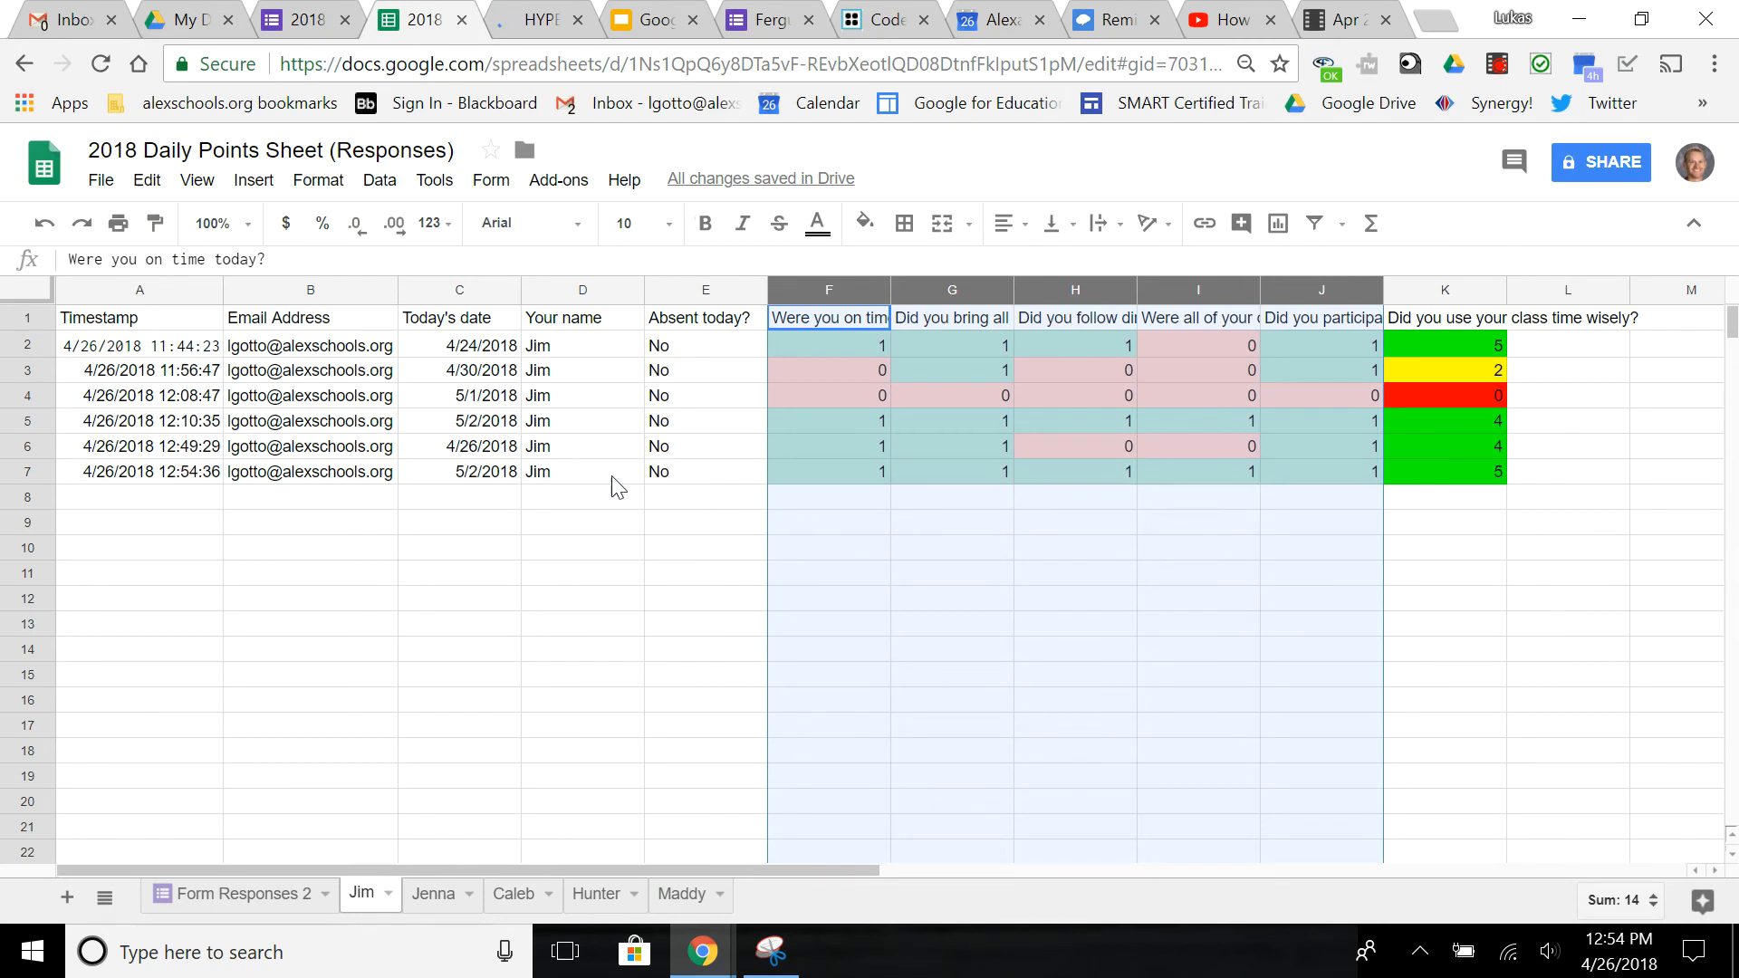
click(749, 546)
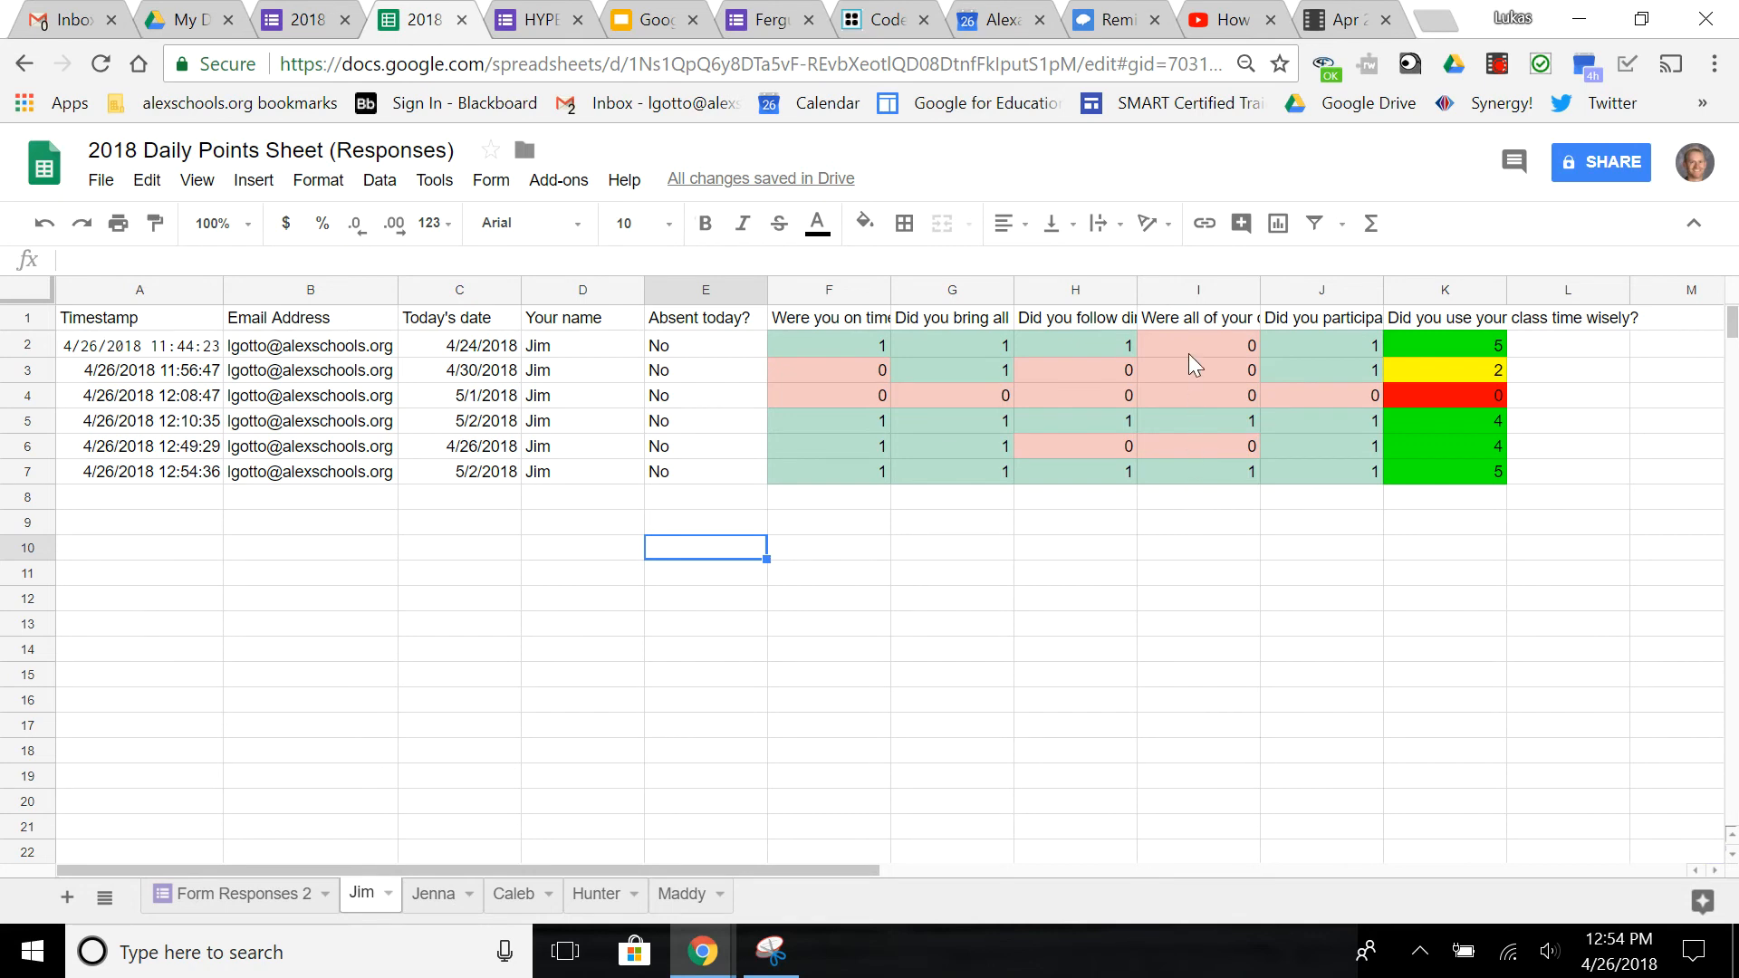
Undo a trial widening of column I, and widen column K to fit its full class time question.
drag(1258, 290, 1413, 284)
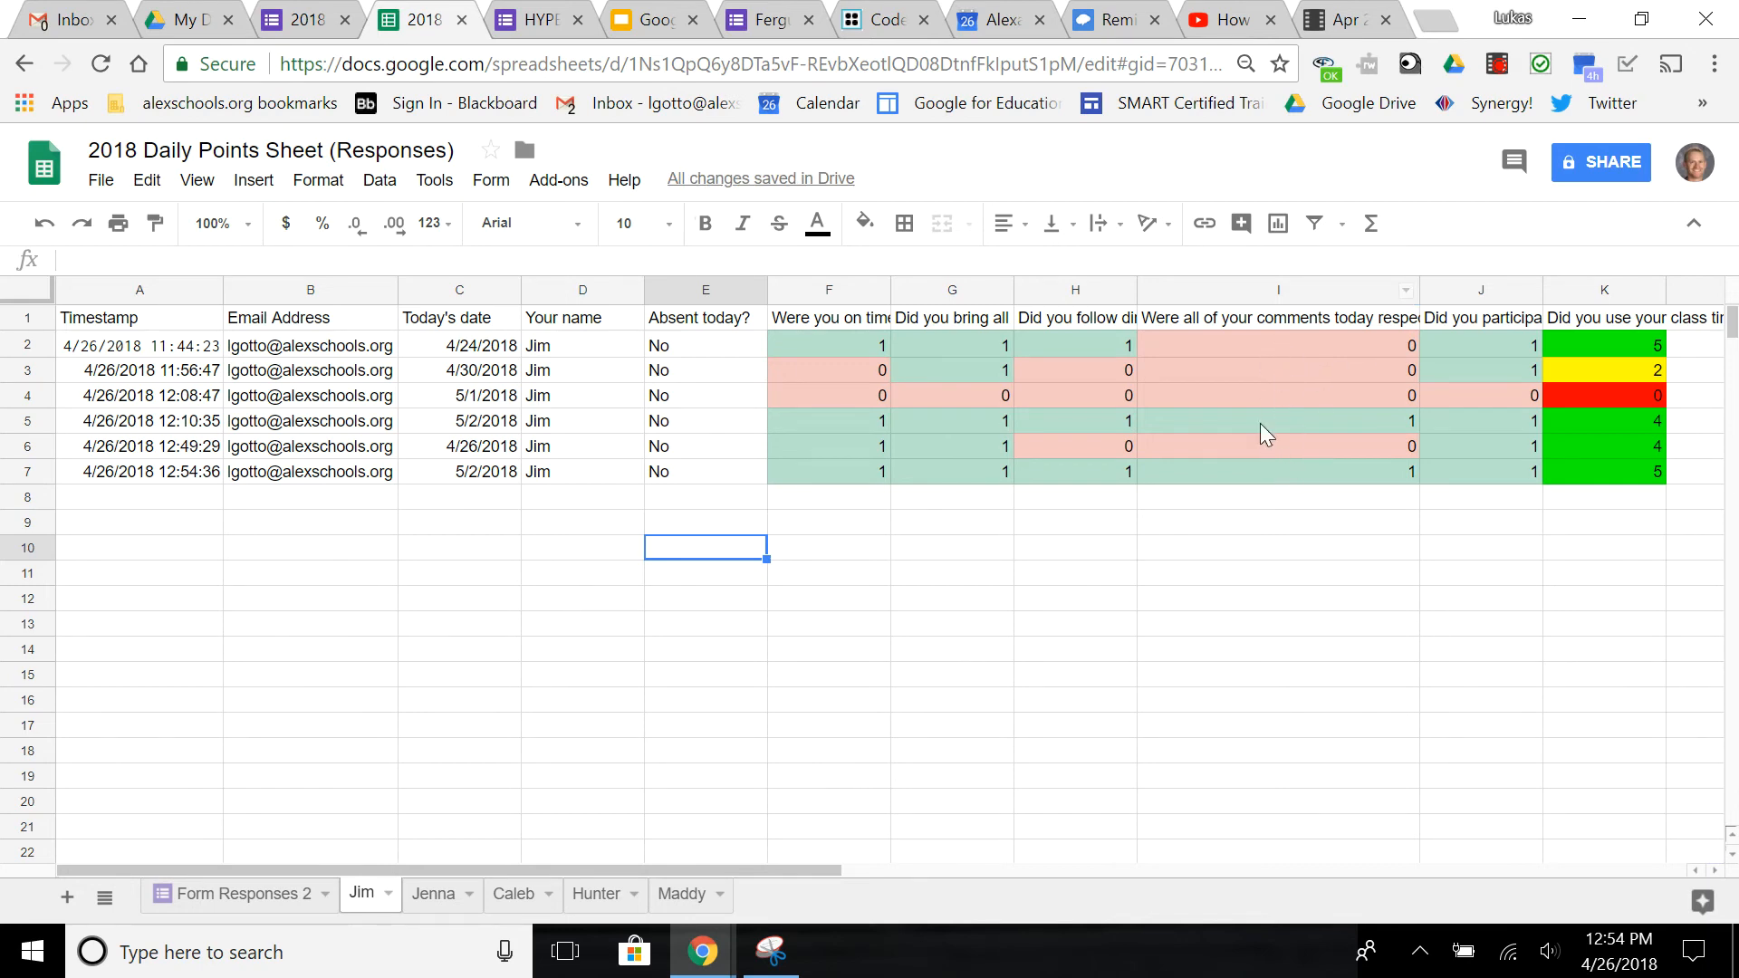
key(ctrl+z)
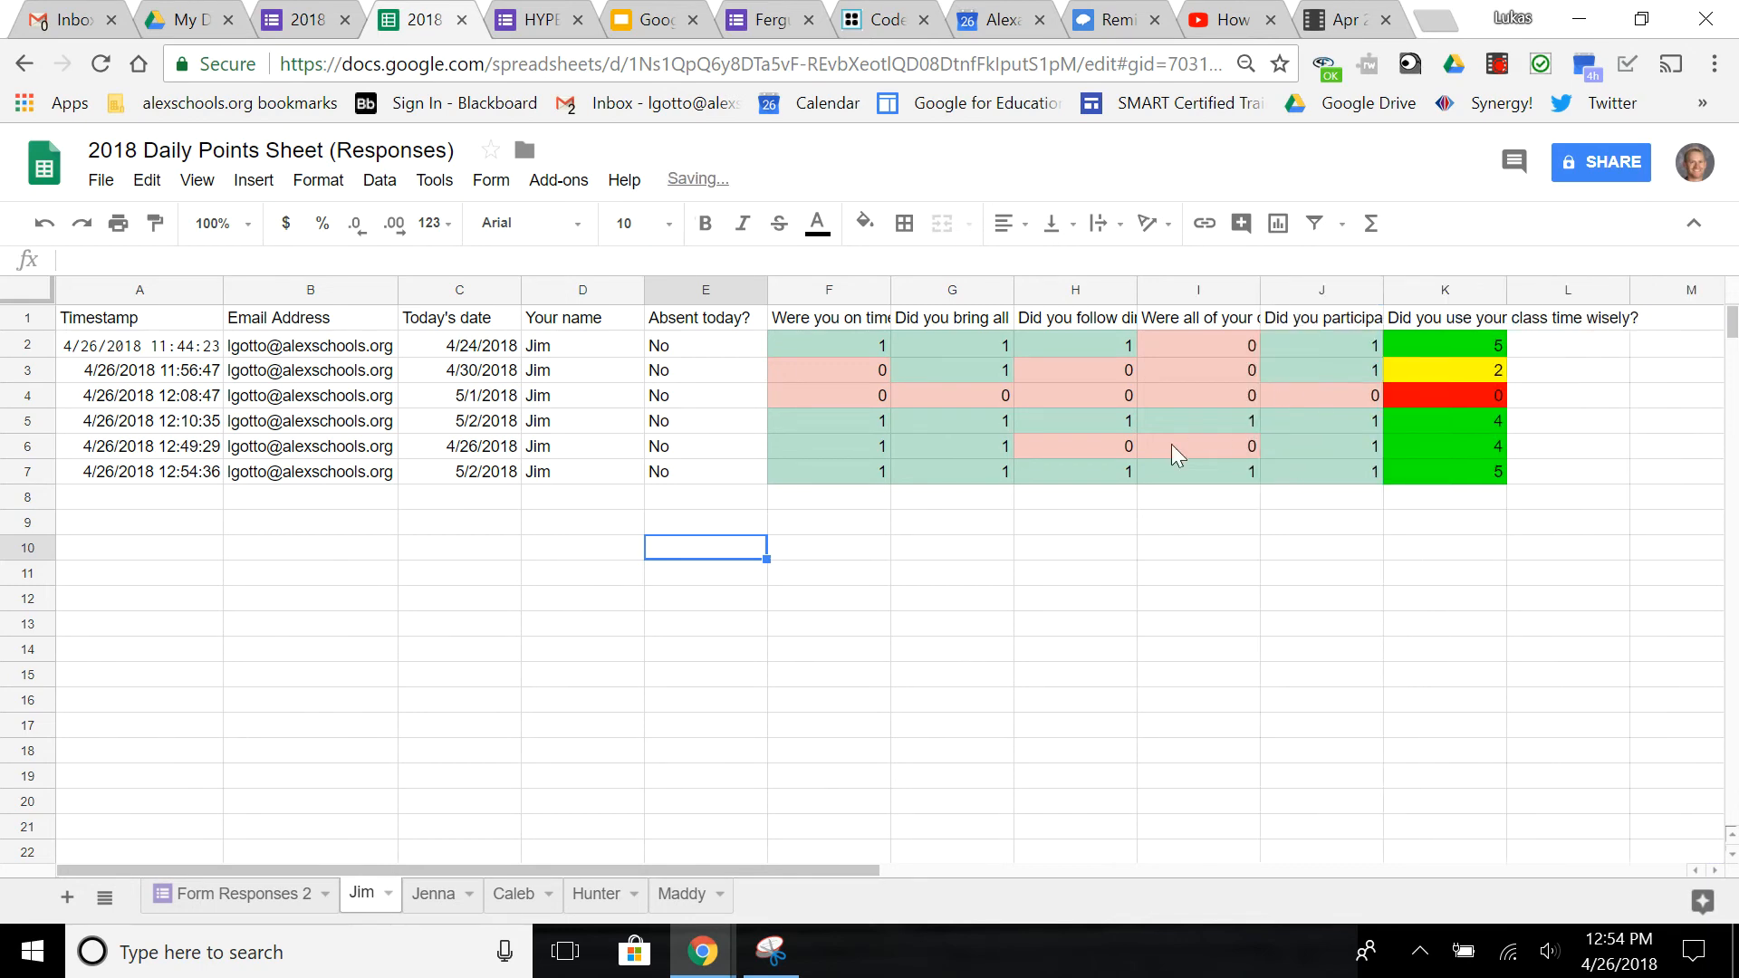
click(1073, 600)
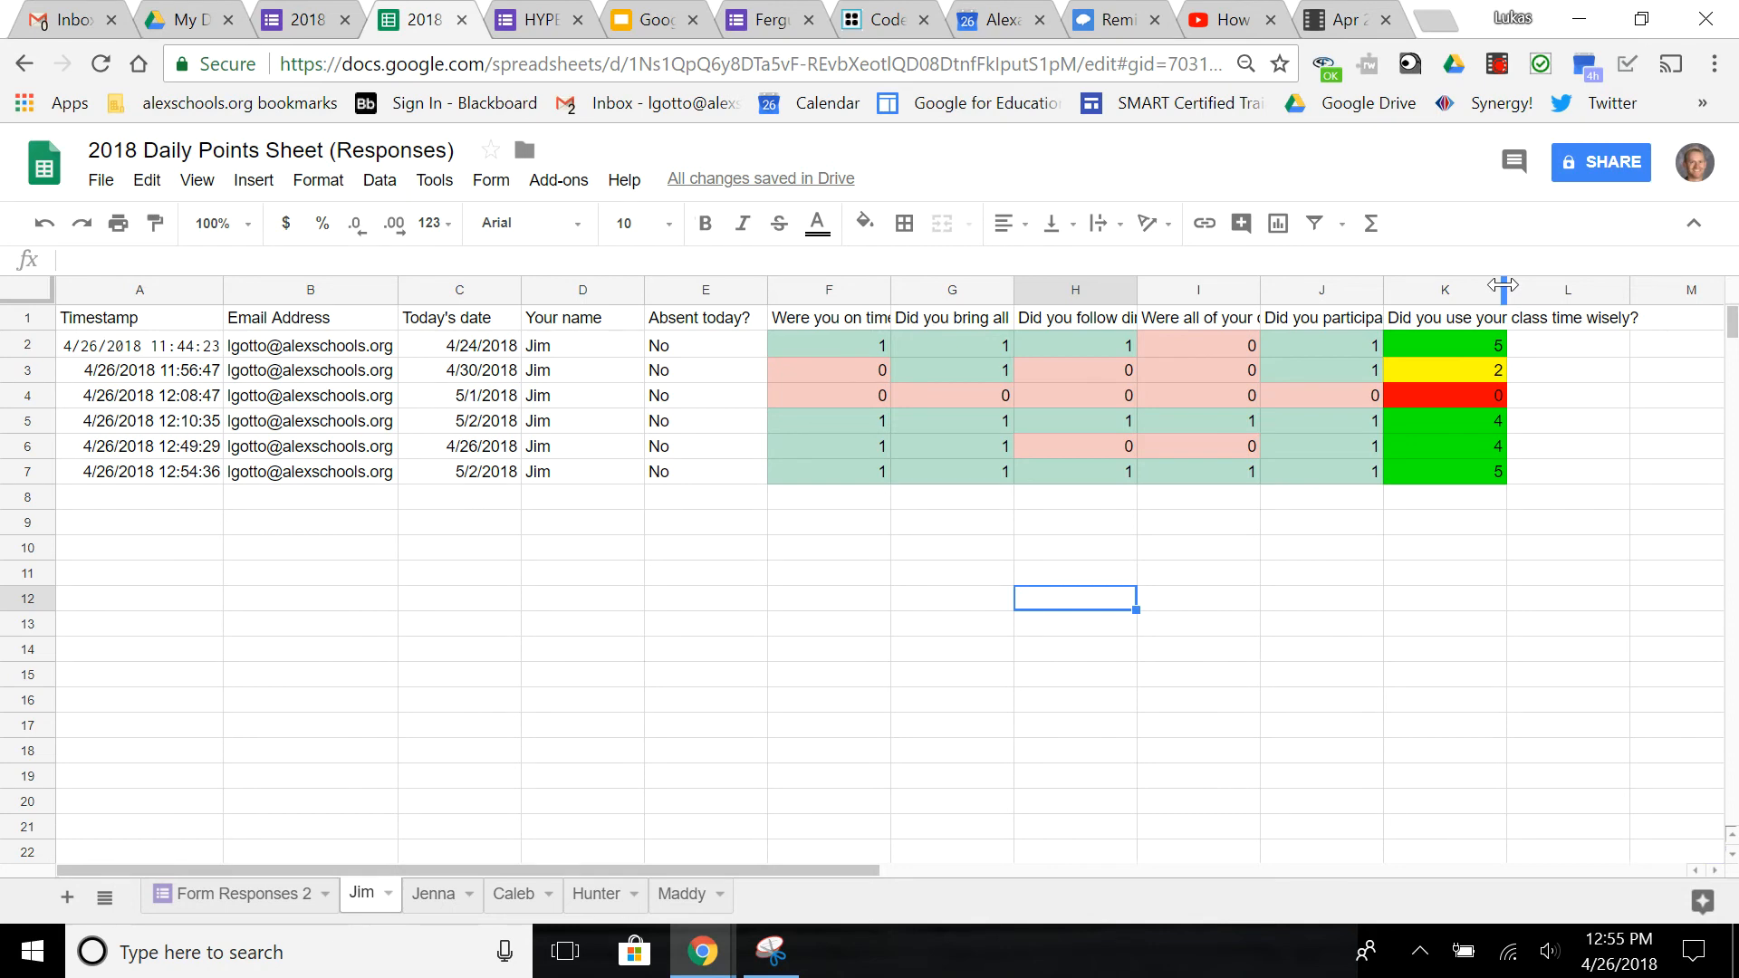
drag(1503, 286, 1687, 289)
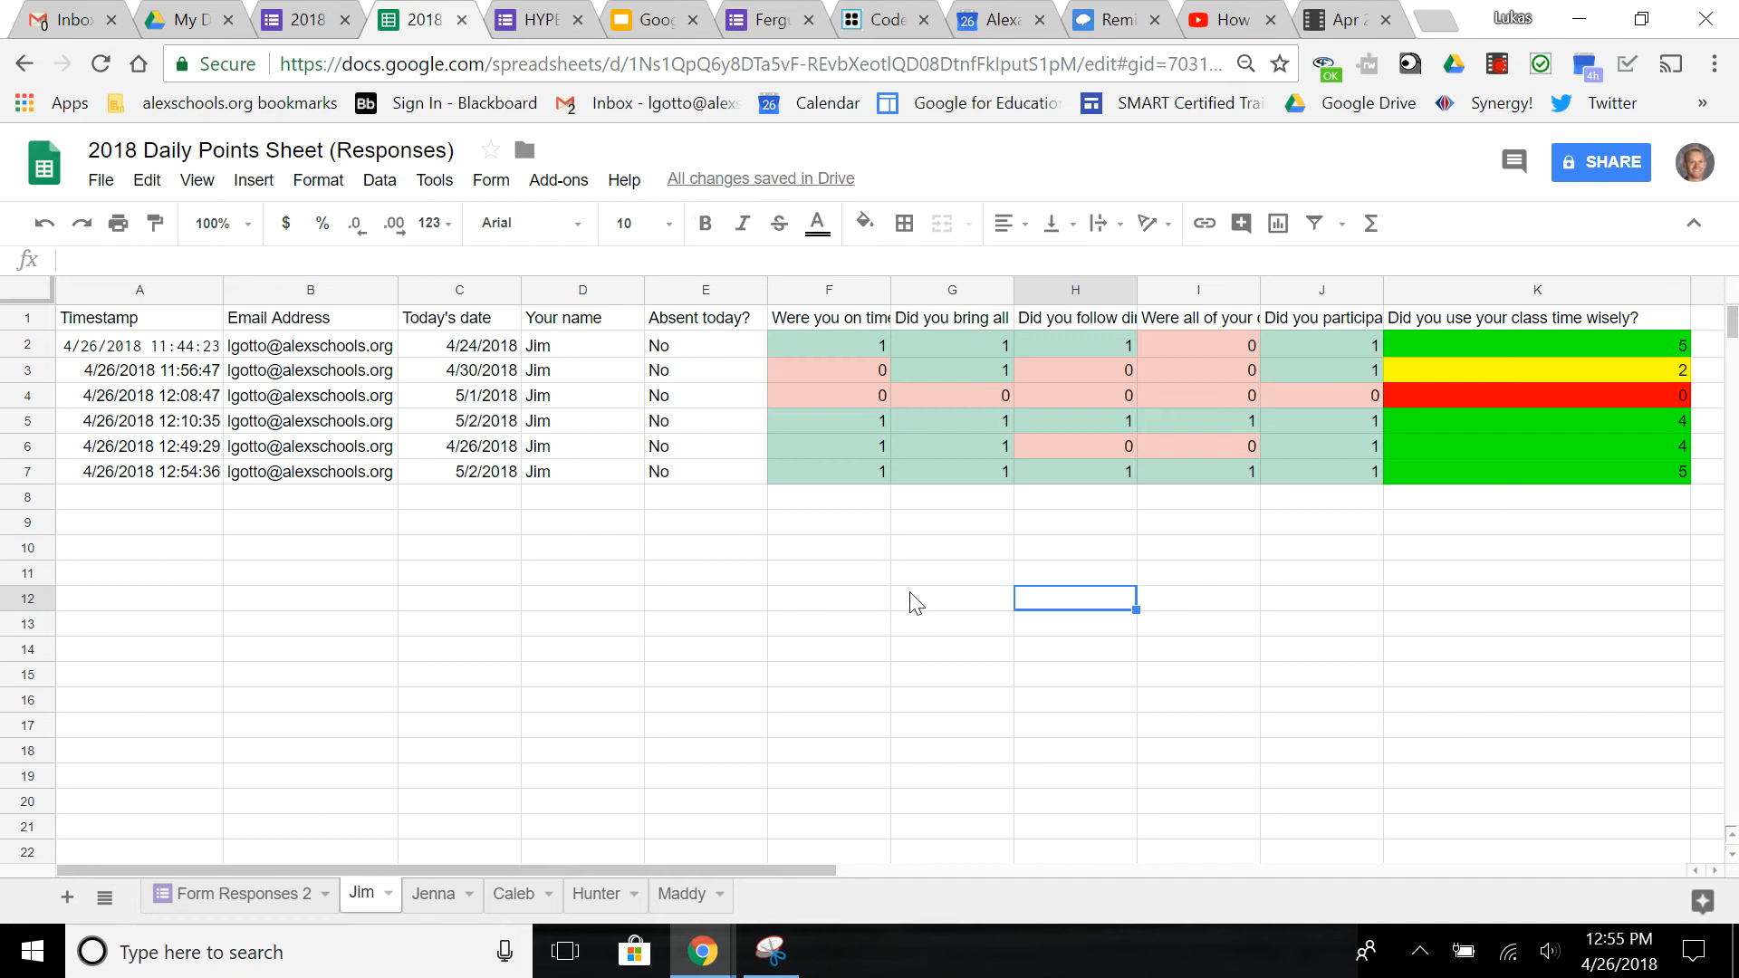
scroll(916, 603, right, 1)
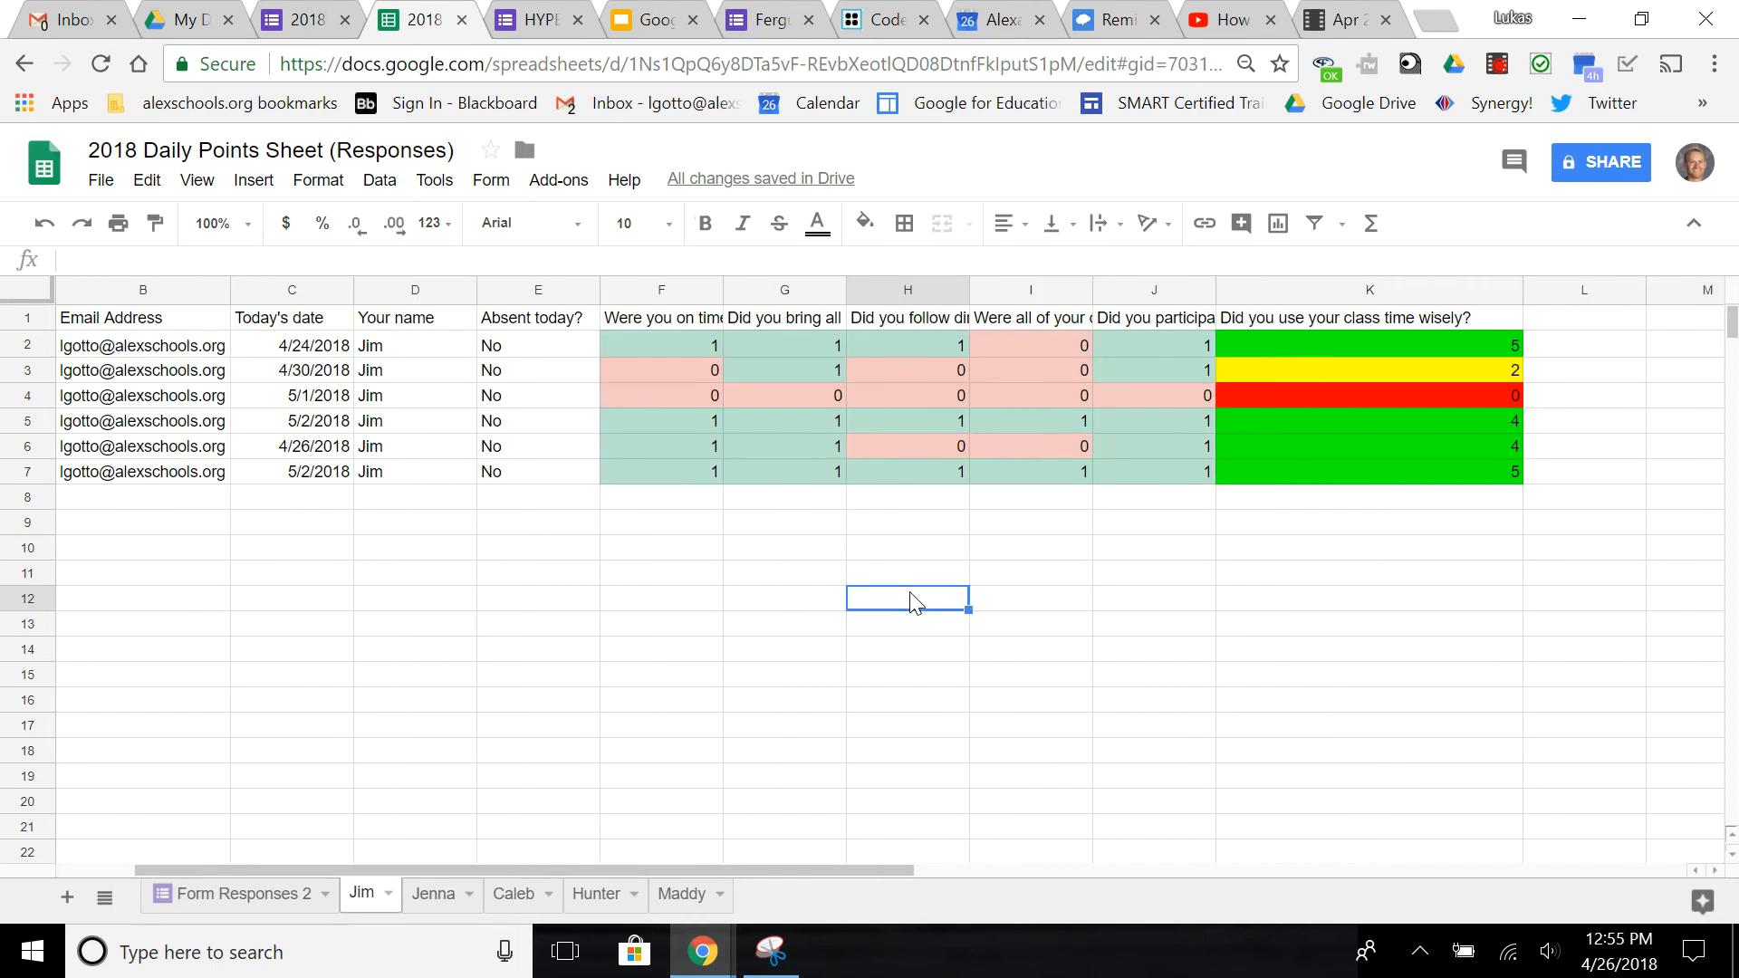
Review the conditional format rules for columns K and J, and remove the duplicate "Text is exactly 0" rule on F1:J1001.
click(319, 181)
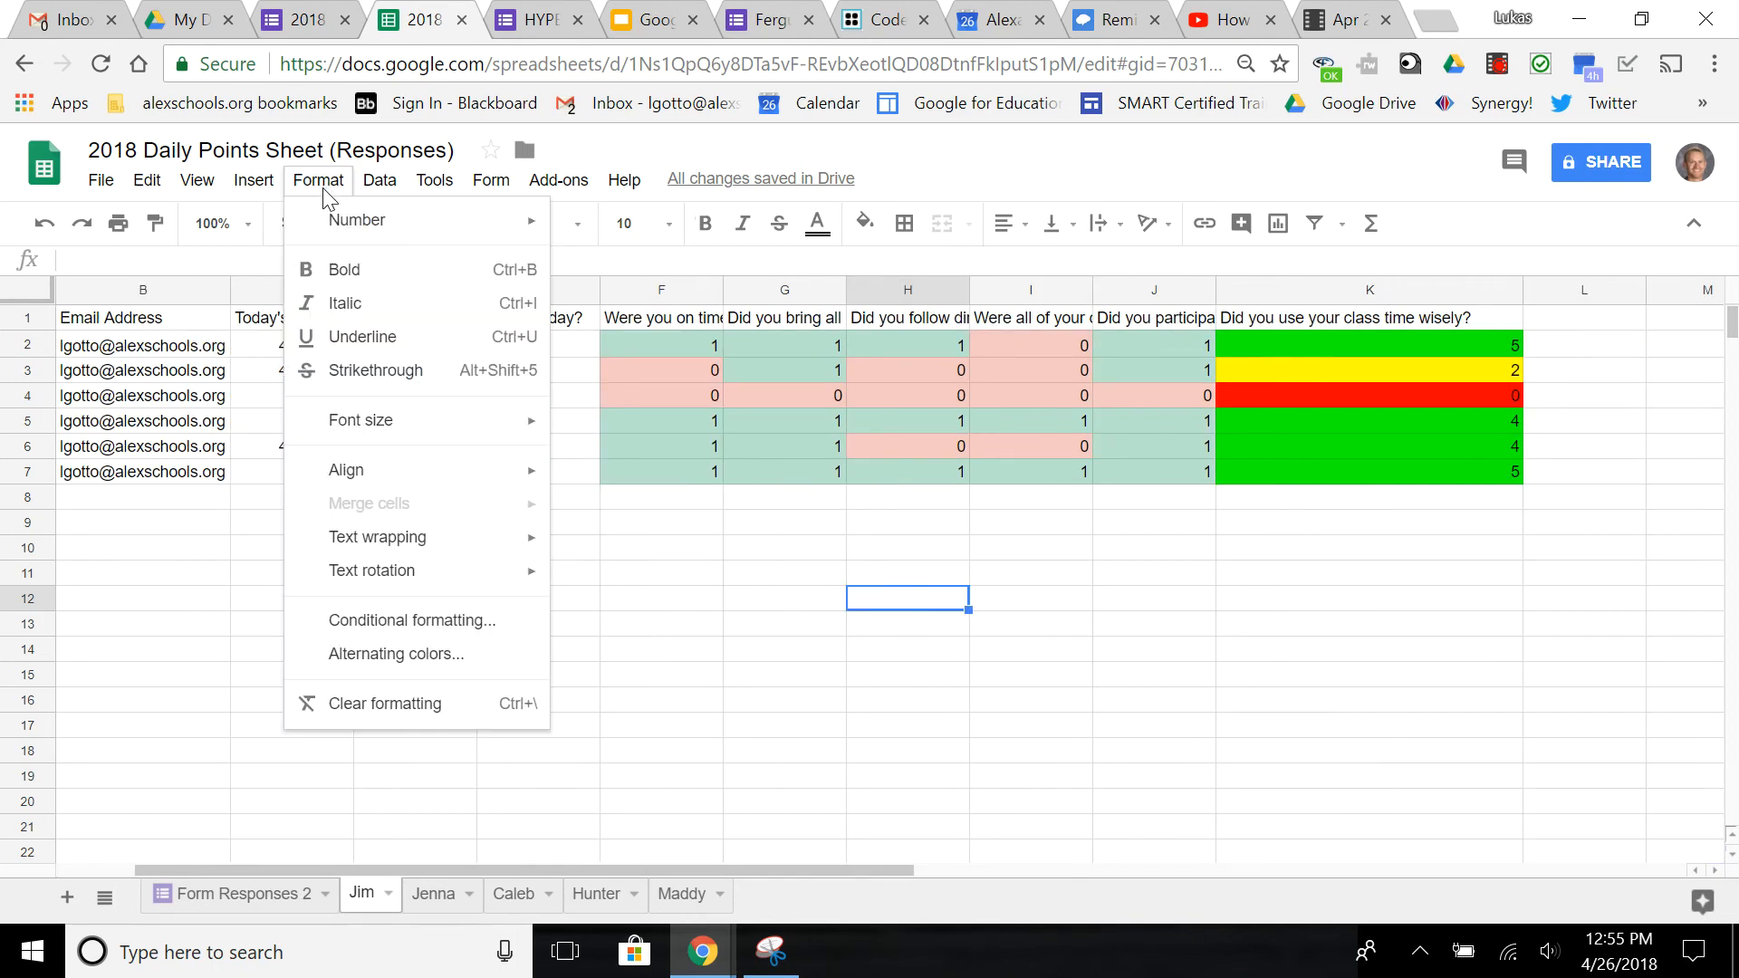
click(420, 621)
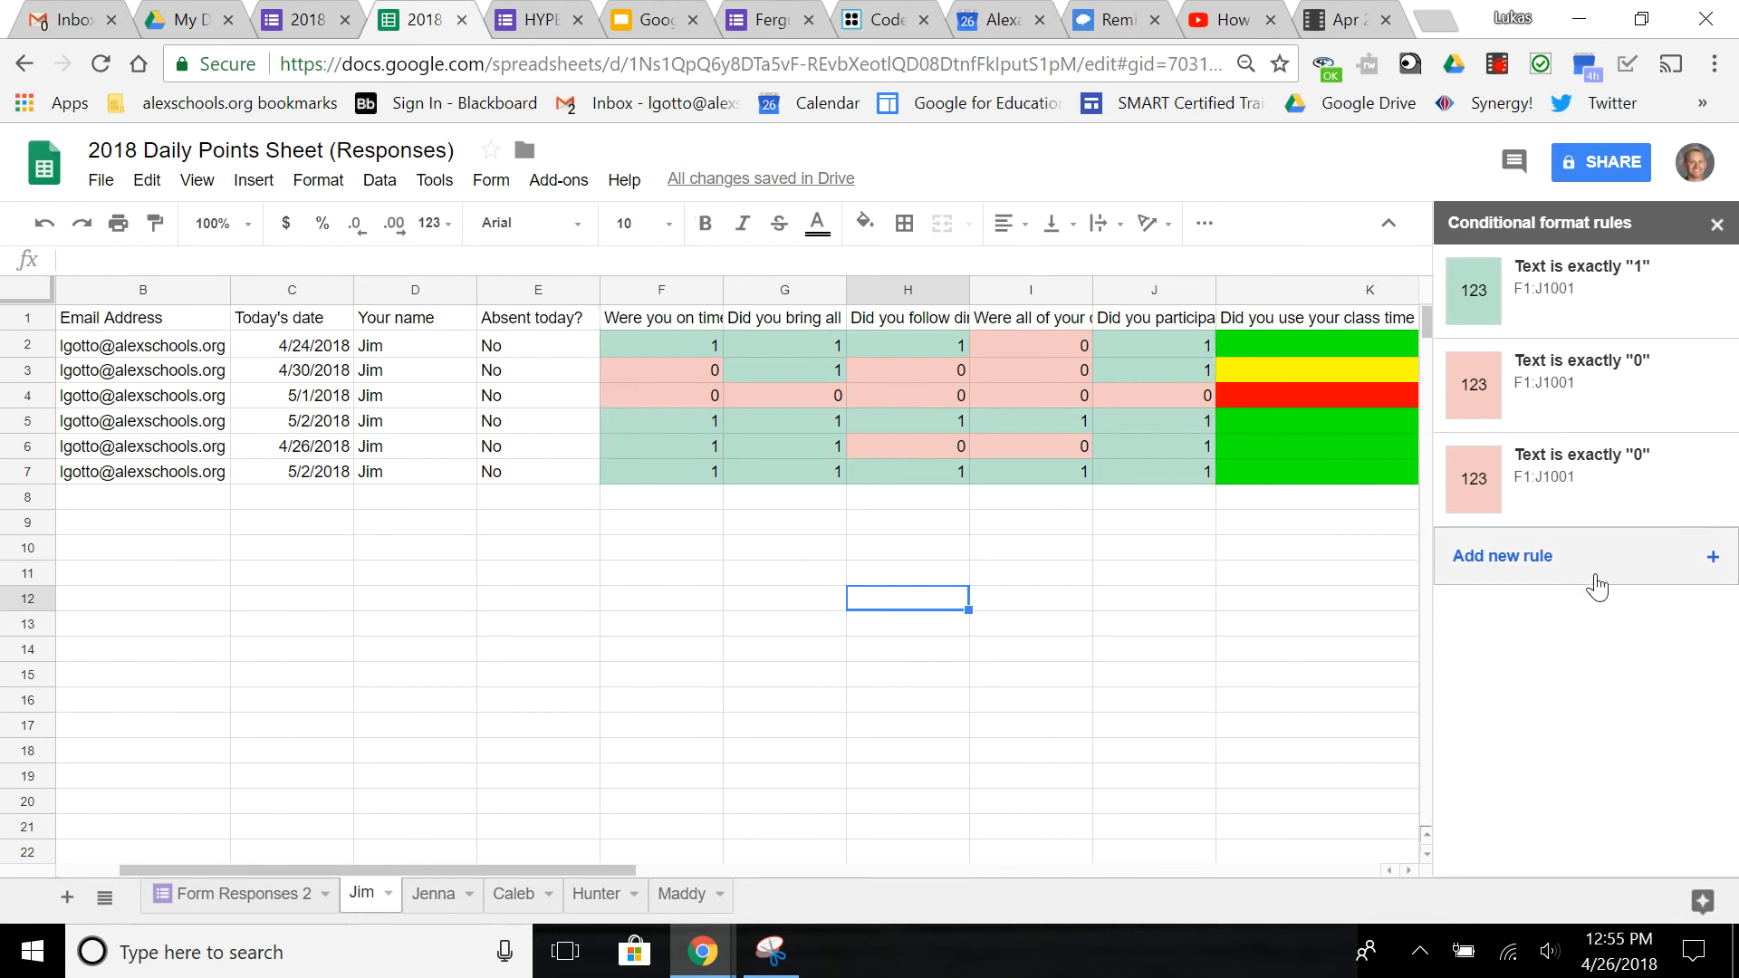
click(1295, 288)
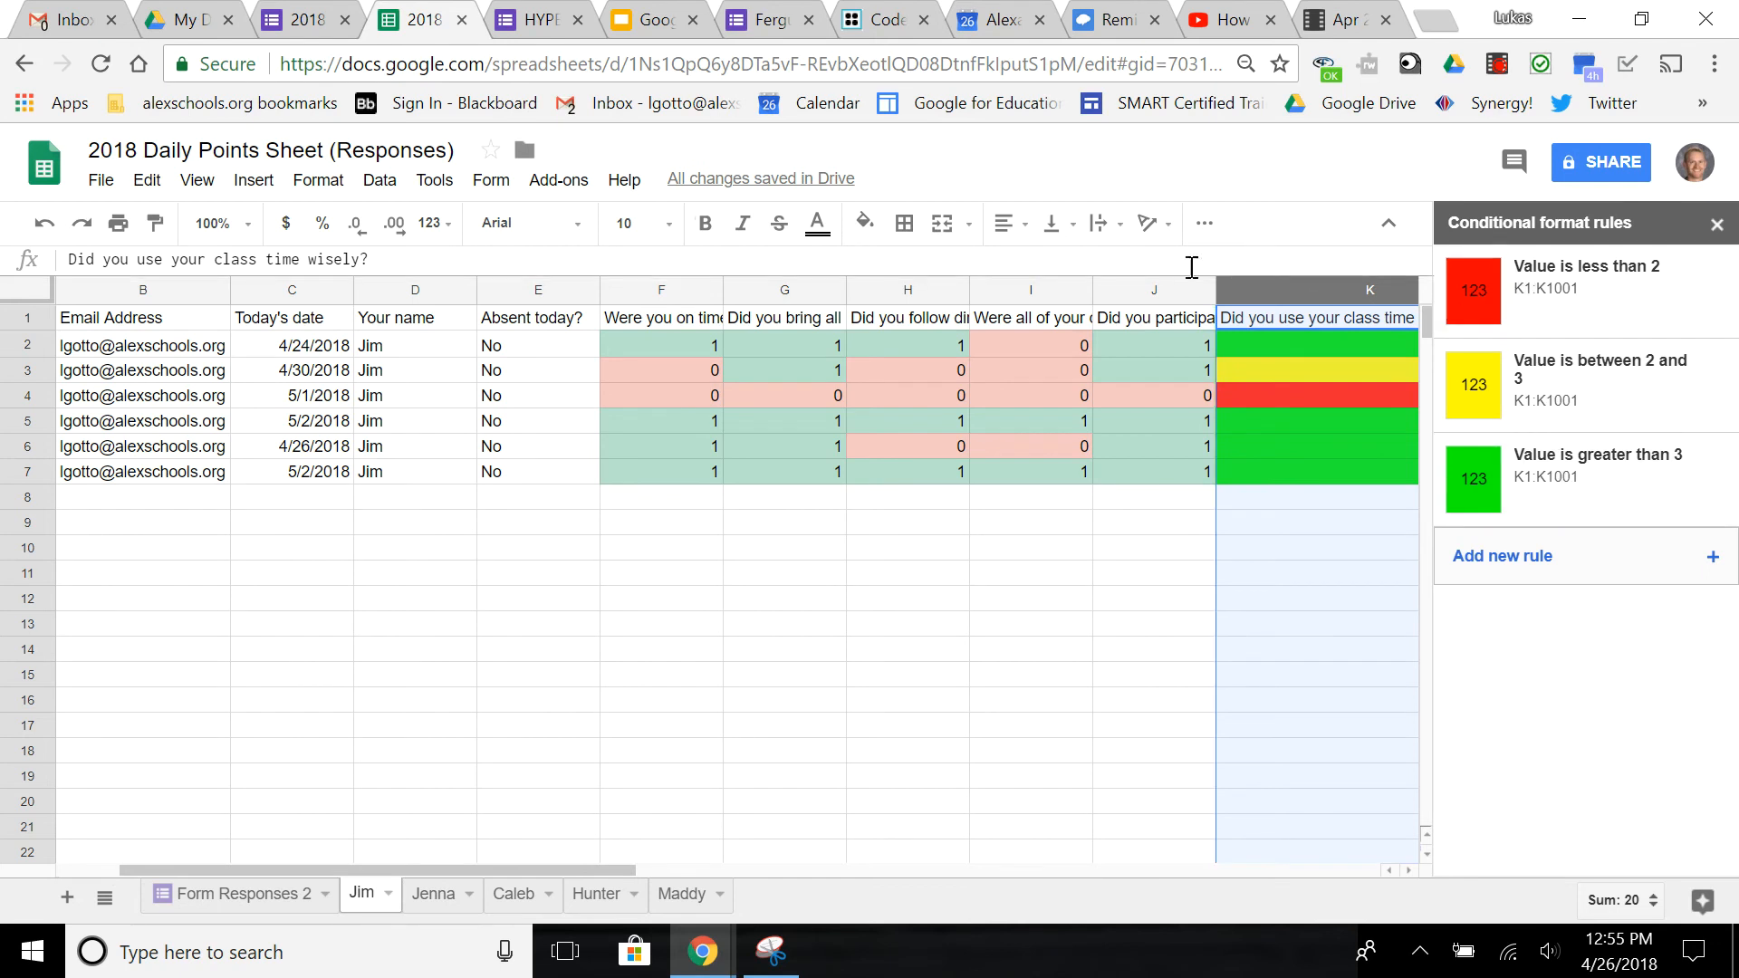
click(1123, 289)
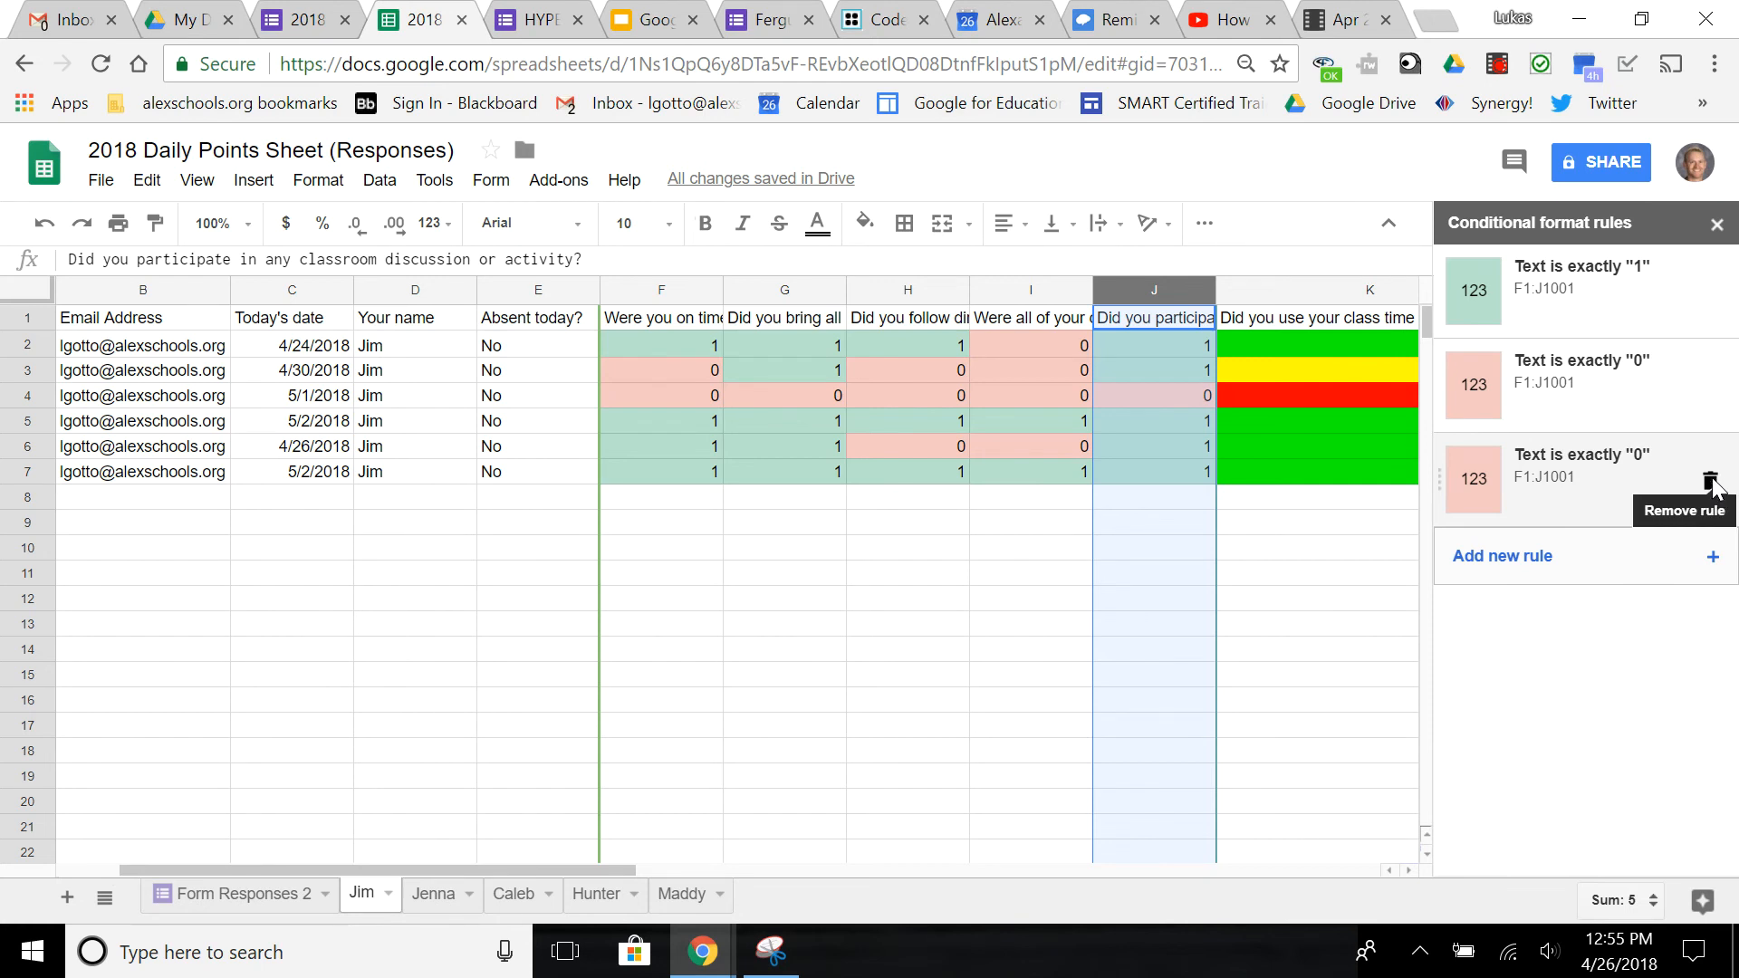
click(1712, 484)
Examine column K's "Value is greater than 3" conditional format rule, including its range selection and fill color choices, and close the rules.
click(1290, 286)
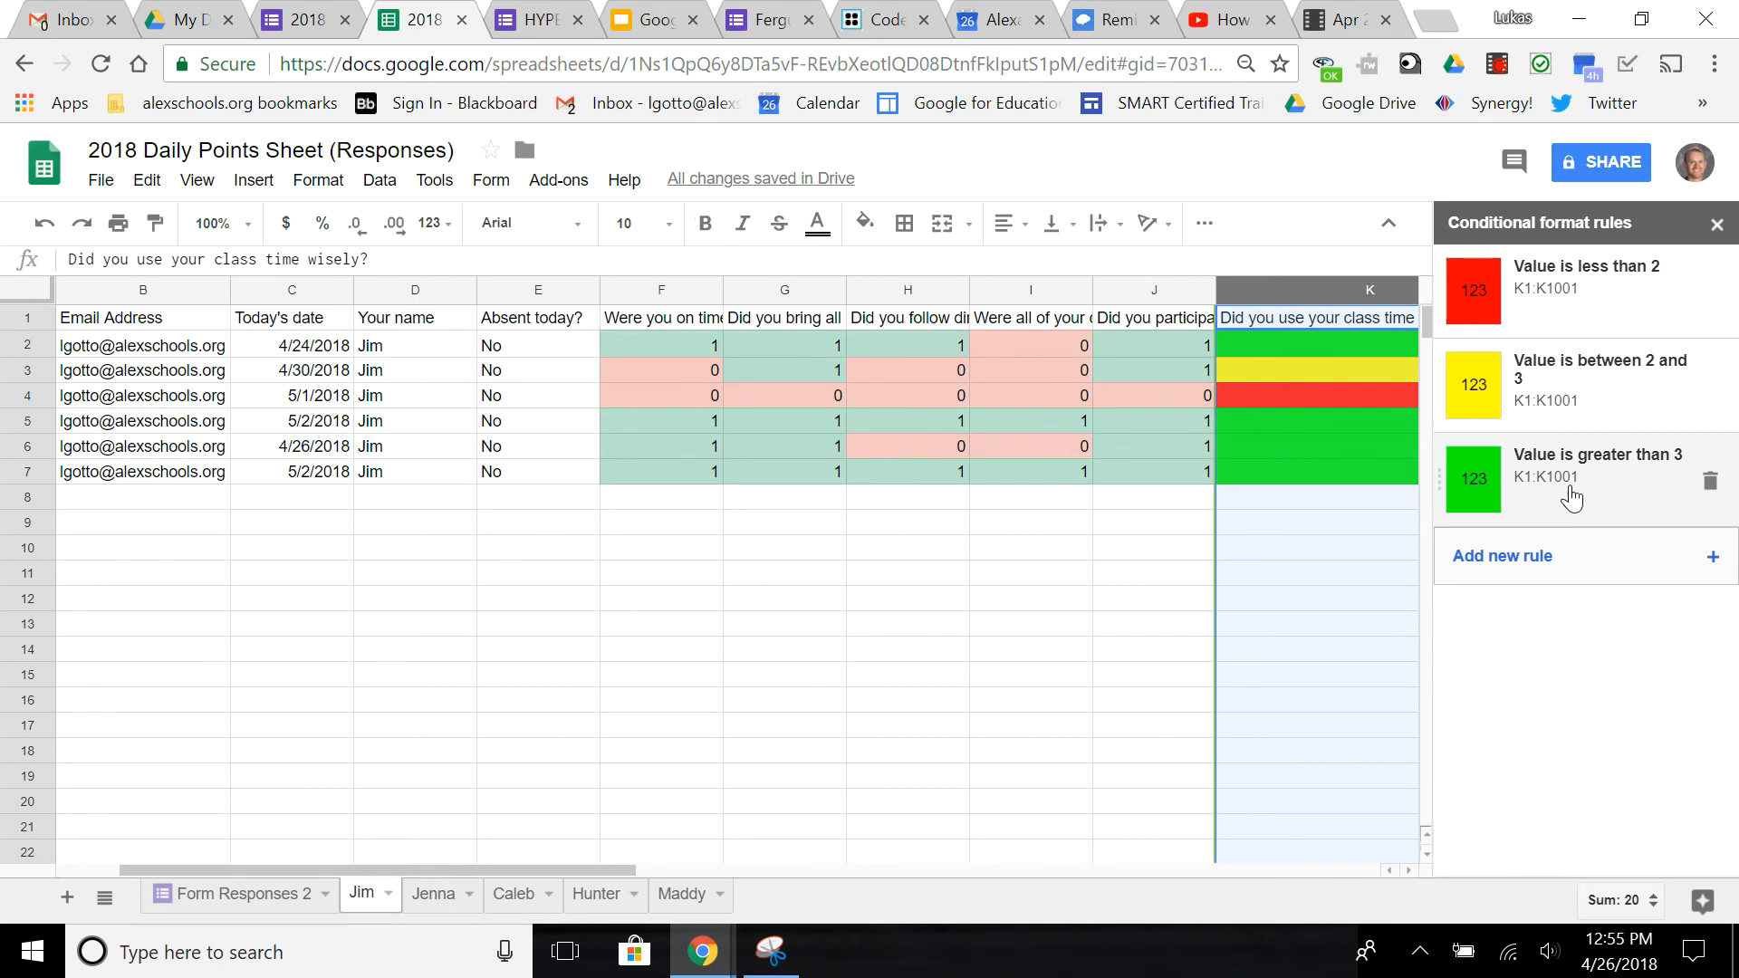
scroll(1083, 555, right, 5)
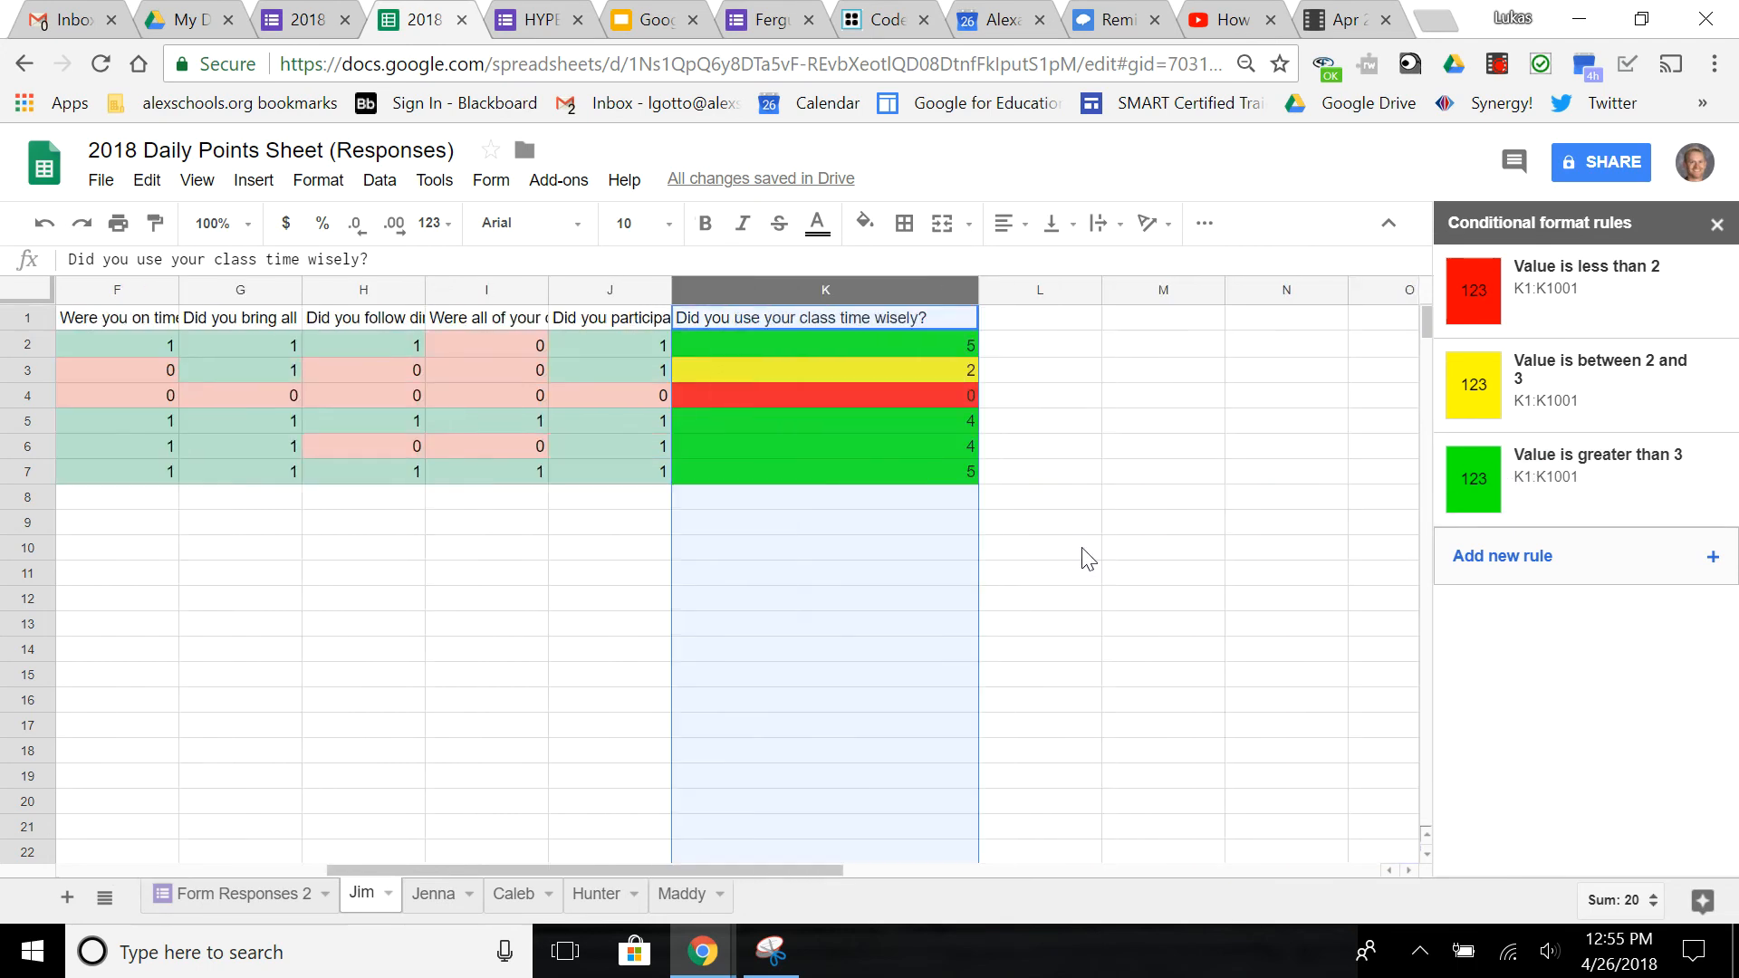
click(1557, 482)
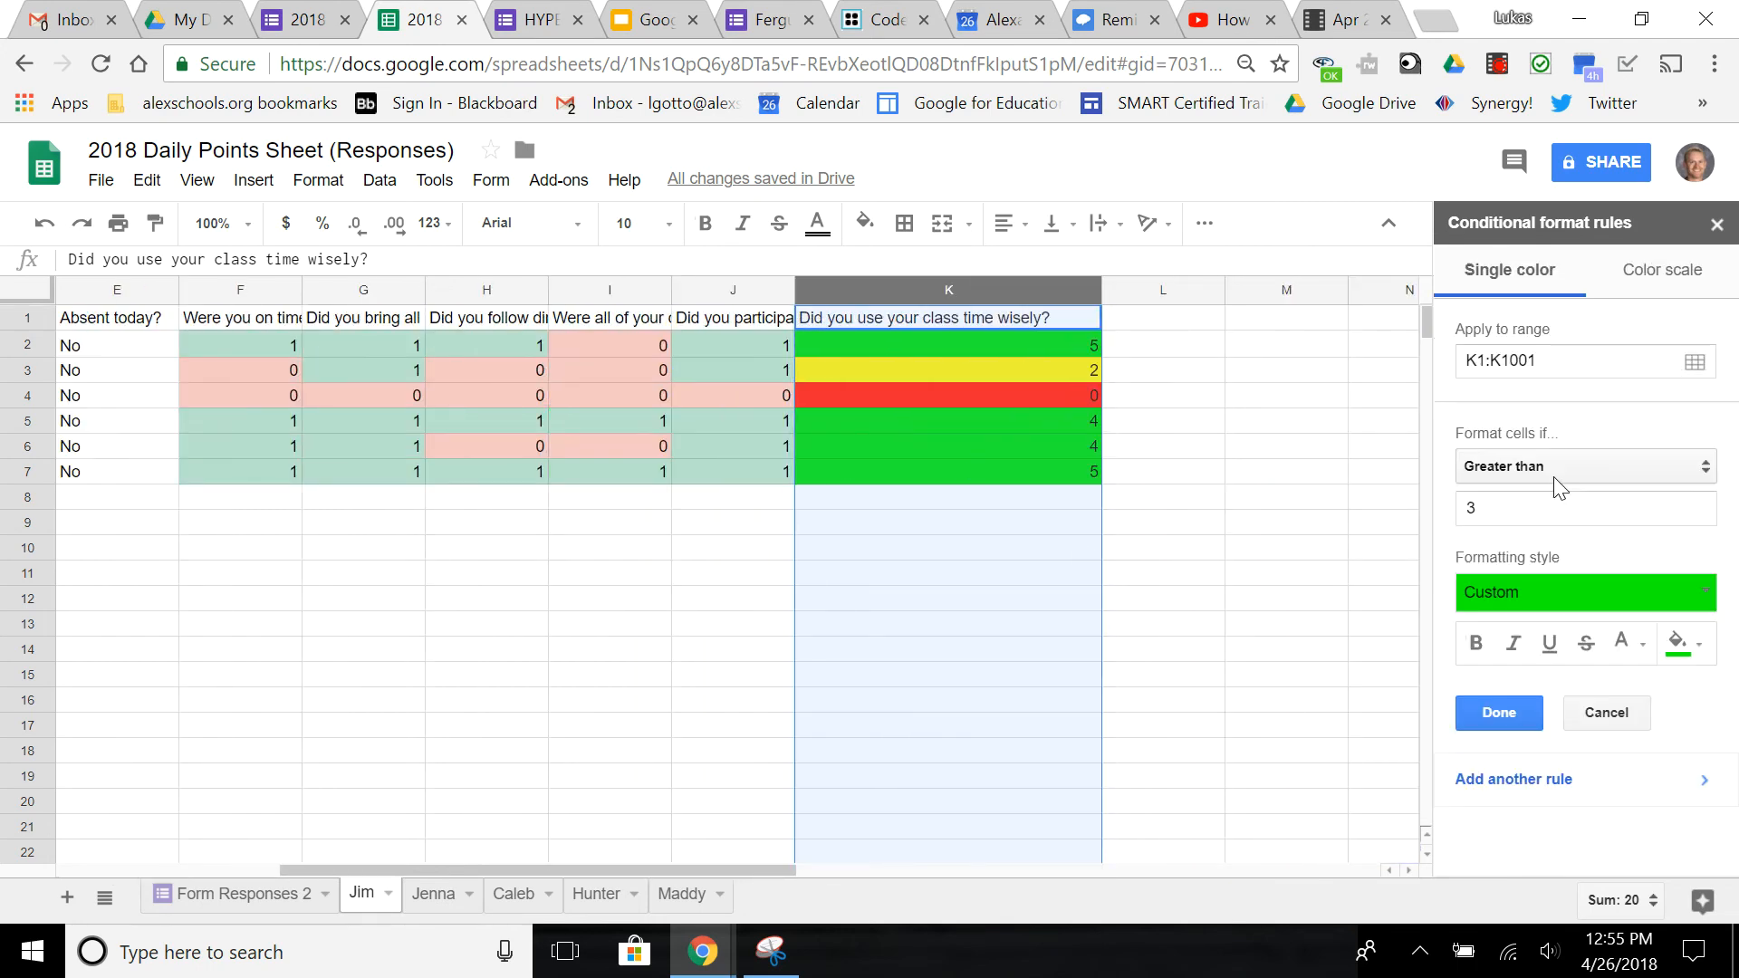
click(1695, 364)
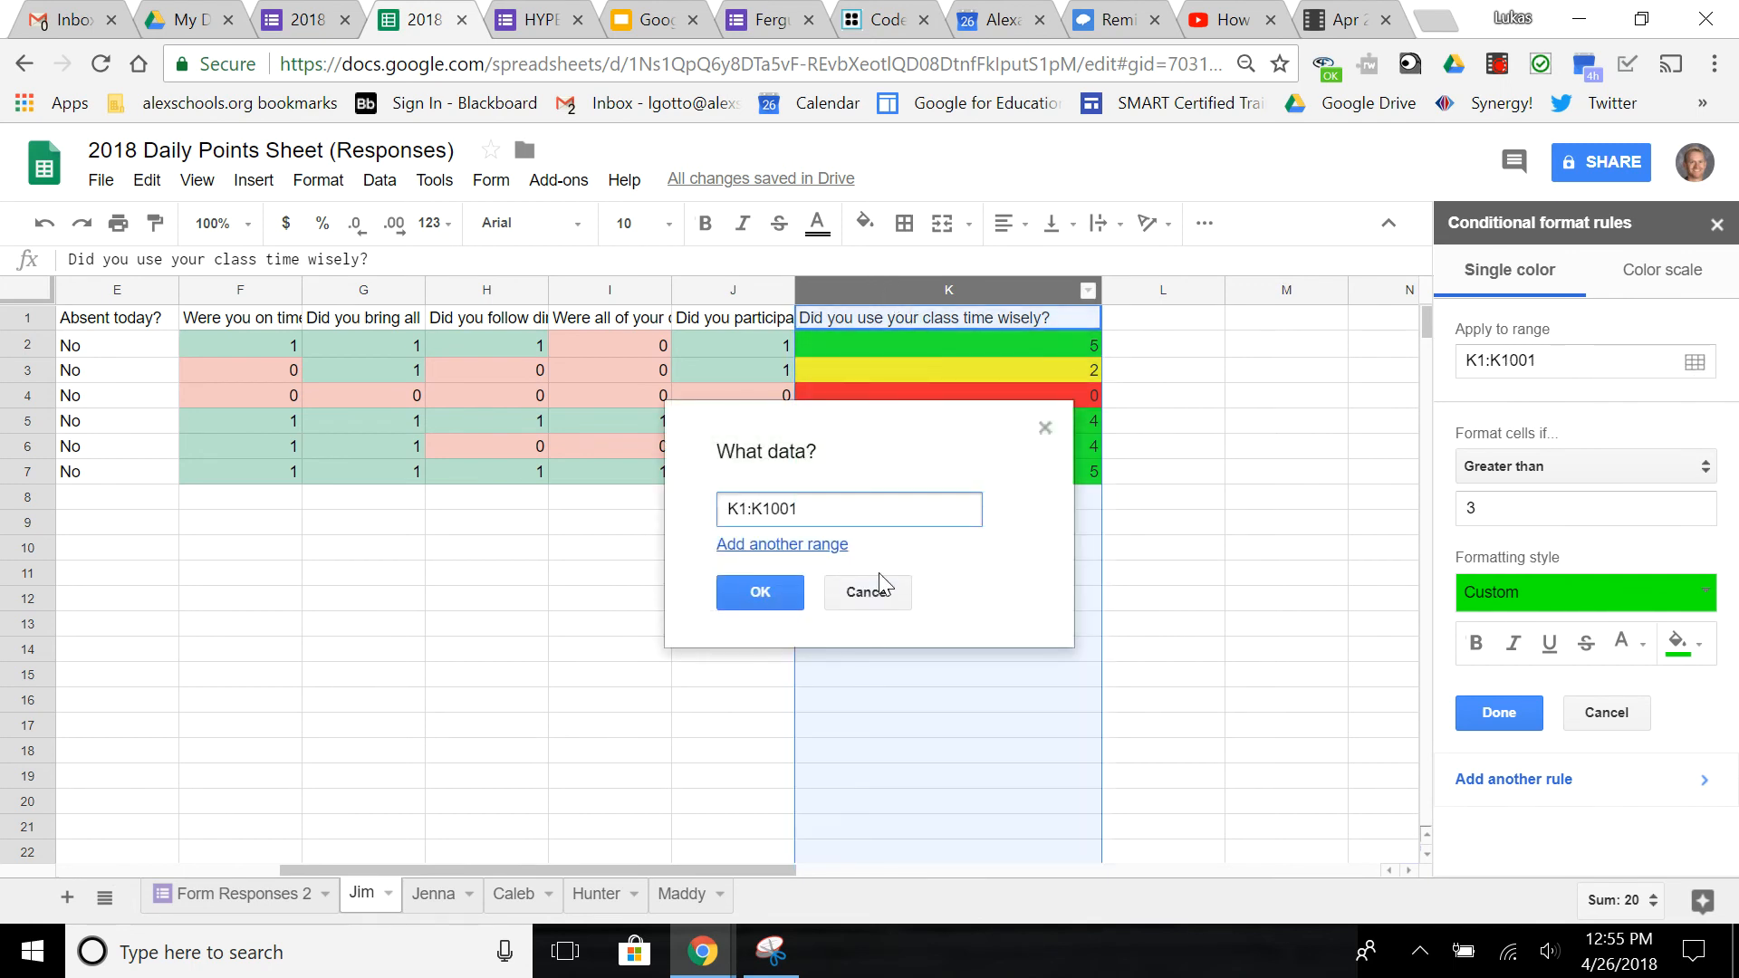
click(867, 592)
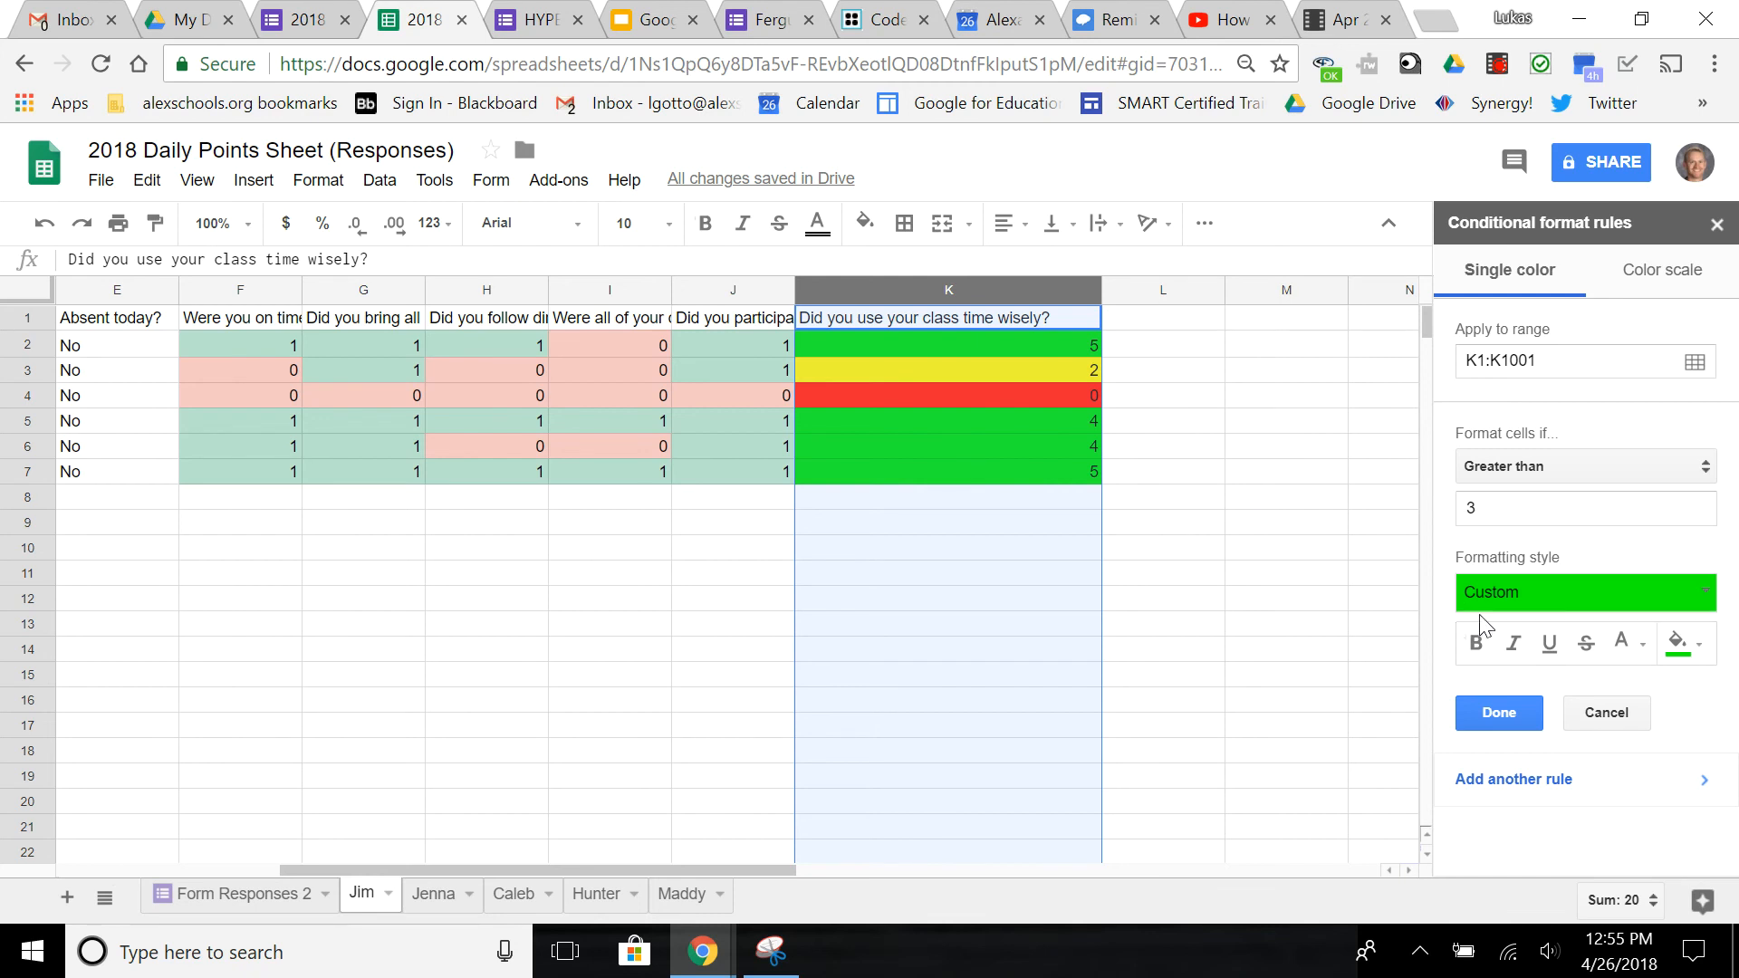
click(1692, 644)
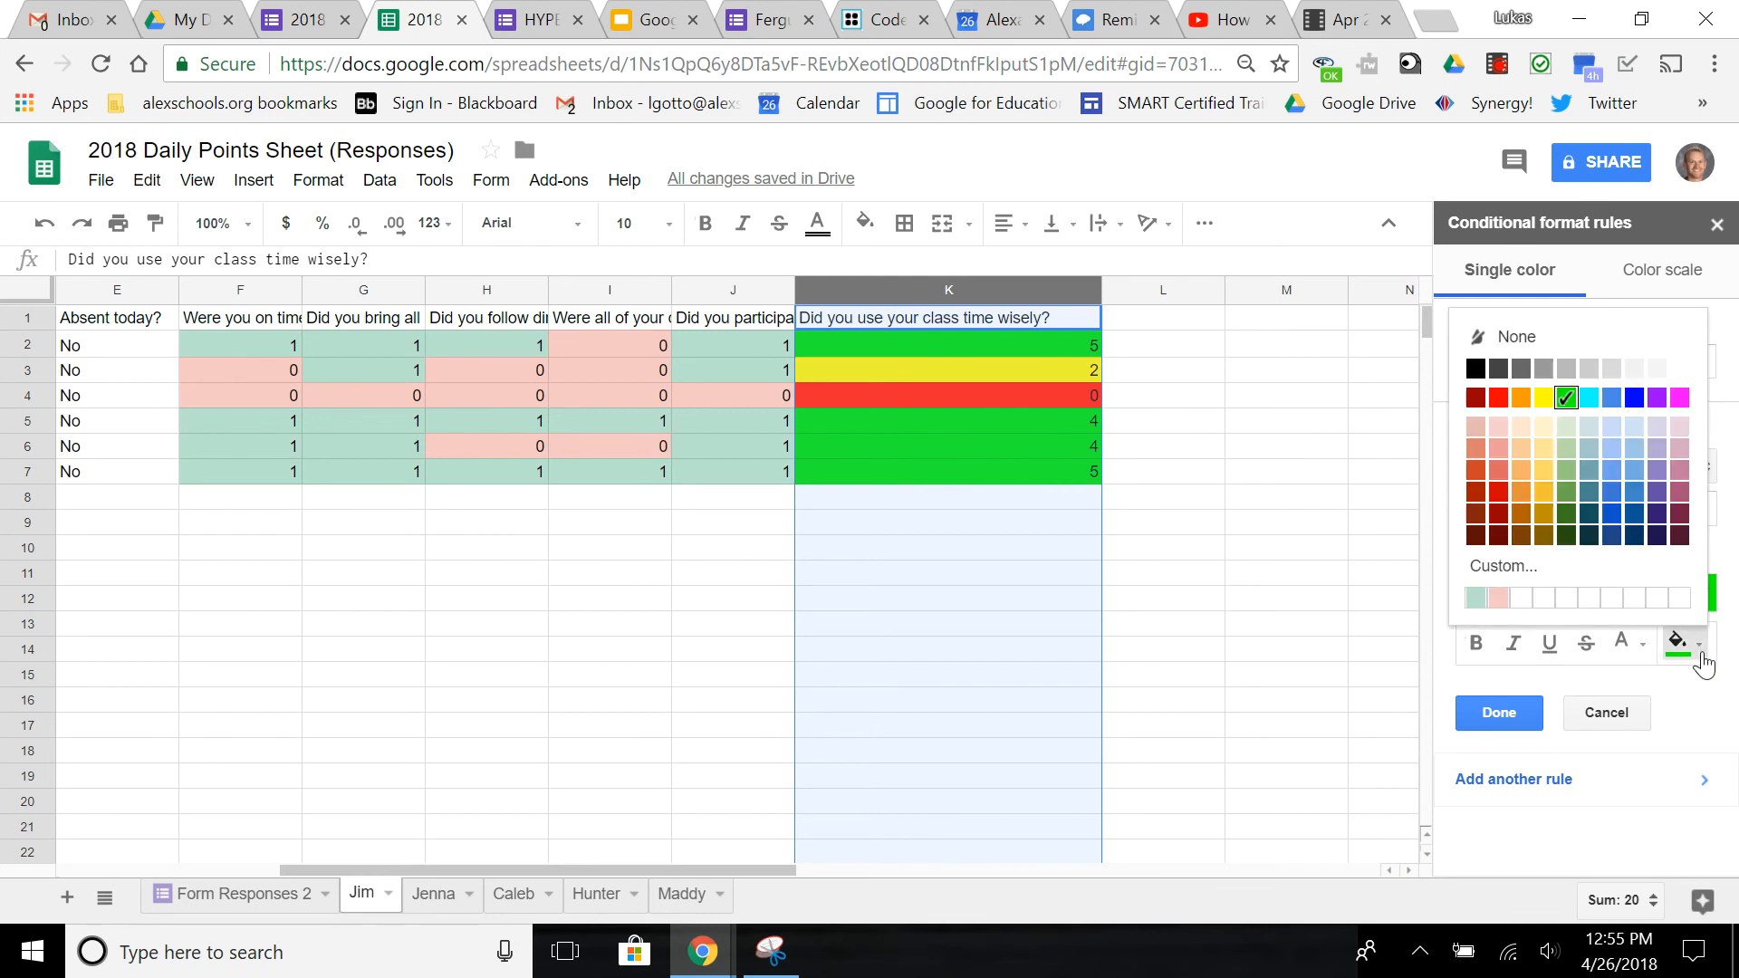
click(1706, 710)
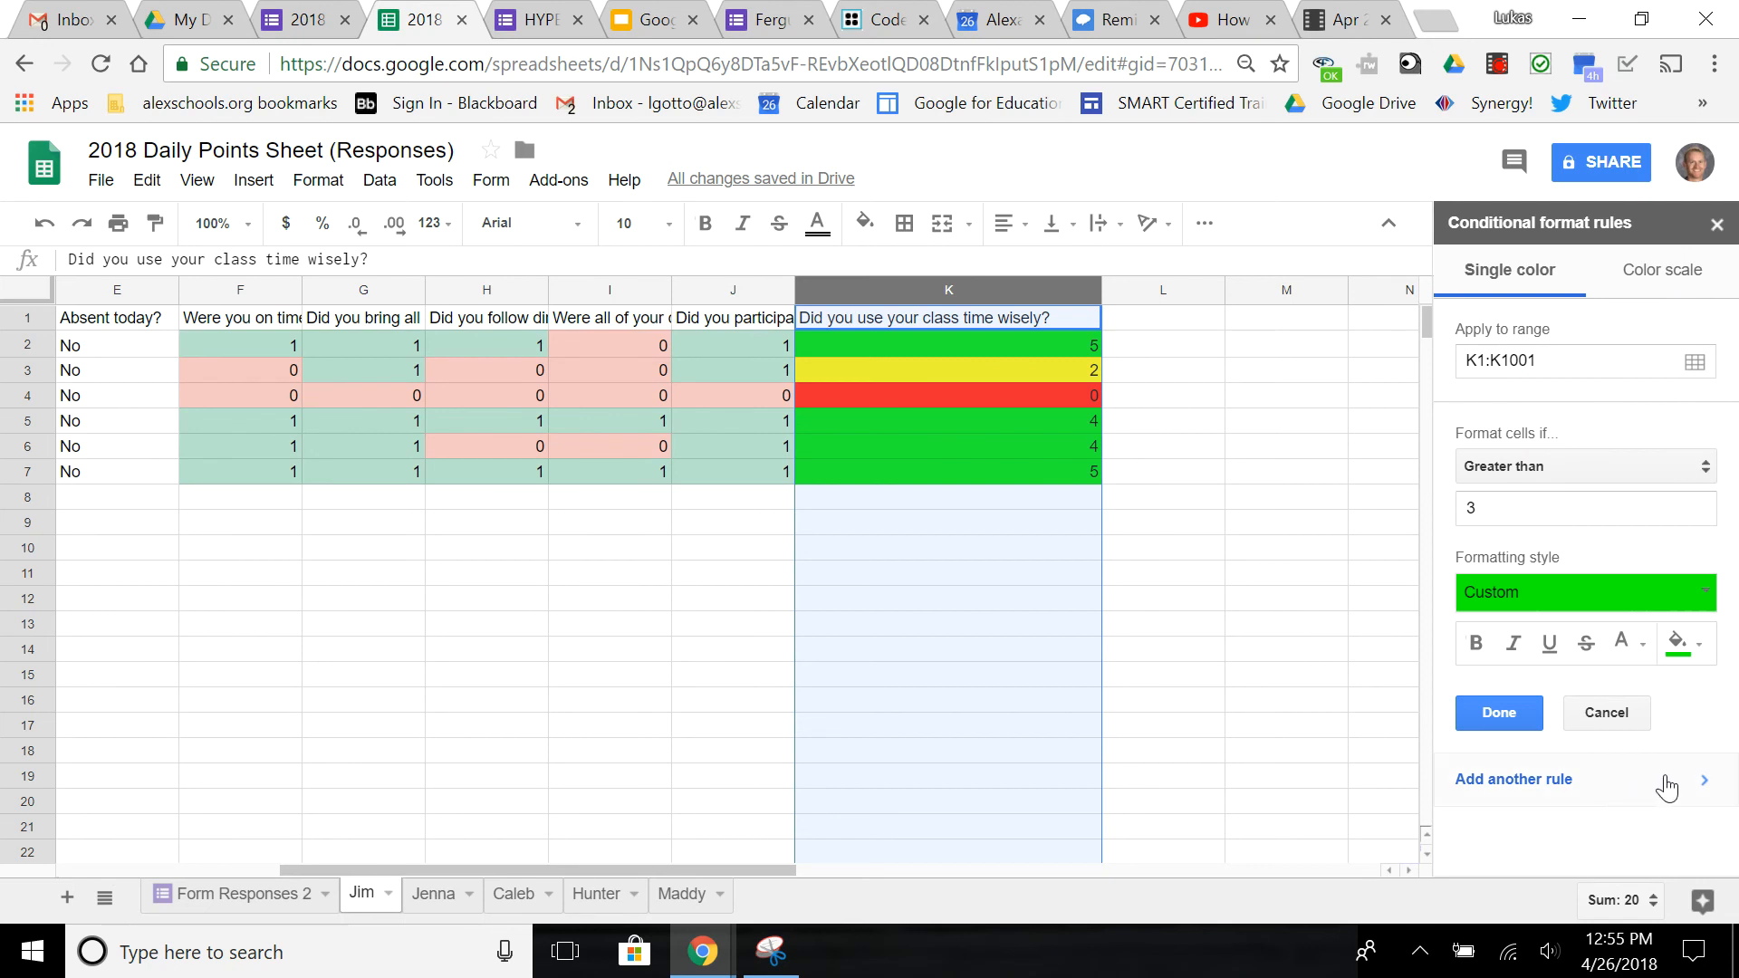
click(1716, 223)
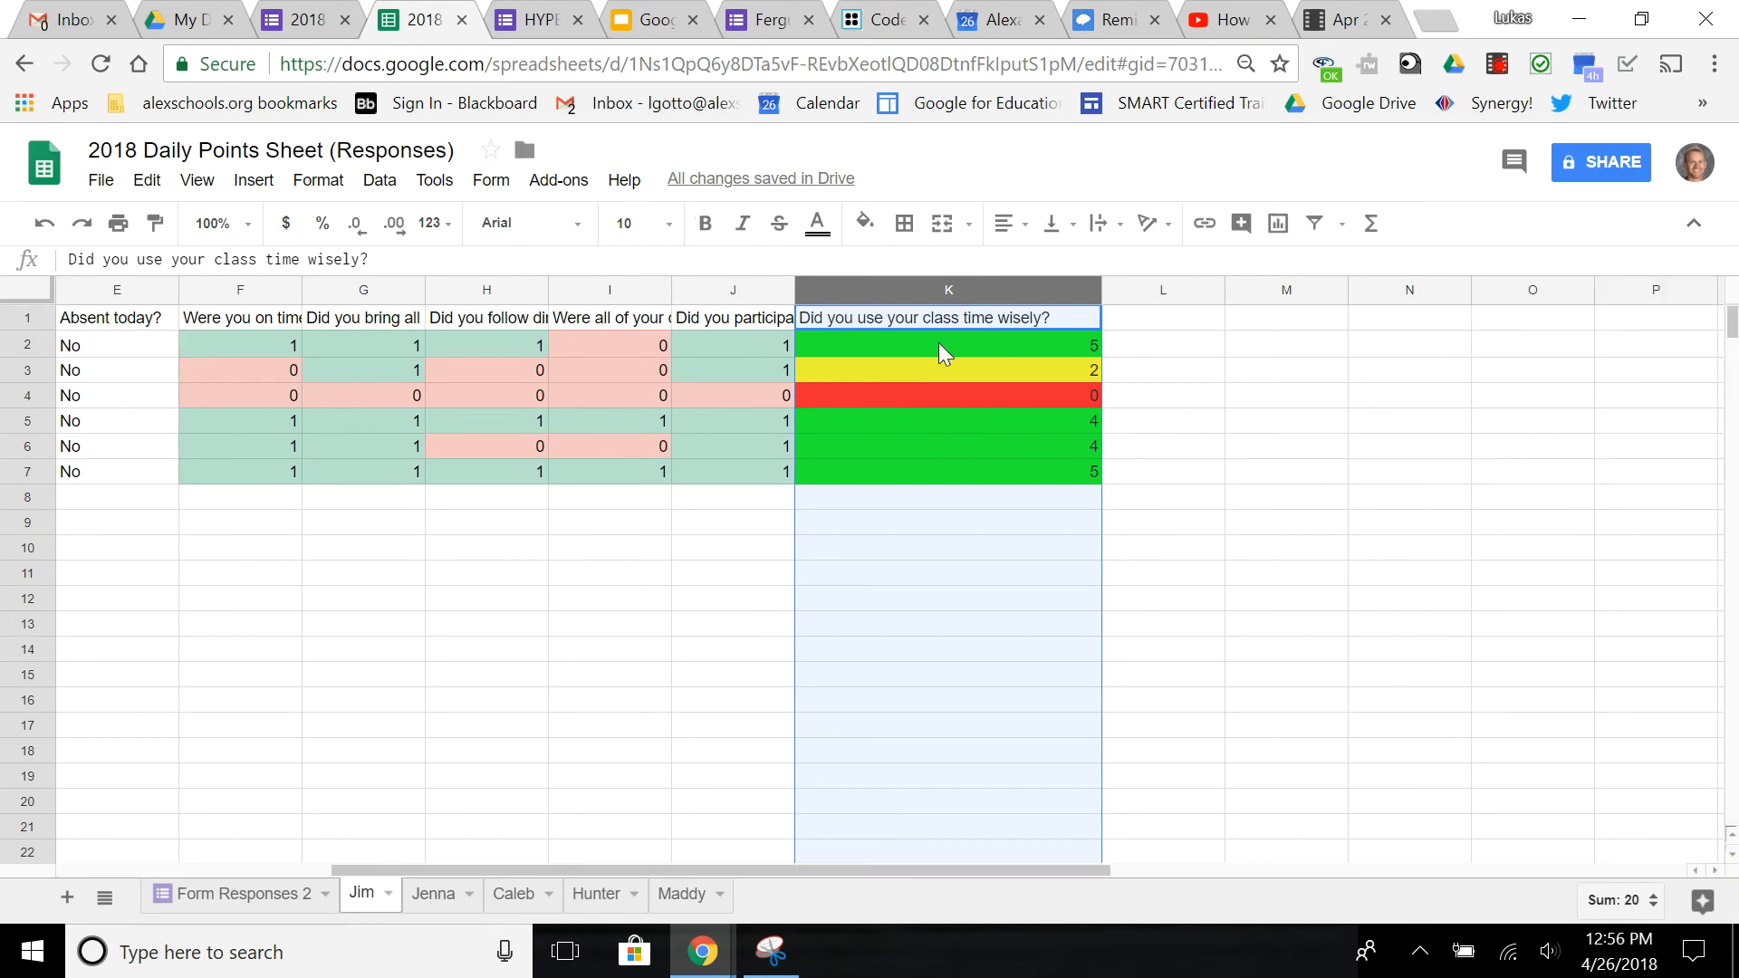
Reopen column K's conditional format rules for review, close them, and deselect the column by selecting empty cell B16.
click(317, 179)
click(444, 623)
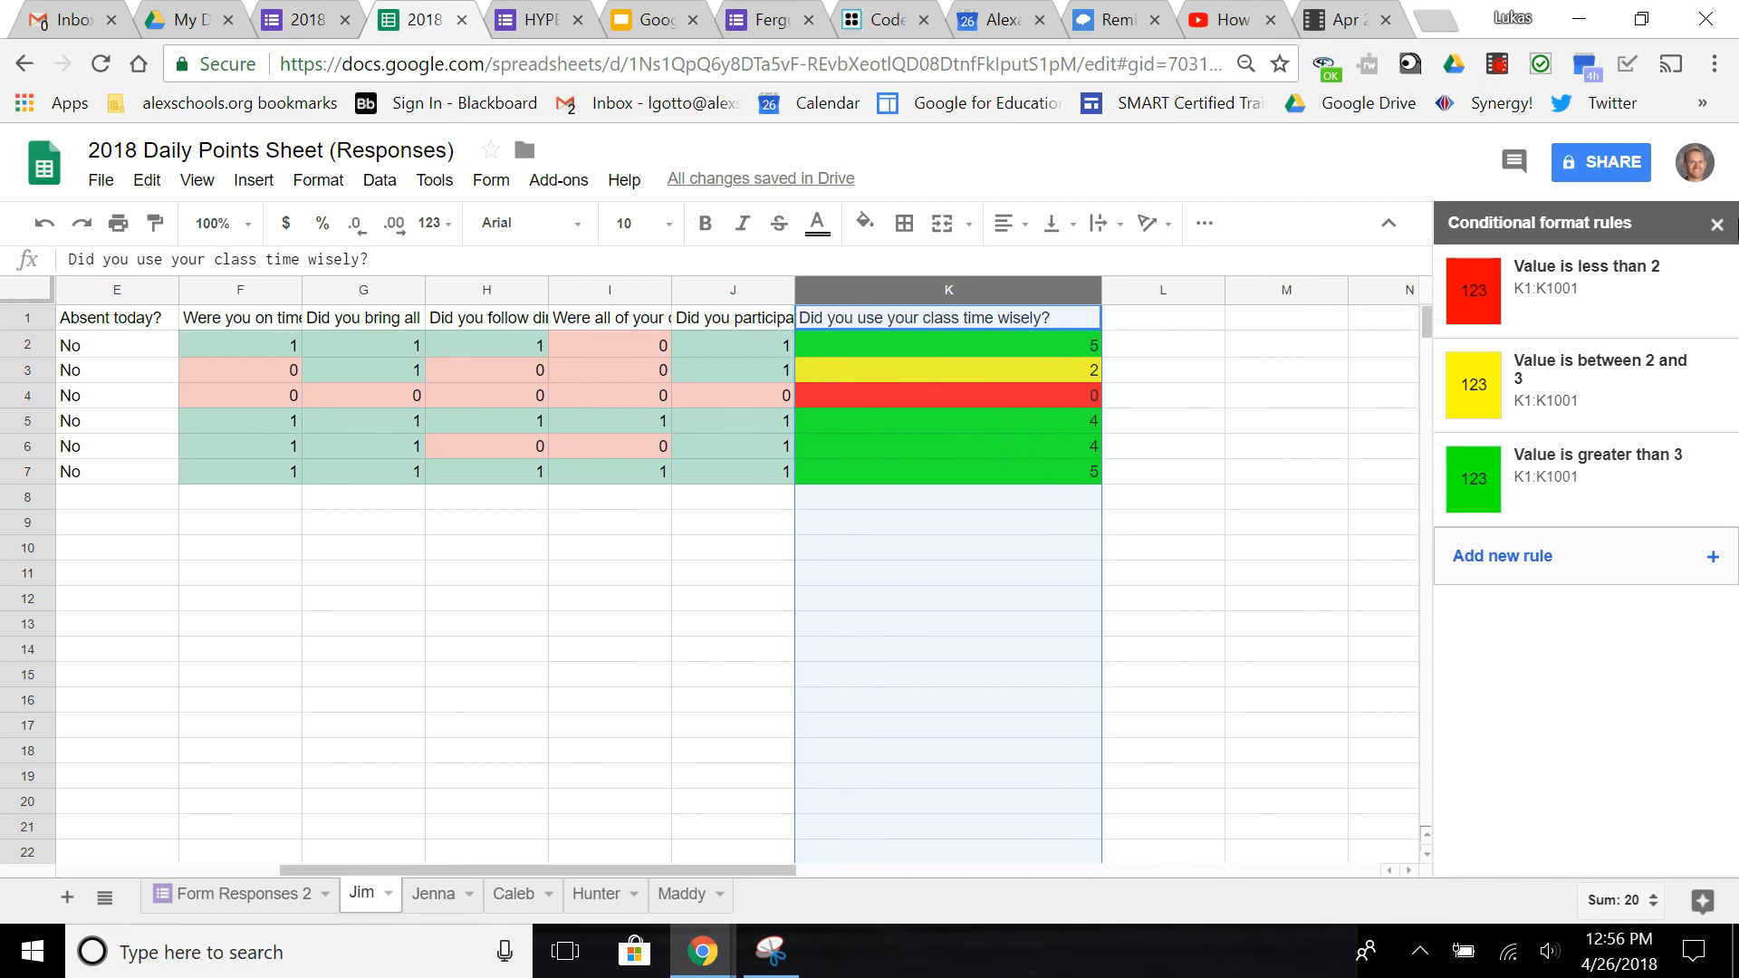
click(1717, 225)
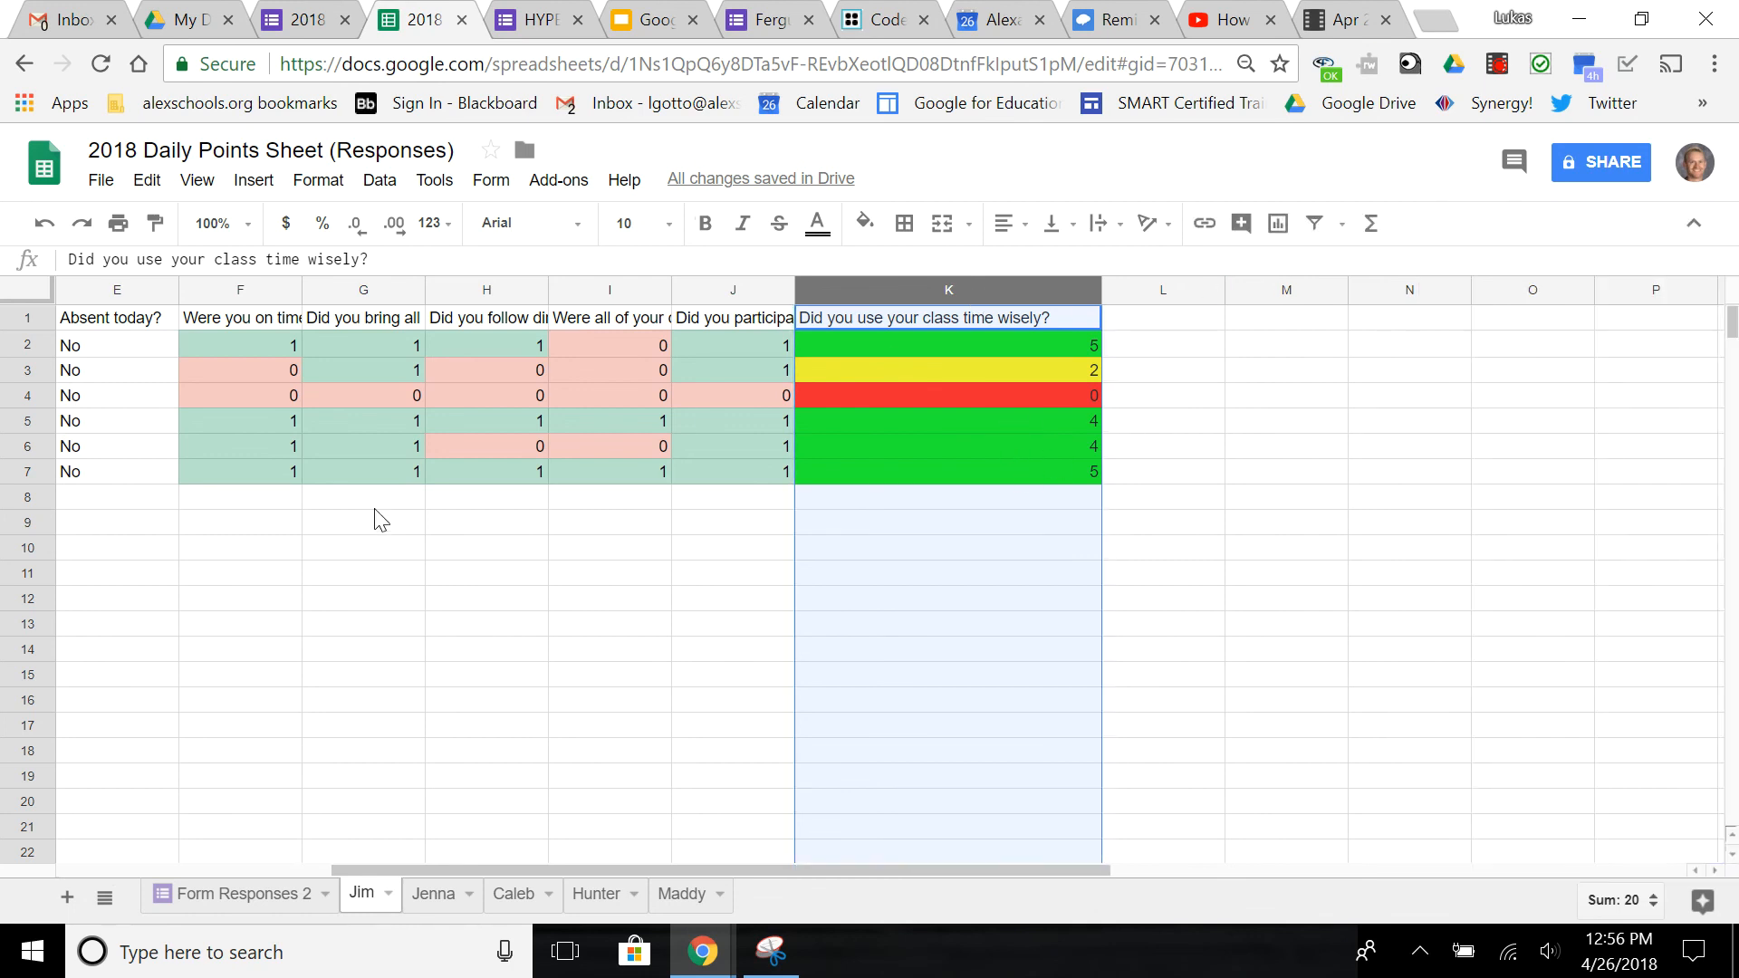
scroll(360, 709, left, 4)
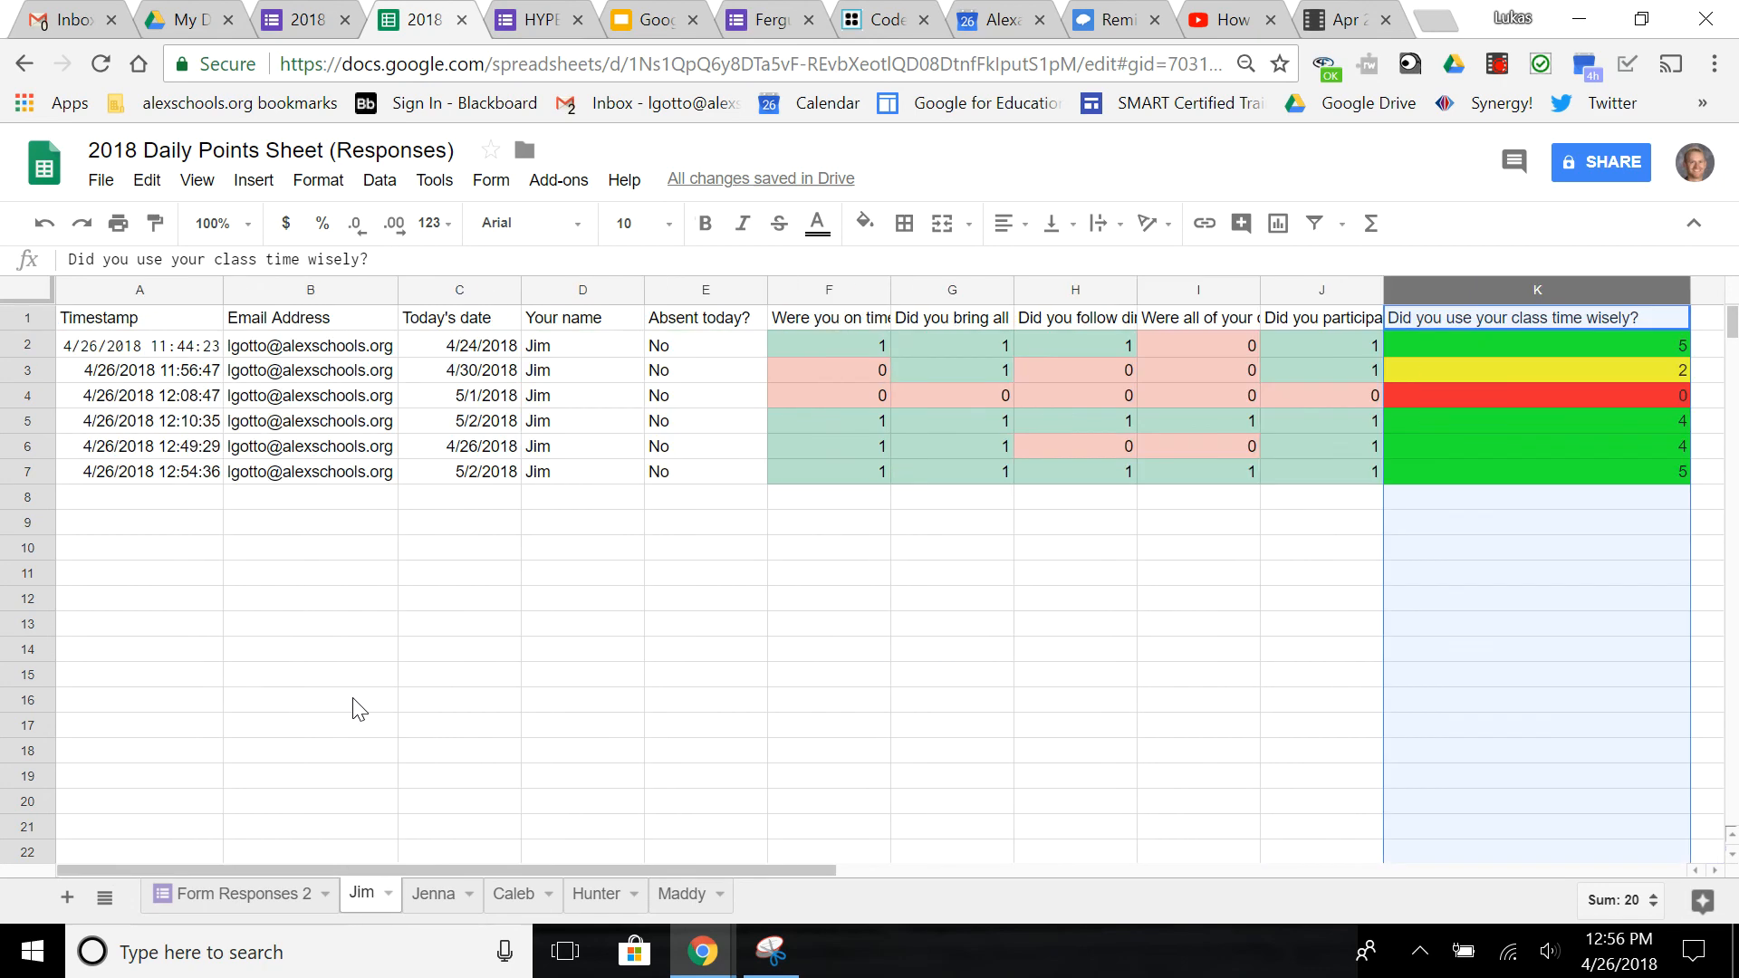
click(360, 709)
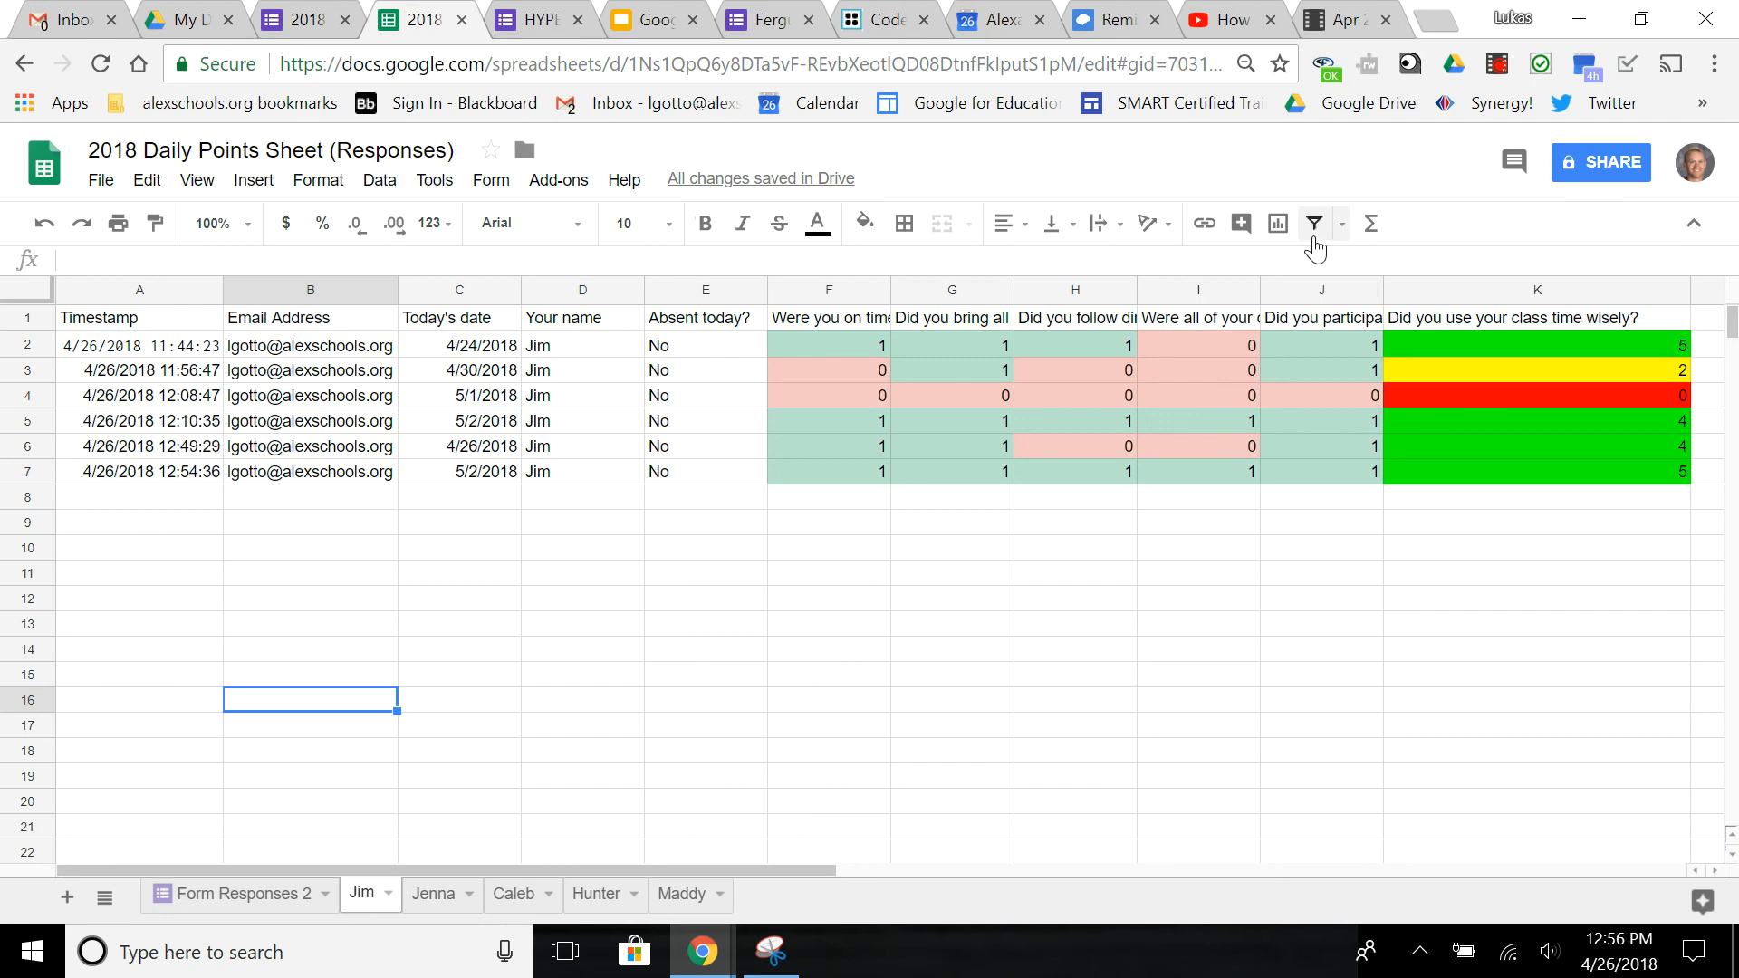
click(1496, 65)
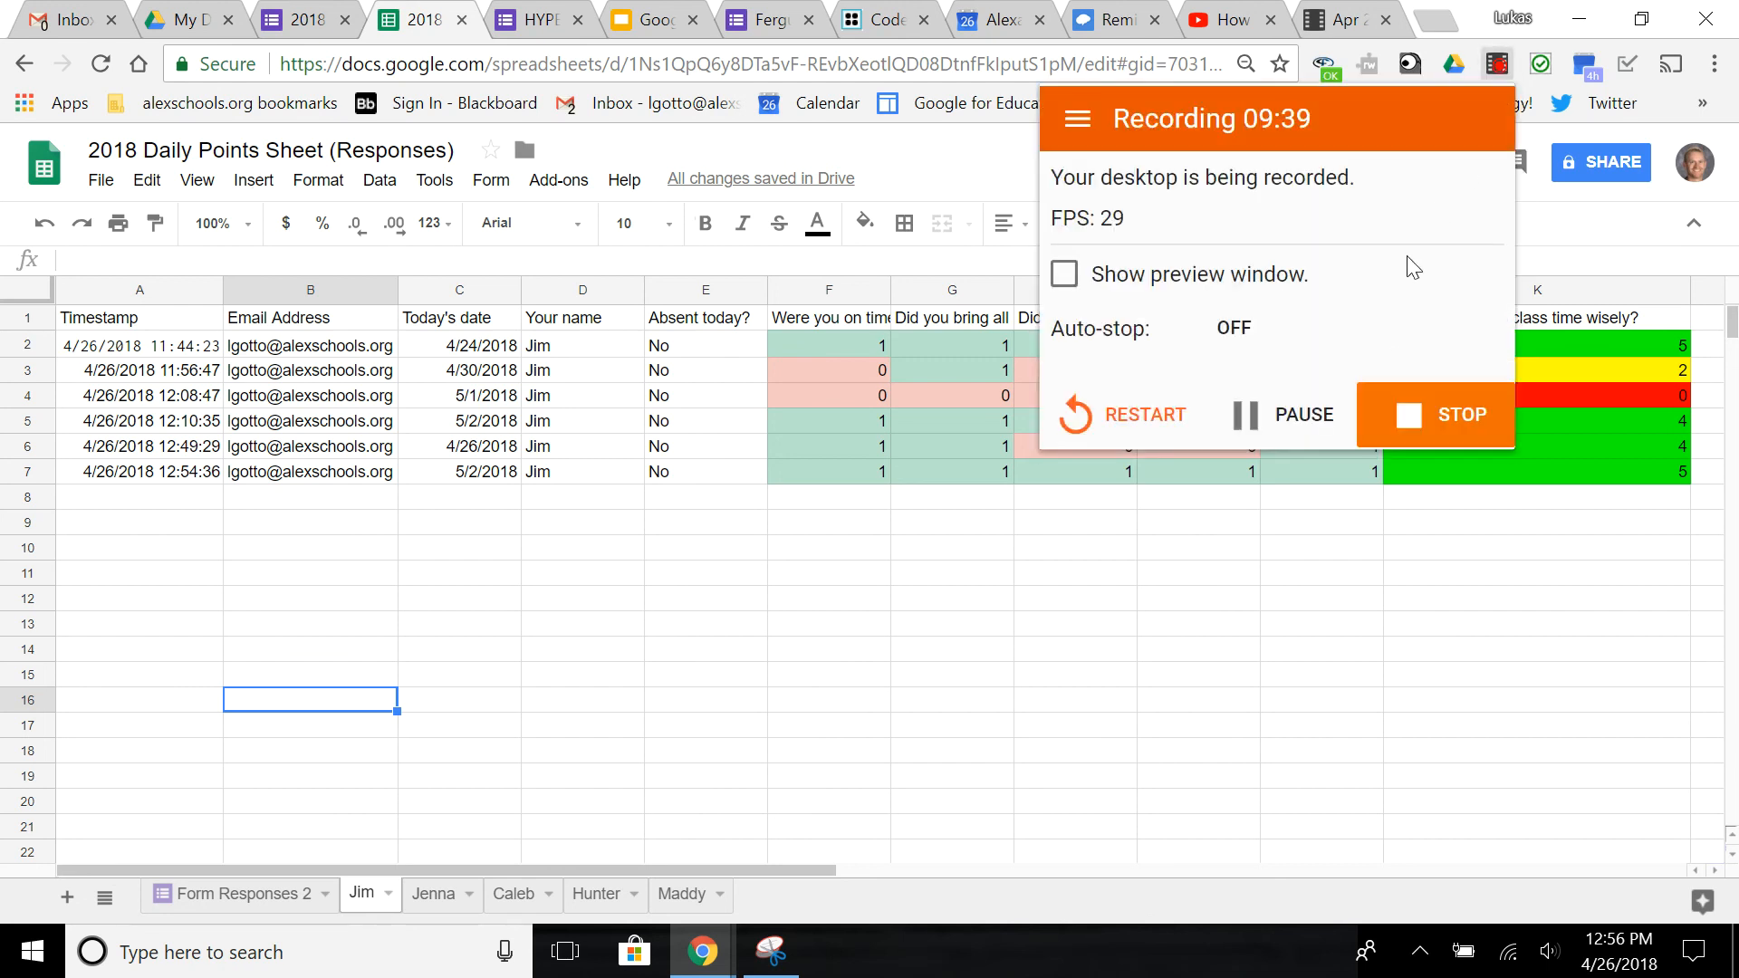